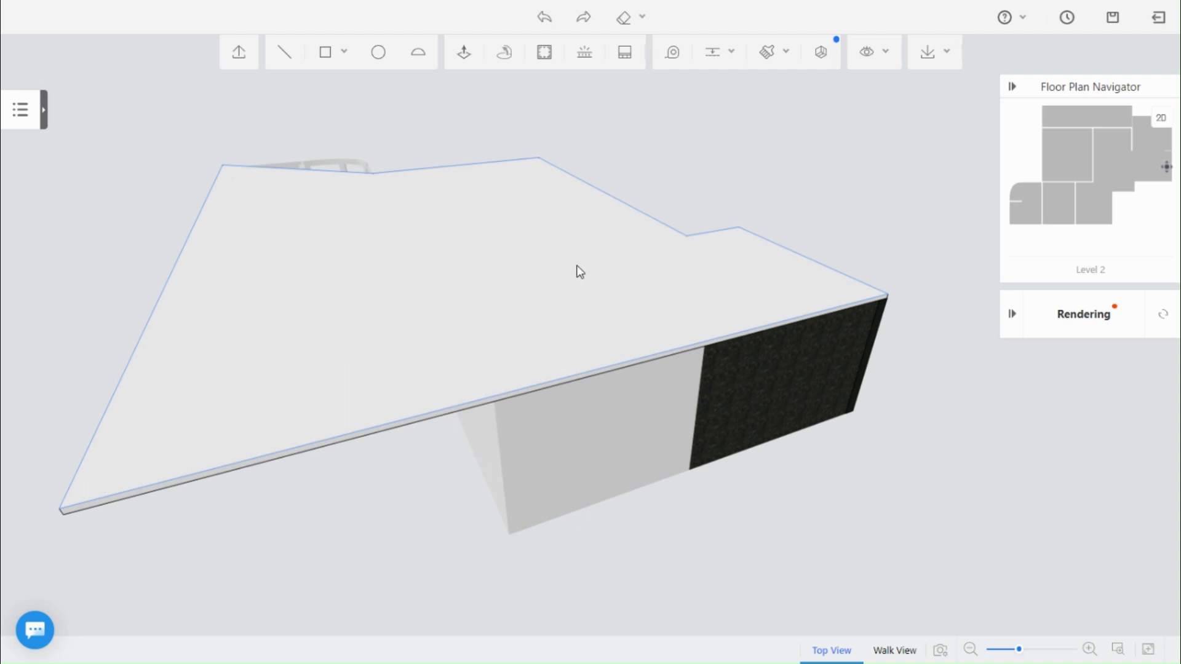
- Draw a shallow arc about 0.09 high on the ceiling slab's front edge face, starting at its outer corner
mouse_move(667, 430)
left_mouse_down()
mouse_move(577, 429)
mouse_move(567, 412)
mouse_move(580, 395)
mouse_move(617, 414)
mouse_move(656, 412)
left_mouse_up()
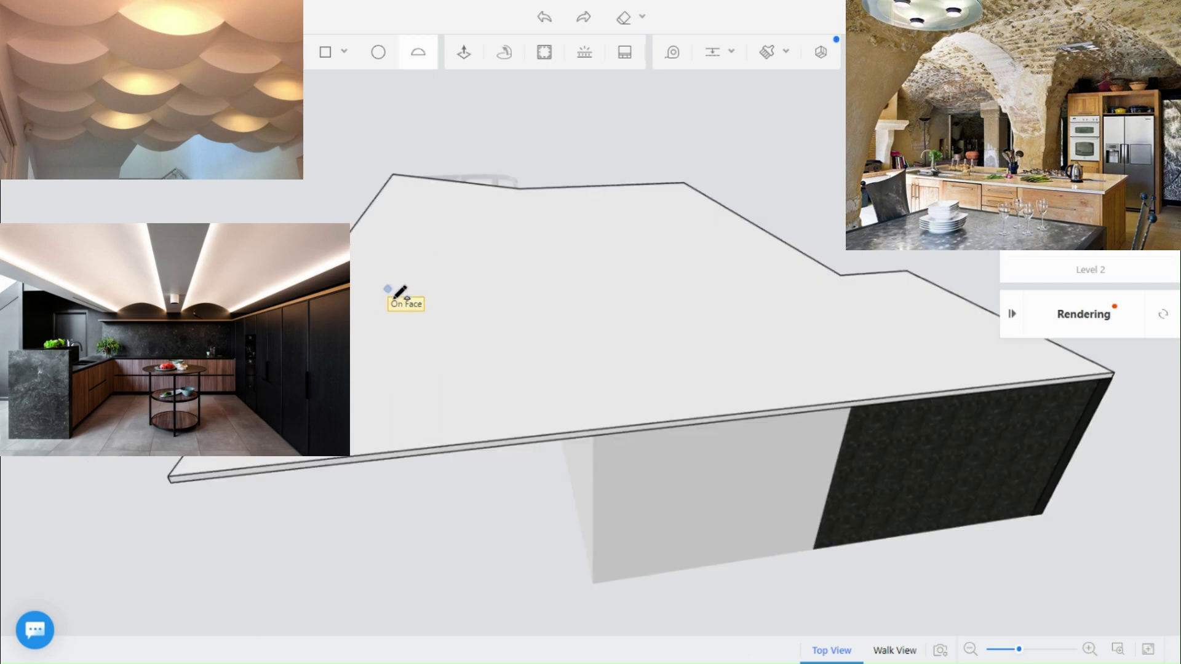
left_click(169, 477)
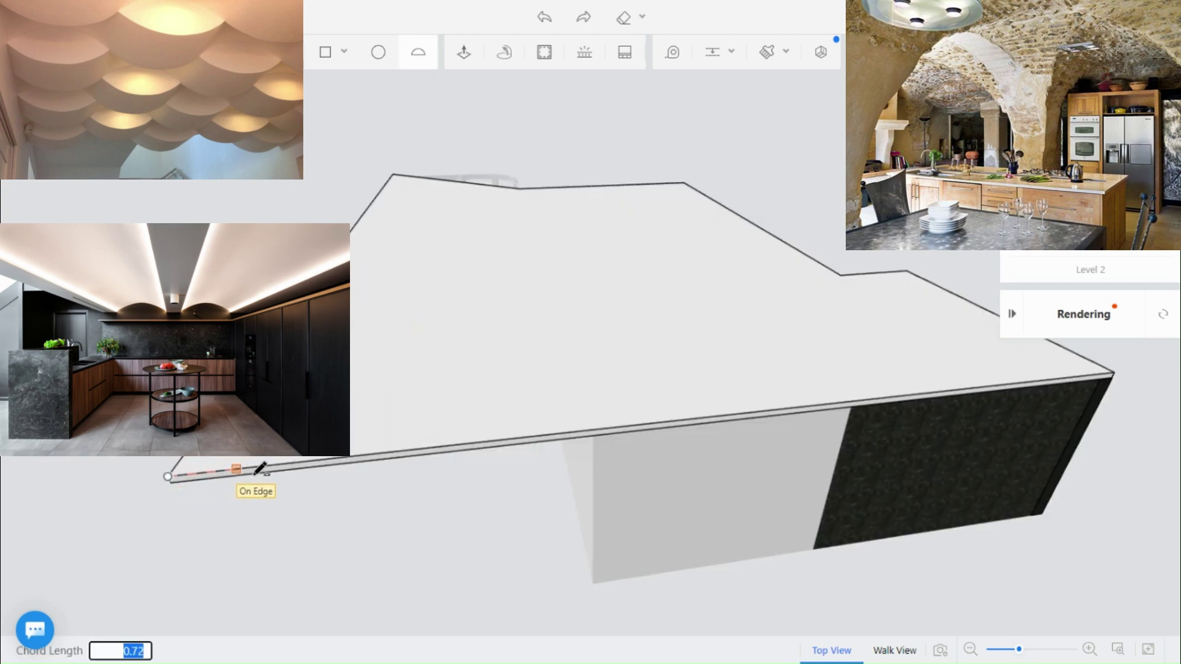
left_click(324, 460)
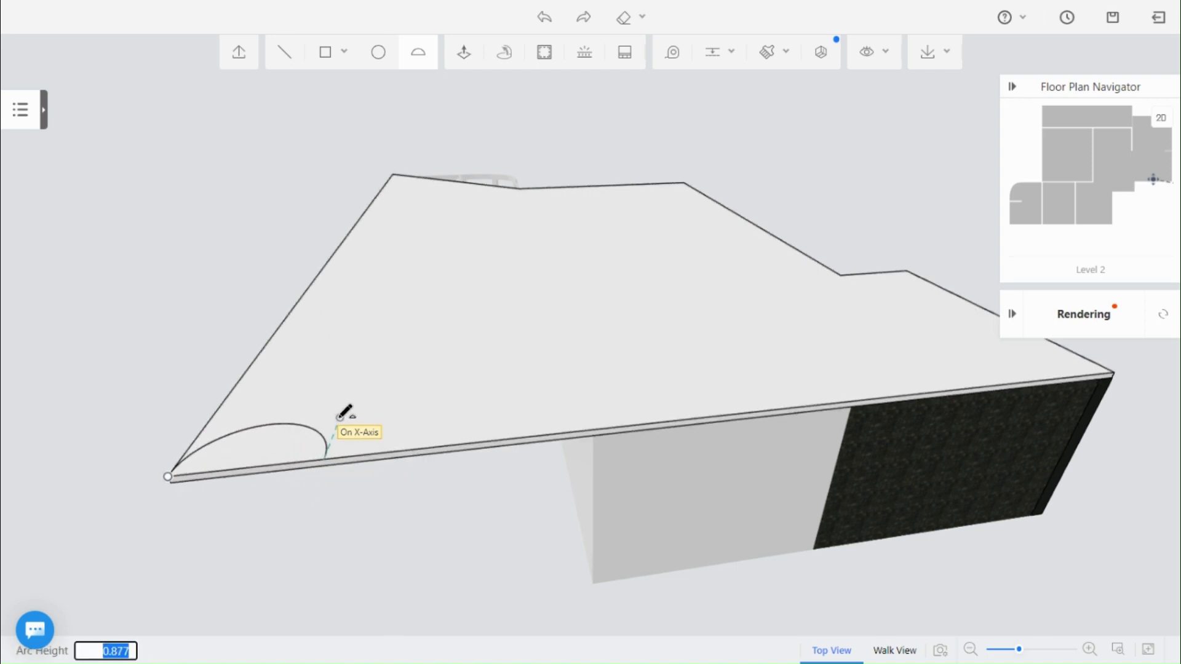
middle_click_drag(331, 438, 229, 488)
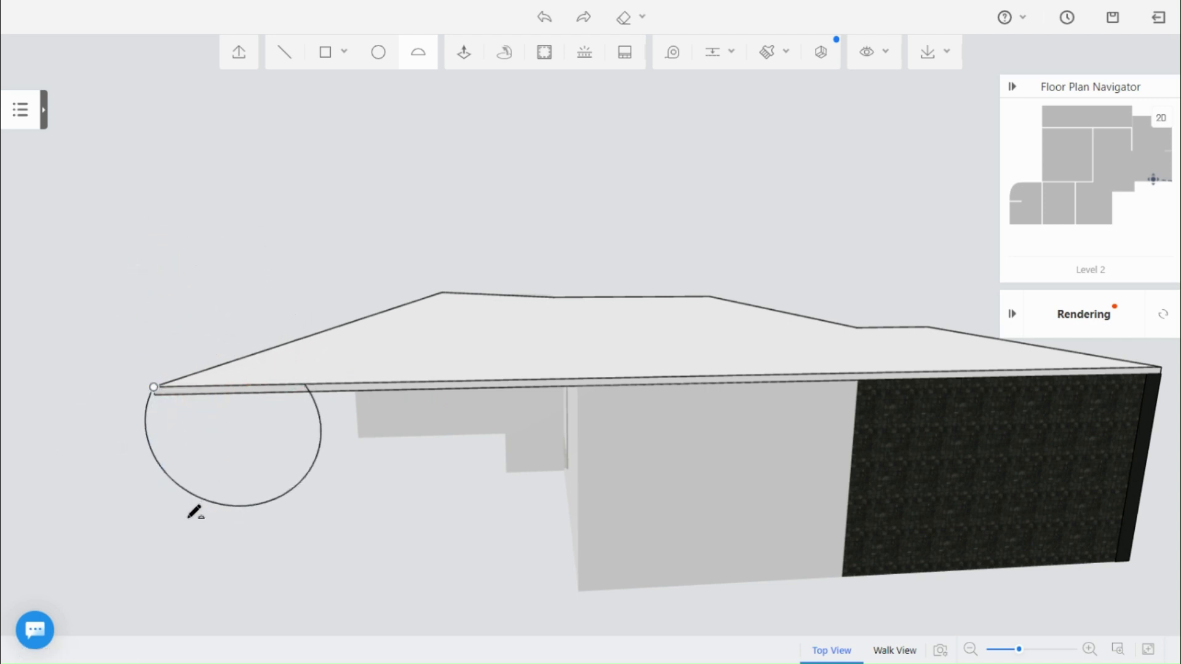
middle_click_drag(178, 429, 227, 370)
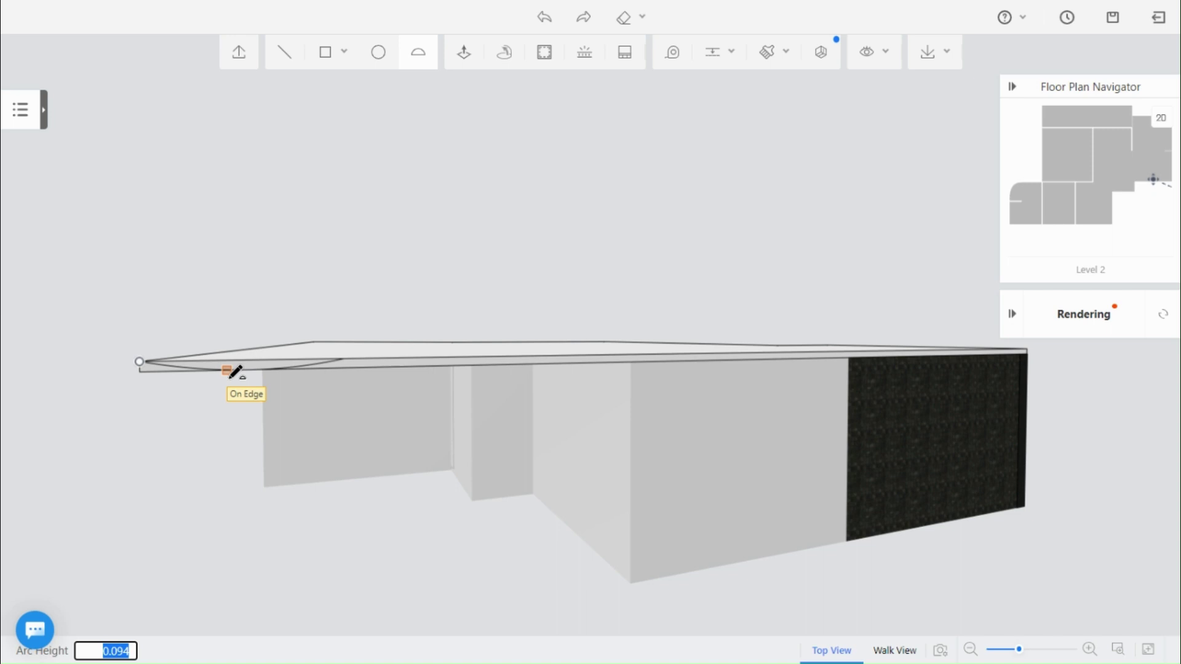
middle_click_drag(209, 477, 259, 483)
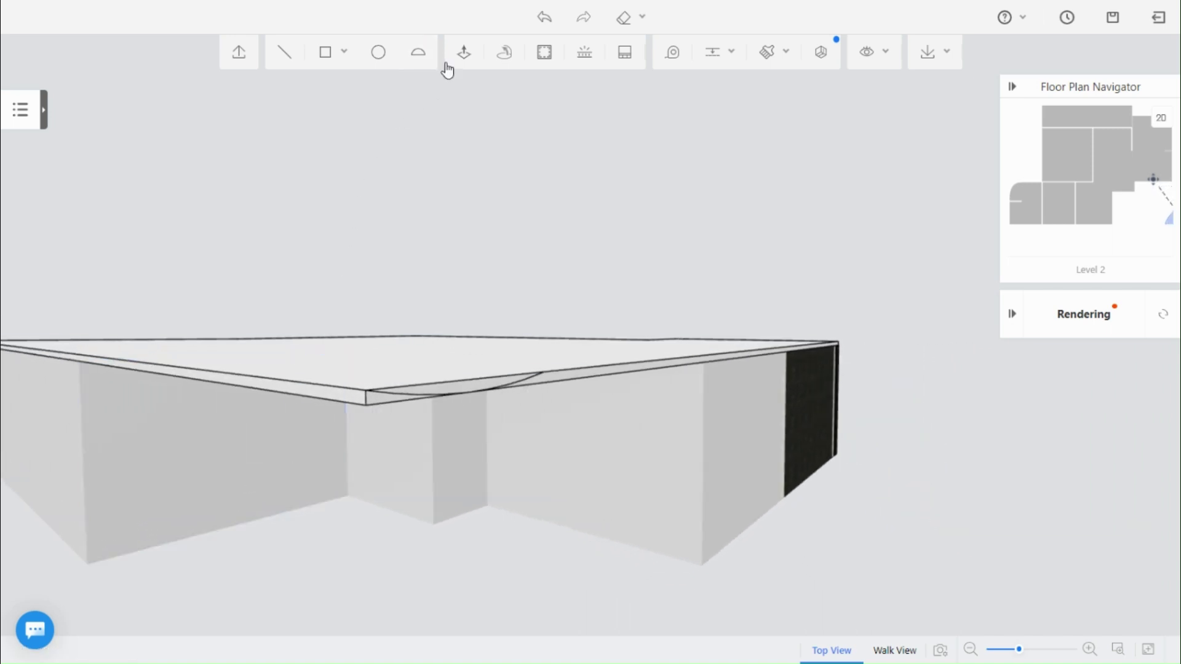
- Push/pull the arc-shaped face outward from the slab's front edge to form a curved extension
left_click(460, 58)
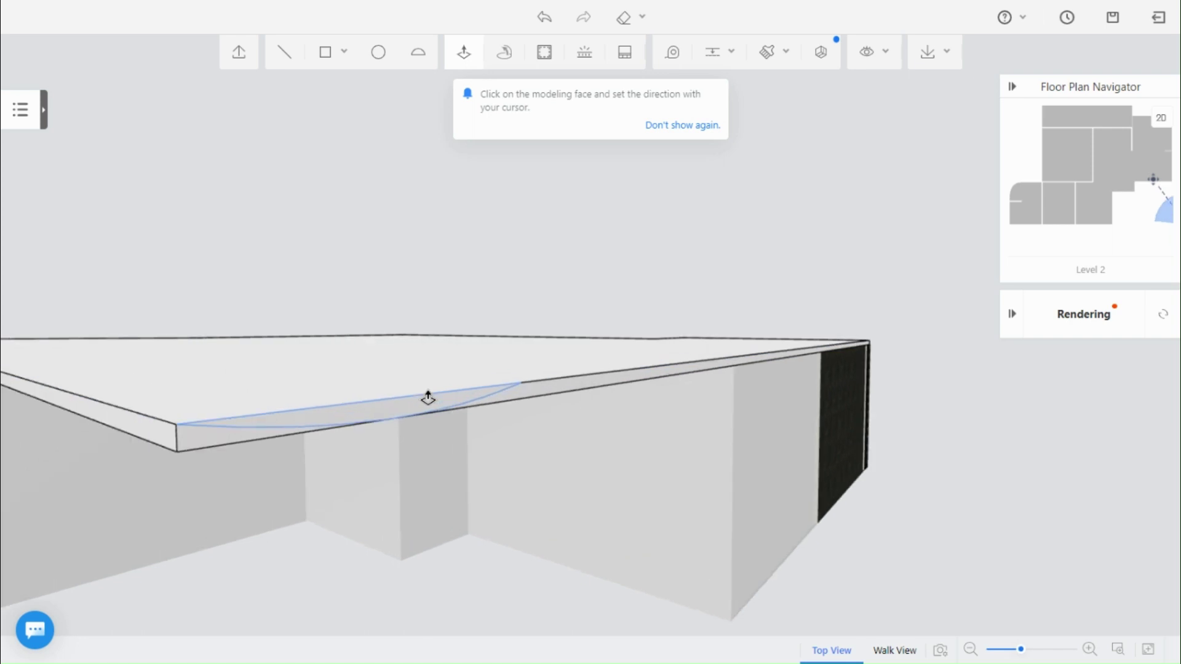
left_click(395, 407)
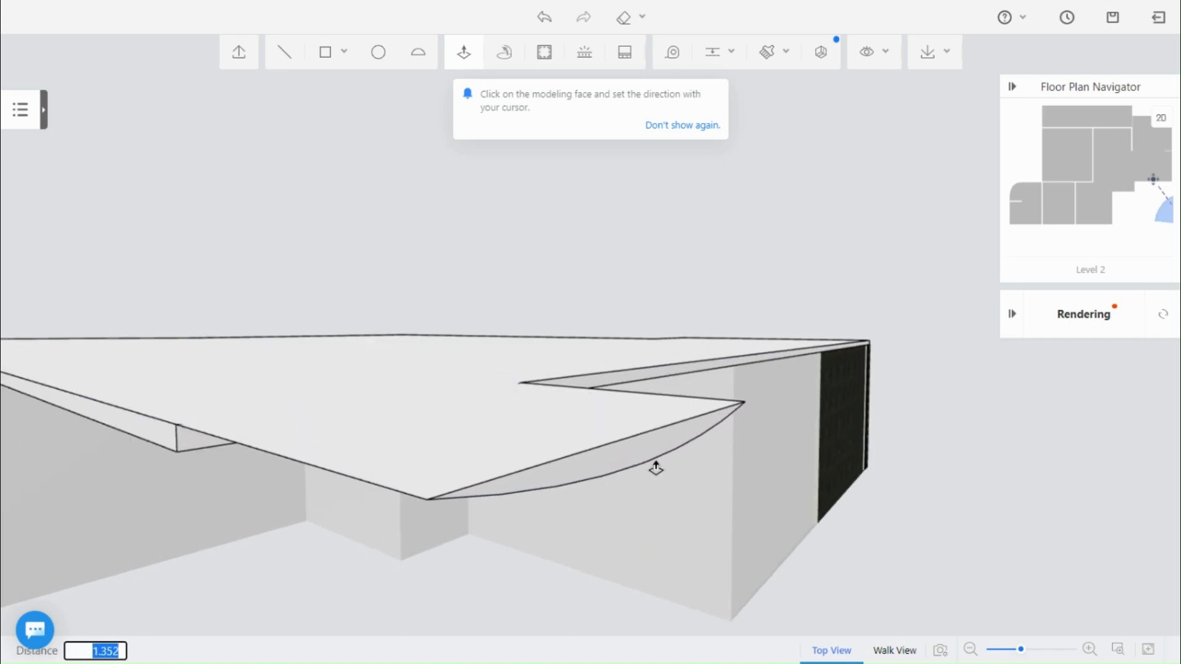
left_click(473, 554)
- Raise the shared top face of the slab and its curved extension with push/pull to thicken them slightly
left_click_drag(473, 554, 552, 497)
left_click(552, 497)
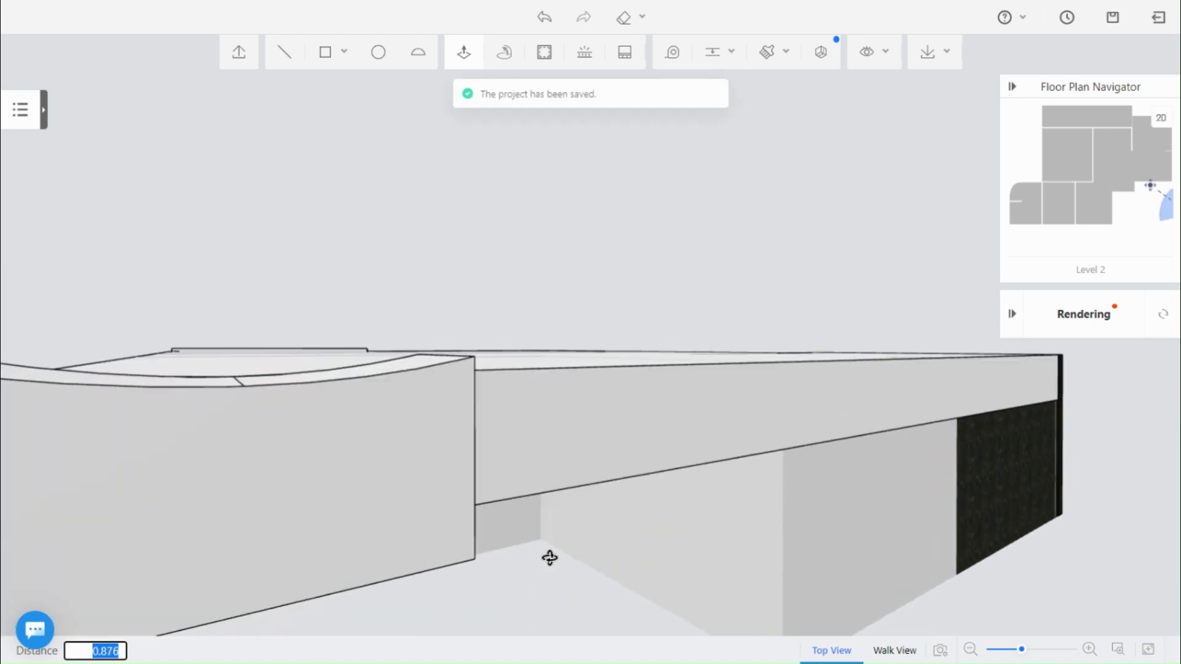
scroll(490, 501, "down", 2)
middle_click_drag(469, 462, 521, 470)
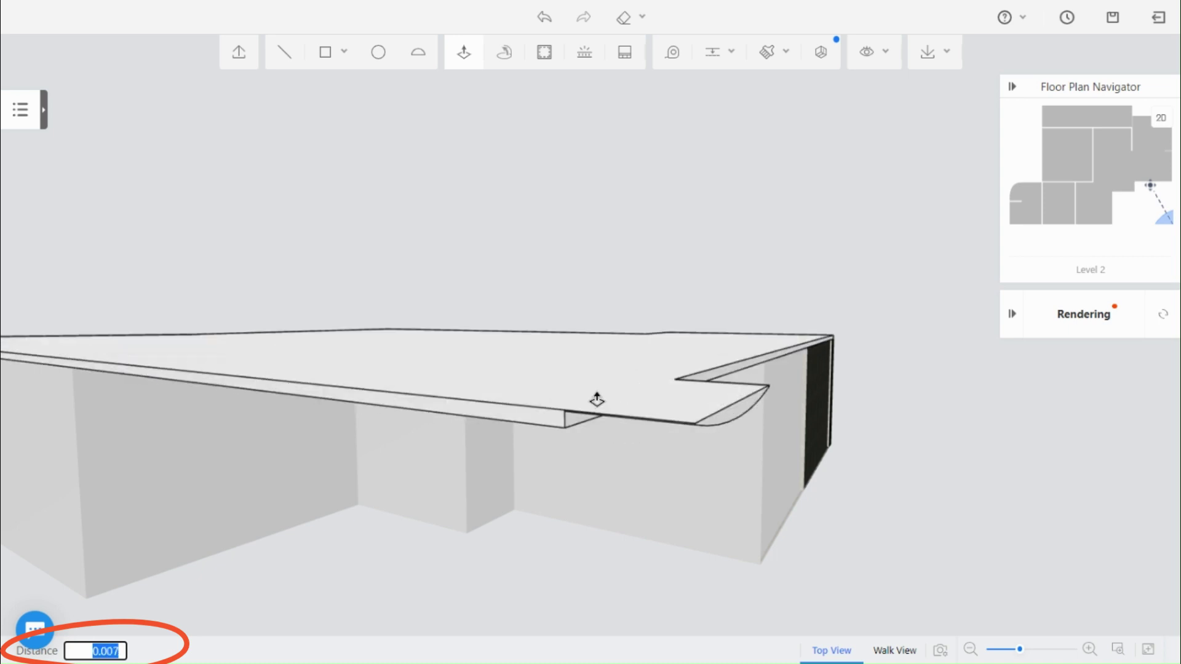
left_click(596, 388)
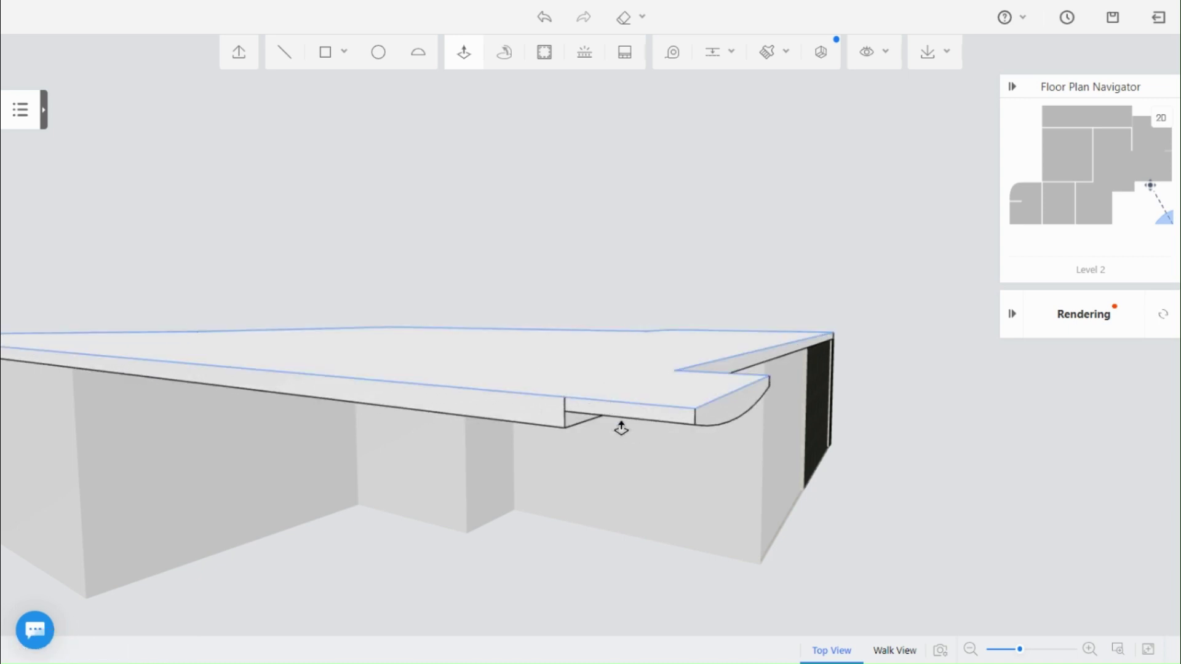
- Draw a dividing line along the Y-axis across the top face where the curved extension meets the slab
right_click_drag(697, 504, 657, 522)
left_click_drag(642, 513, 663, 530)
key("Escape")
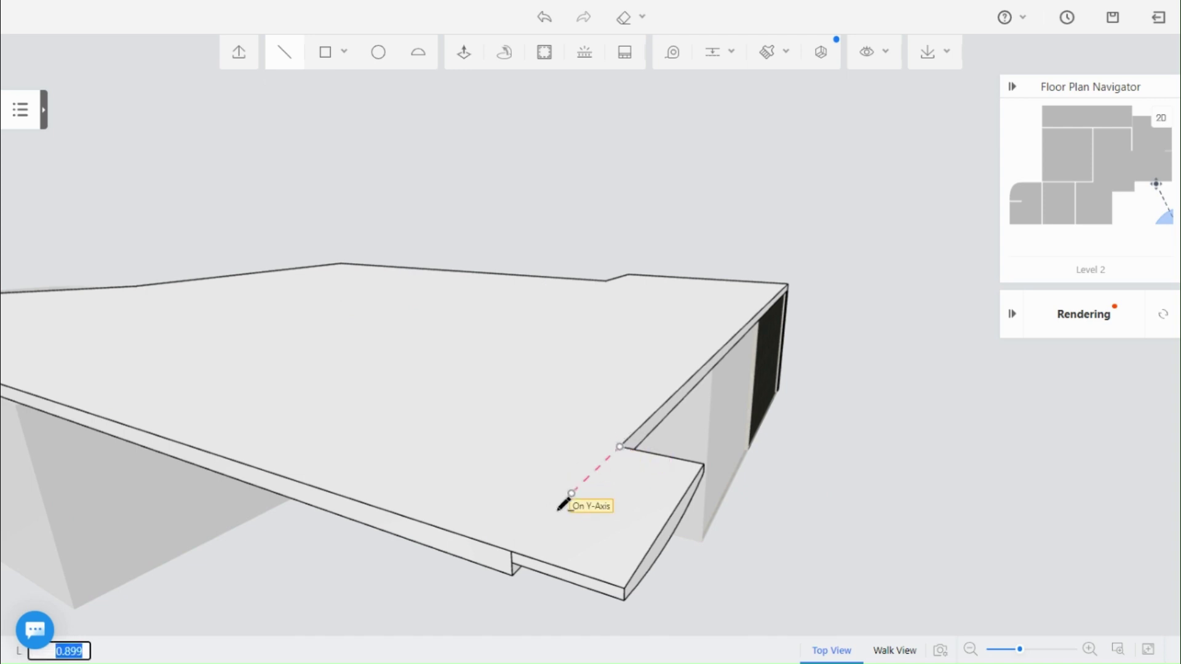
left_click(510, 551)
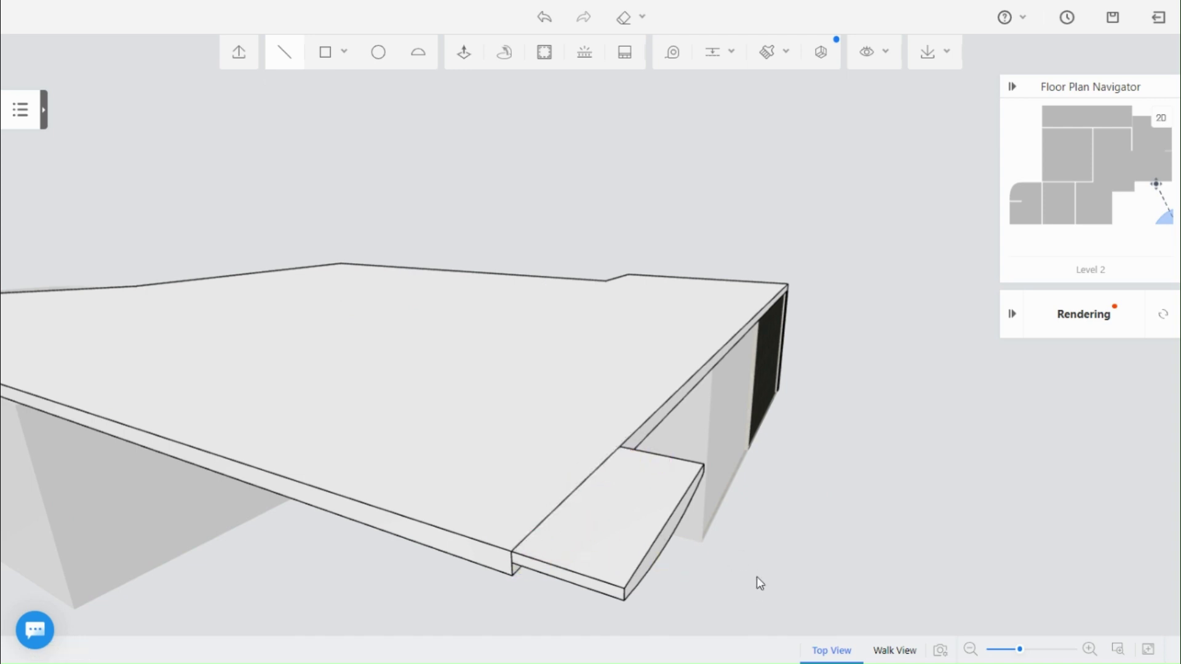
left_click_drag(733, 575, 555, 577)
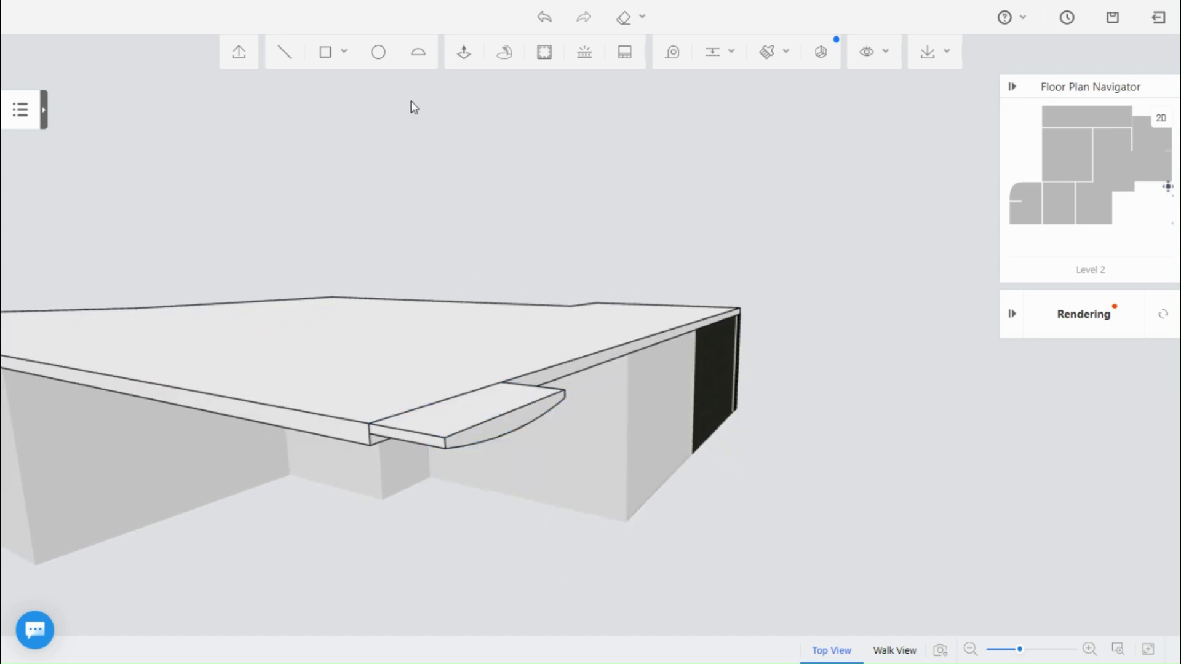
- Try push/pulling the curved extension's separate top face upward and down below the slab
left_click(458, 54)
left_click(482, 417)
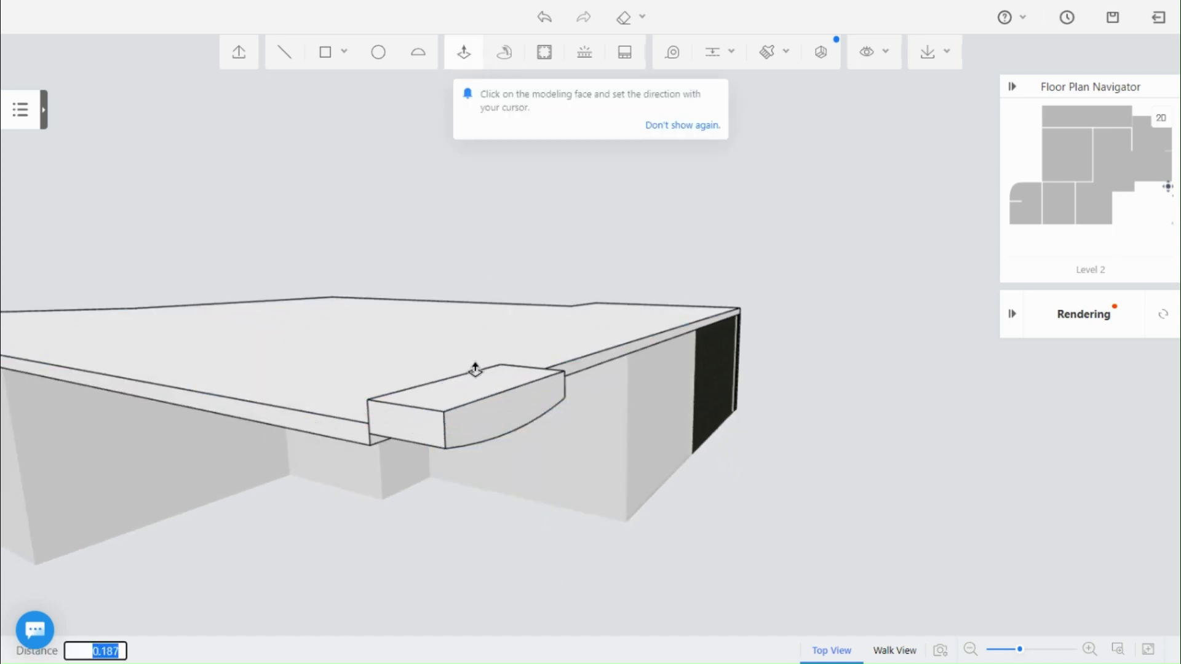
mouse_move(529, 561)
left_mouse_down()
mouse_move(496, 535)
mouse_move(492, 514)
mouse_move(545, 560)
left_mouse_up()
left_click(513, 340)
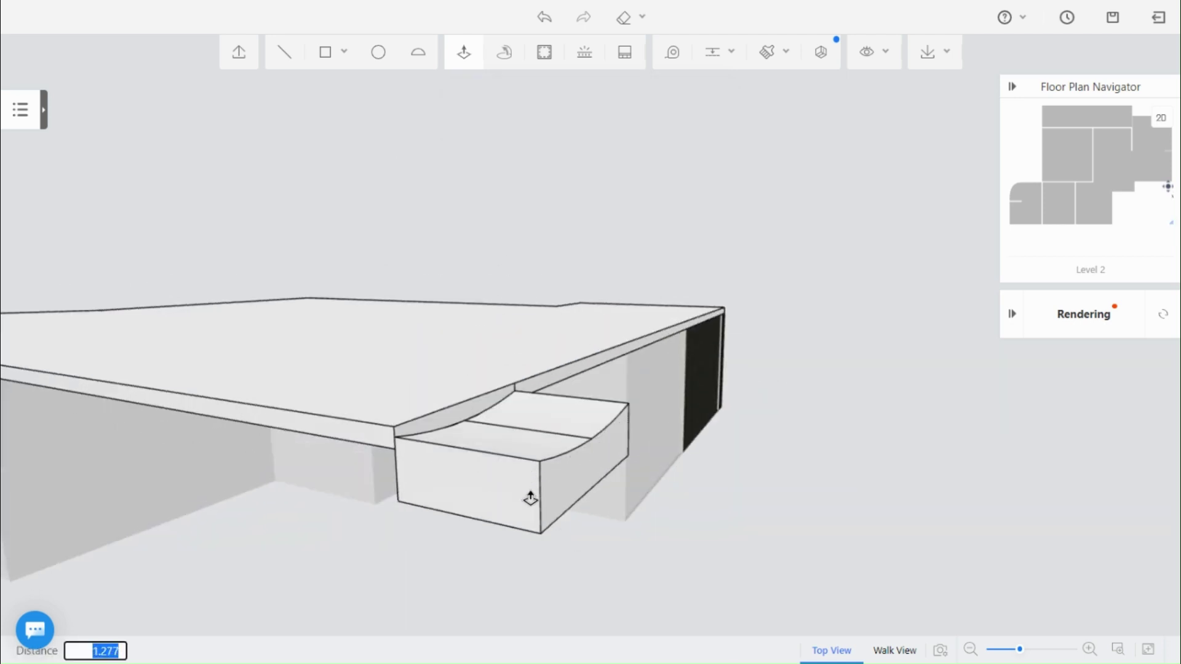
left_click(524, 523)
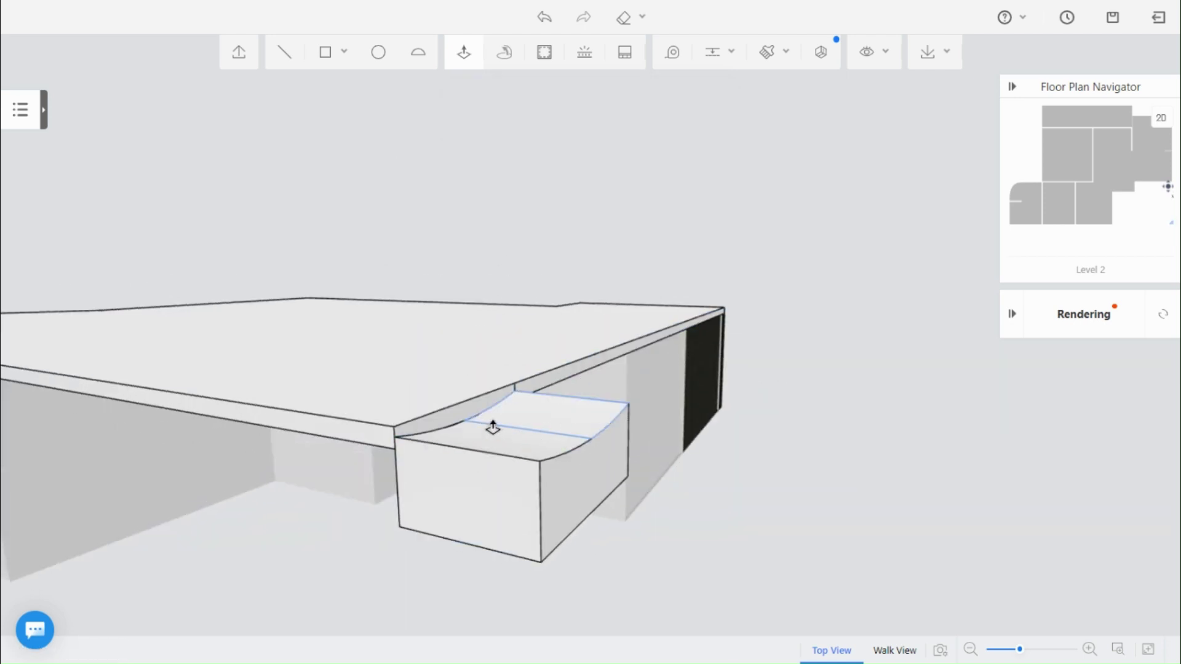
- Draw a semicircular arc about 0.7 high hanging below the slab's front edge, beside the curved extension
left_click_drag(674, 538, 263, 492)
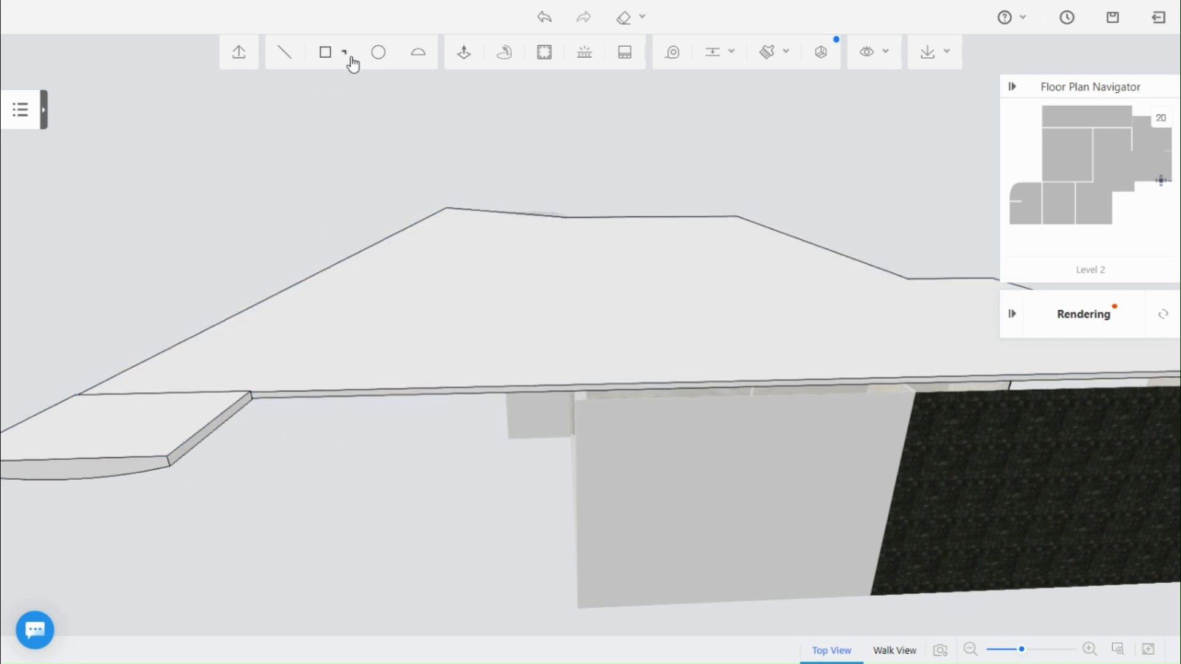
left_click(418, 54)
scroll(290, 468, "up", 2)
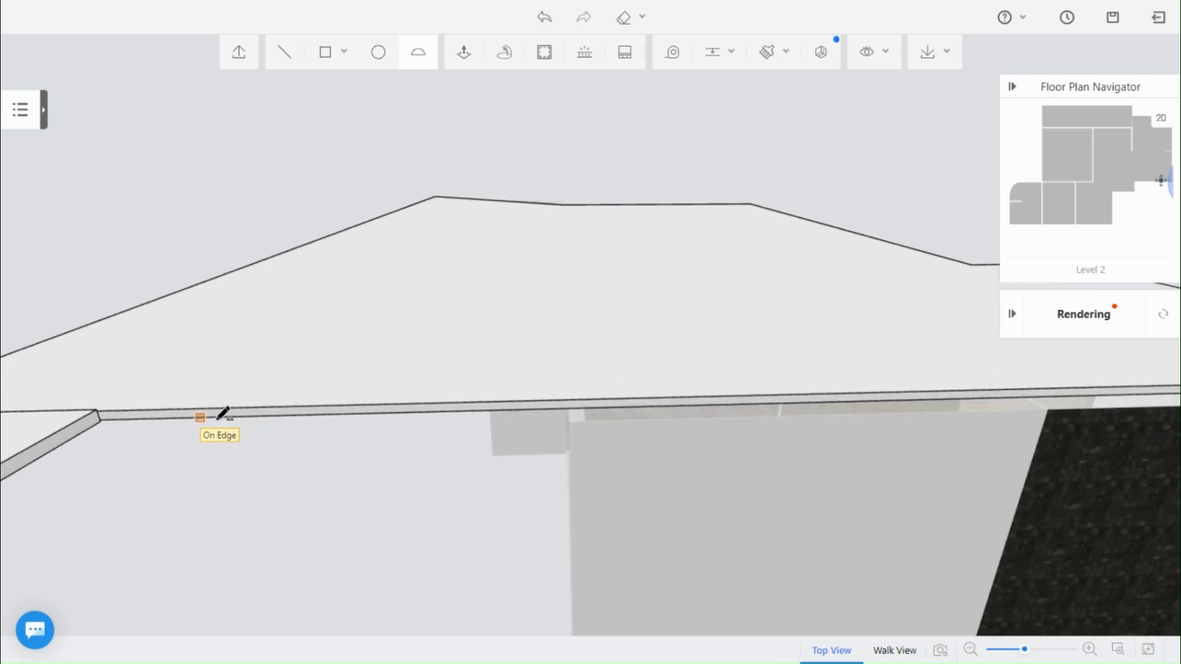
left_click(217, 419)
left_click(414, 424)
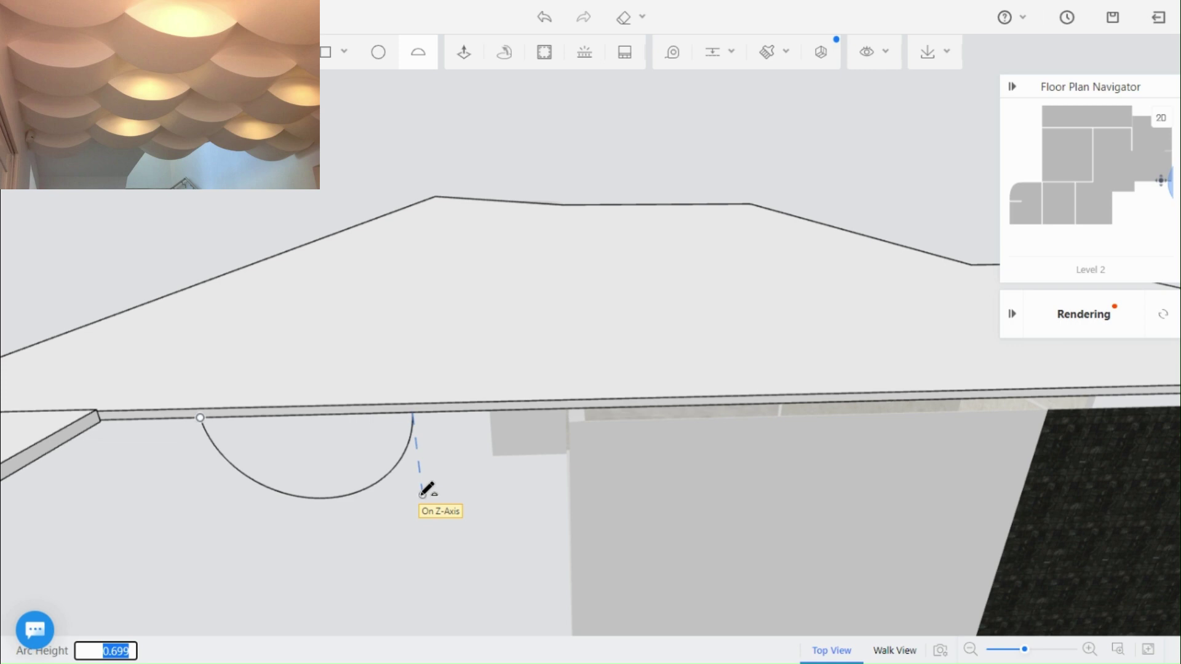
left_click(419, 497)
- Push/pull the semicircular face inward beneath the slab to form a half-cylinder
left_click_drag(197, 540, 227, 537)
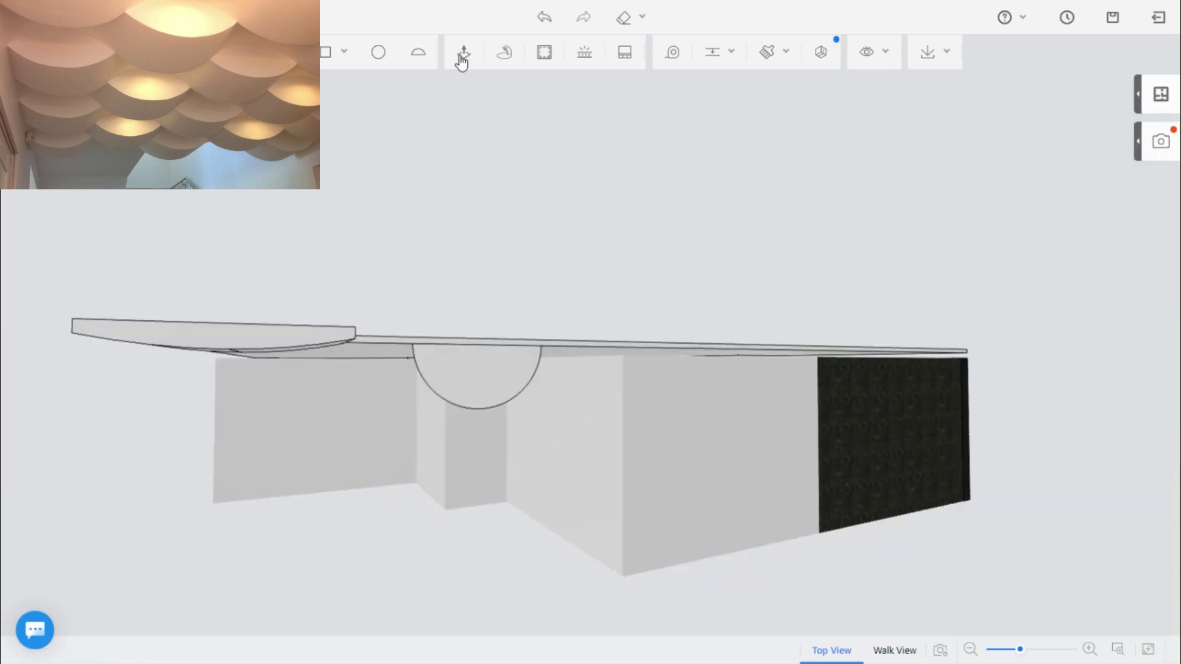
left_click(463, 54)
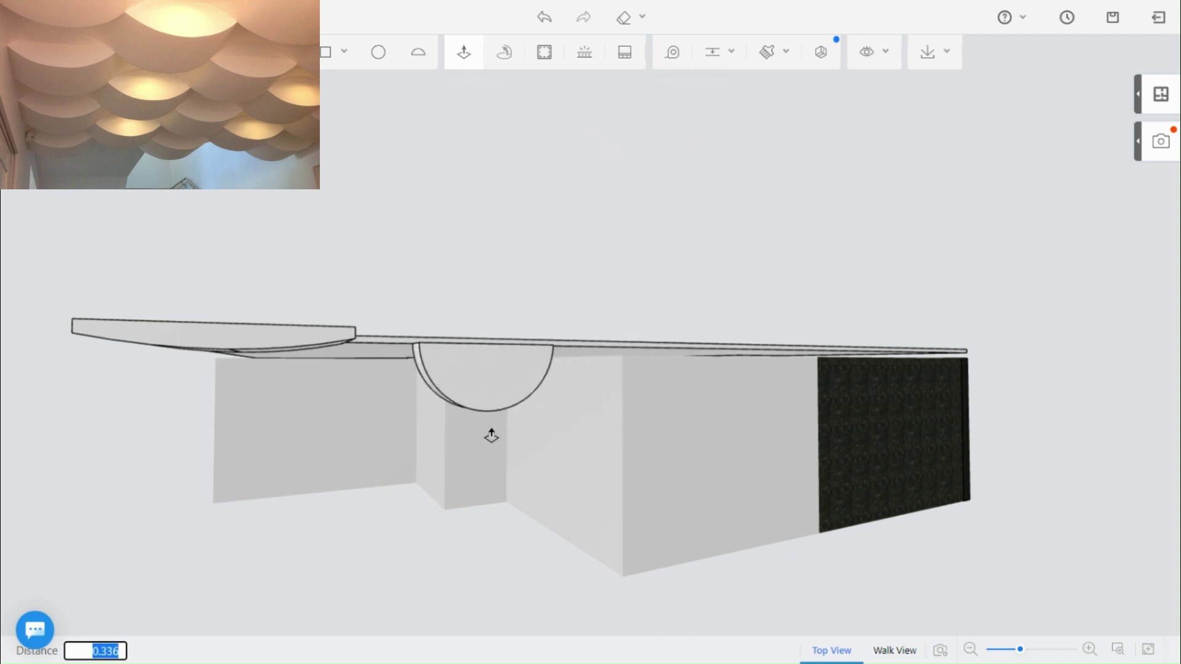
middle_click_drag(519, 452, 667, 427)
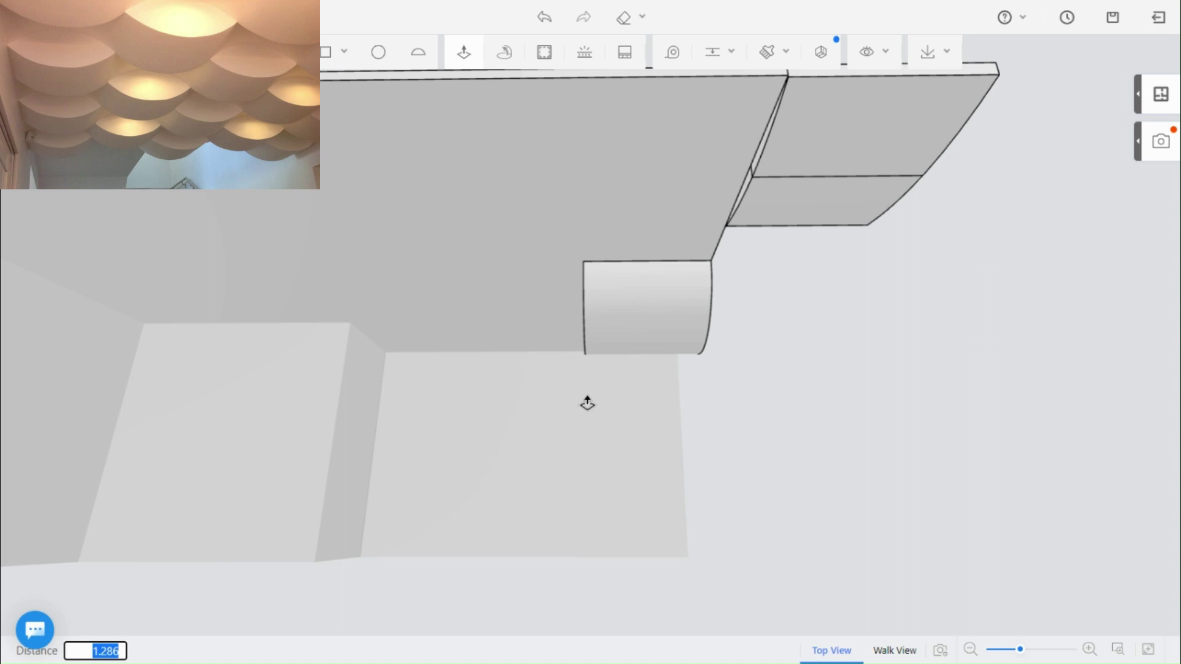
middle_click_drag(707, 516, 602, 378)
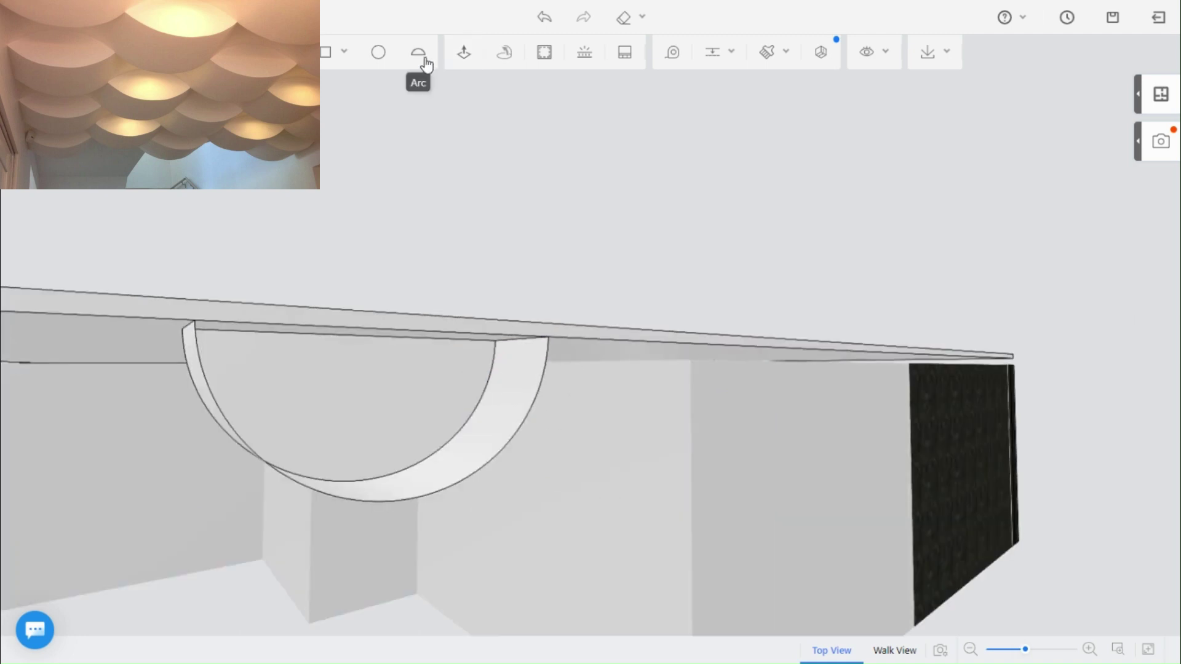
- Try to close the half-cylinder's open front with an arc traced along its rim, and undo it
left_click(424, 61)
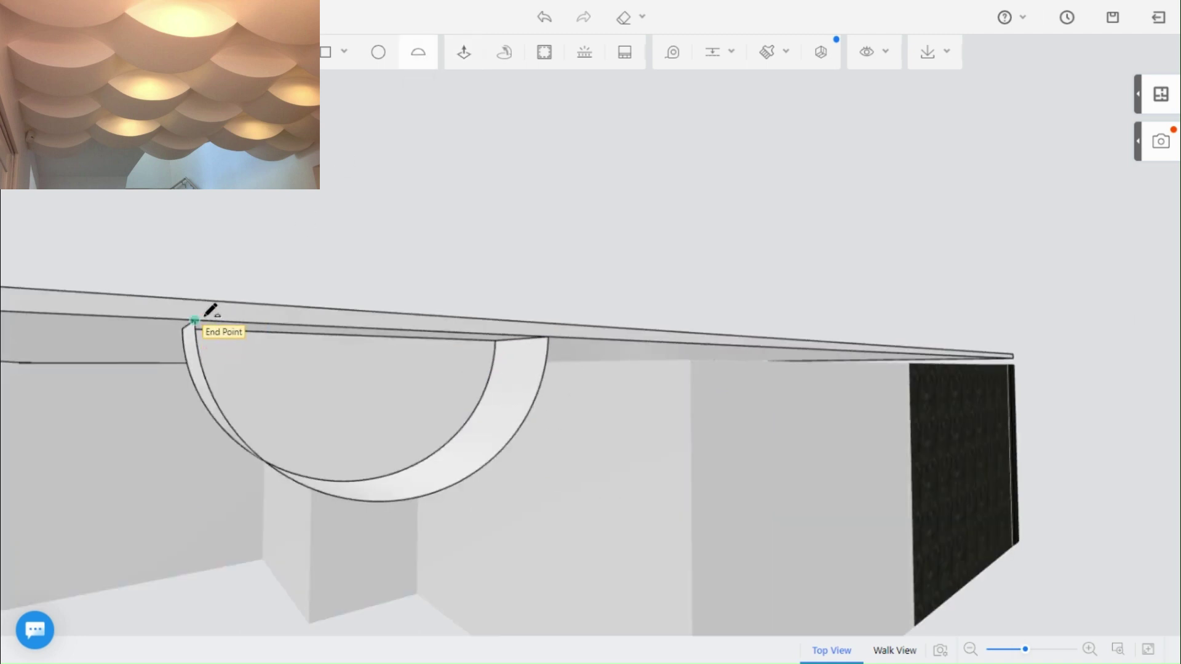
left_click(196, 320)
left_click(549, 335)
left_click(412, 495)
middle_click_drag(622, 486, 518, 422)
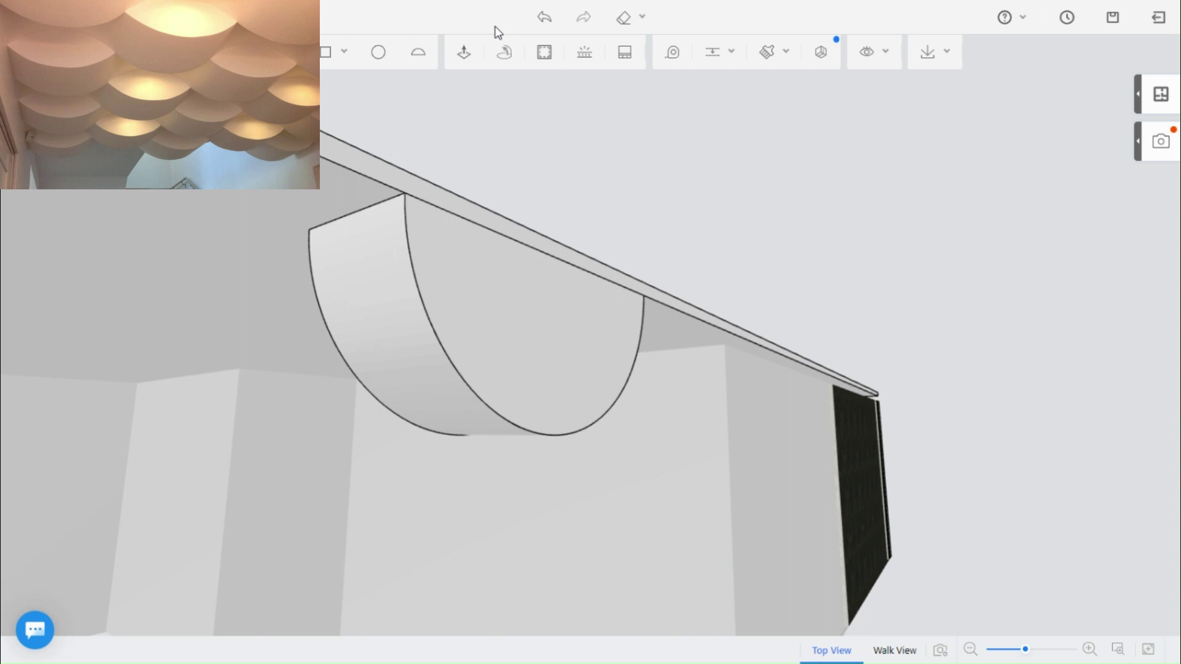
left_click(545, 24)
- Delete the half-cylinder's inner end face so the shape is open at both ends
middle_click_drag(386, 430, 541, 308)
left_click(889, 369)
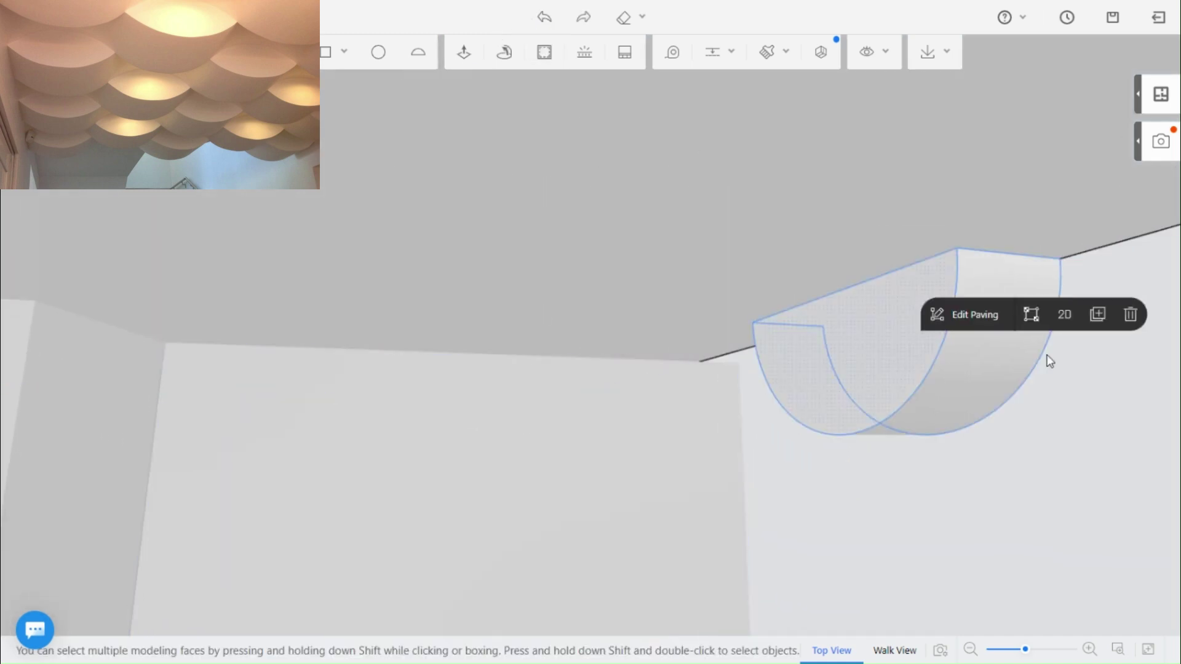
left_click(1131, 315)
middle_click_drag(1071, 414, 479, 327)
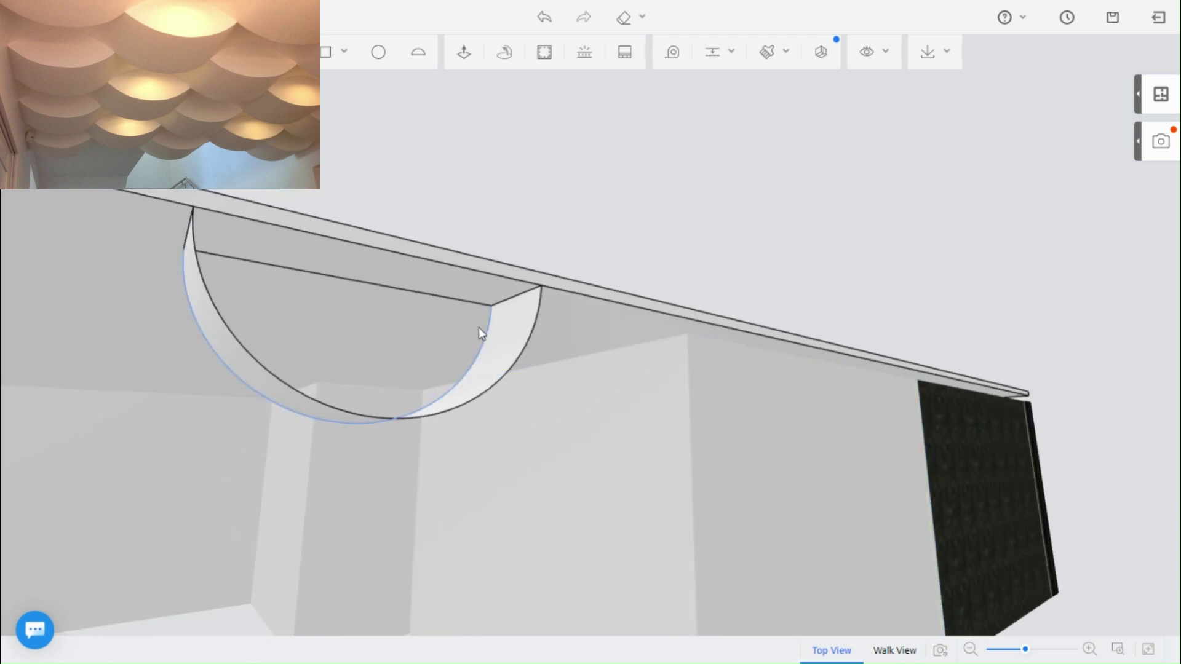
- Select all faces of the open half-cylinder and place a copy about 1.24 away along the X-axis under the slab
middle_click_drag(219, 440, 363, 436)
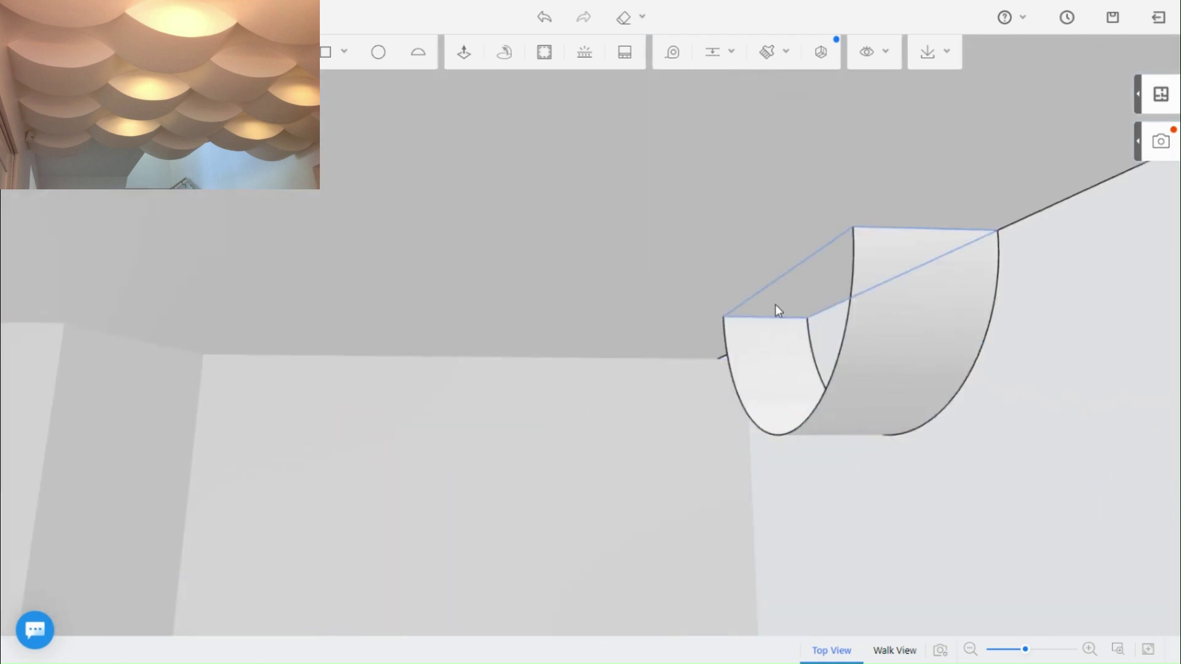
left_click_drag(778, 224, 979, 467)
right_click_drag(1045, 477, 997, 449)
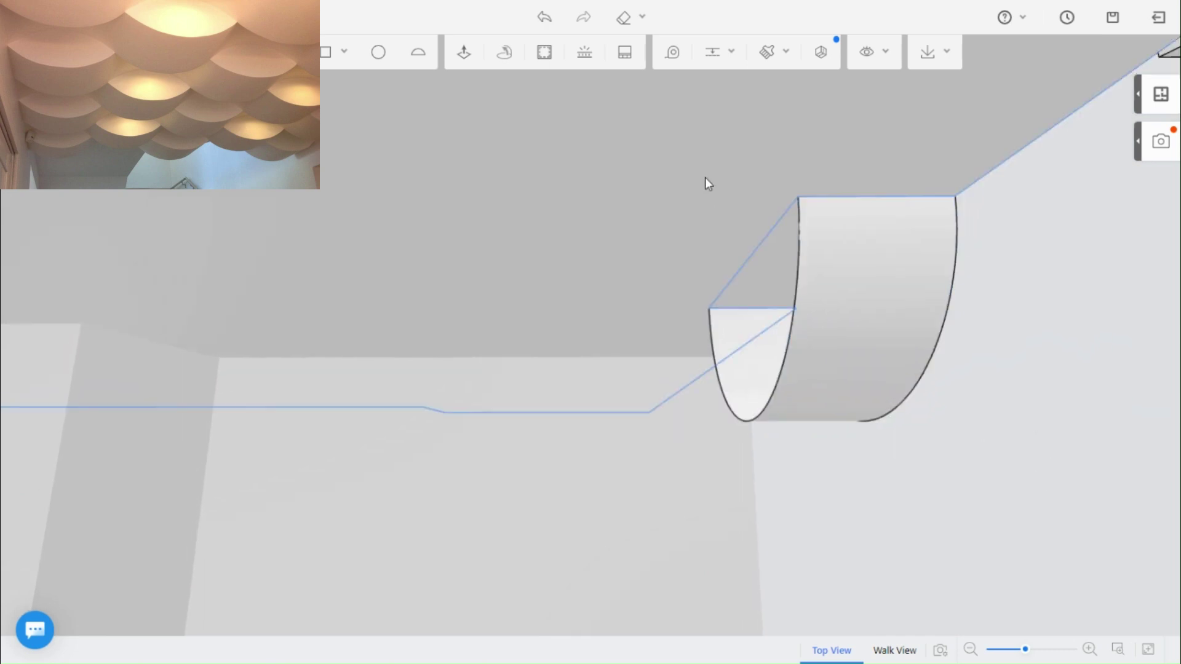
left_click_drag(807, 183, 980, 450)
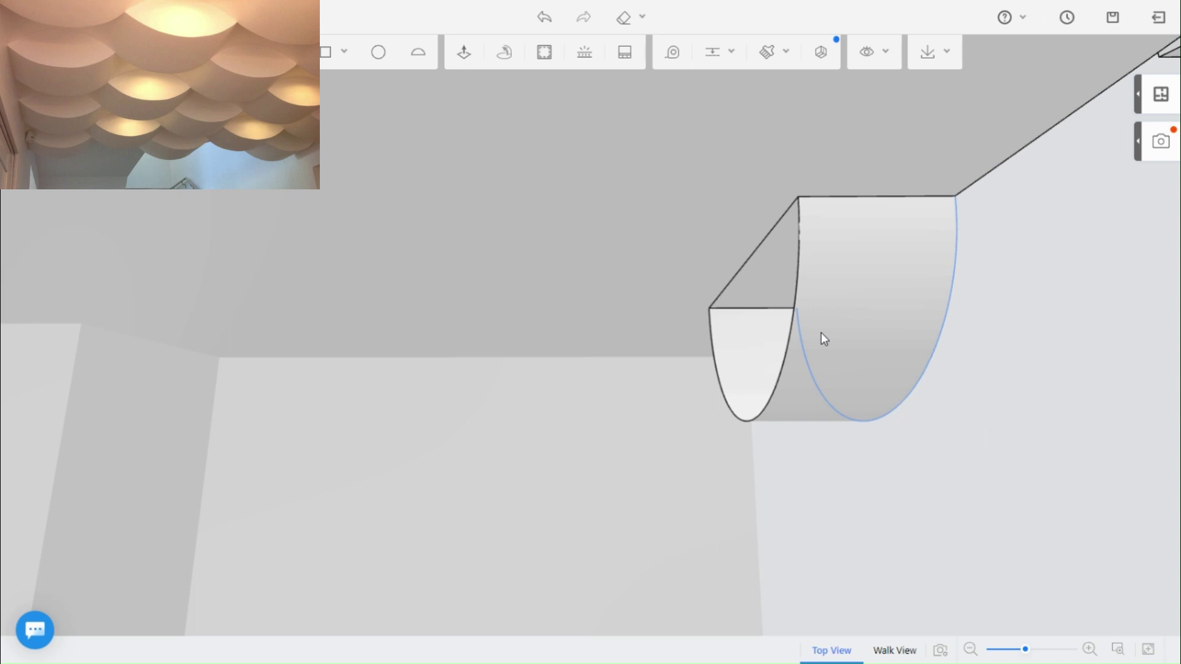
left_click_drag(704, 156, 1028, 491)
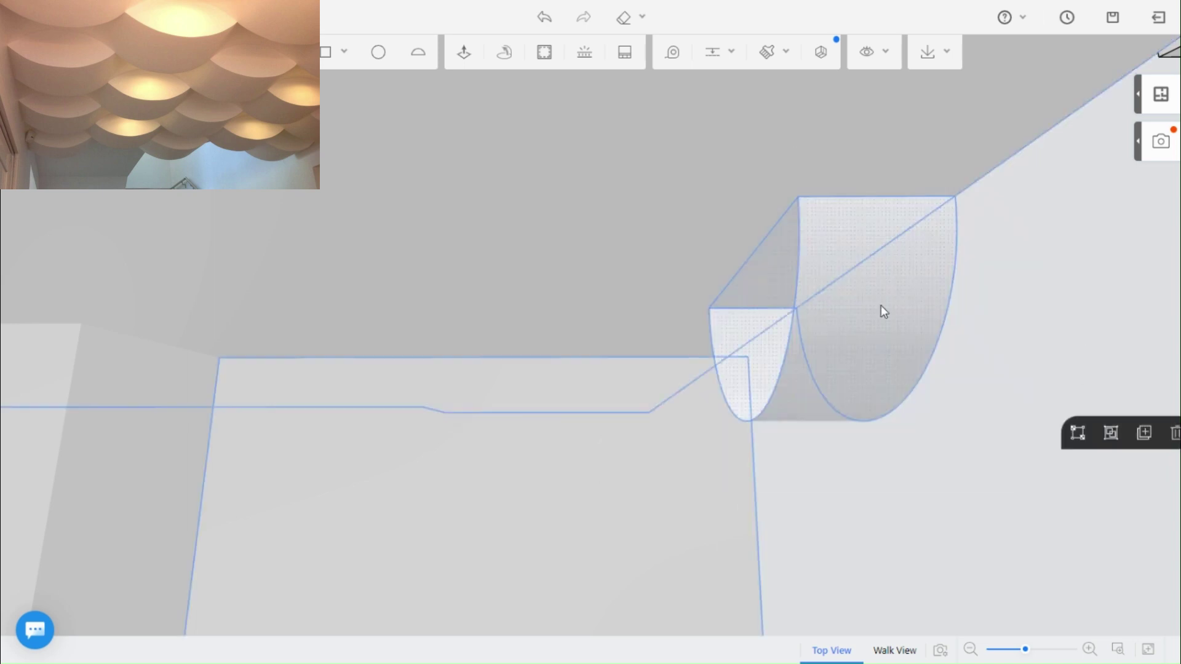
left_click(1137, 436)
scroll(663, 277, "down", 2)
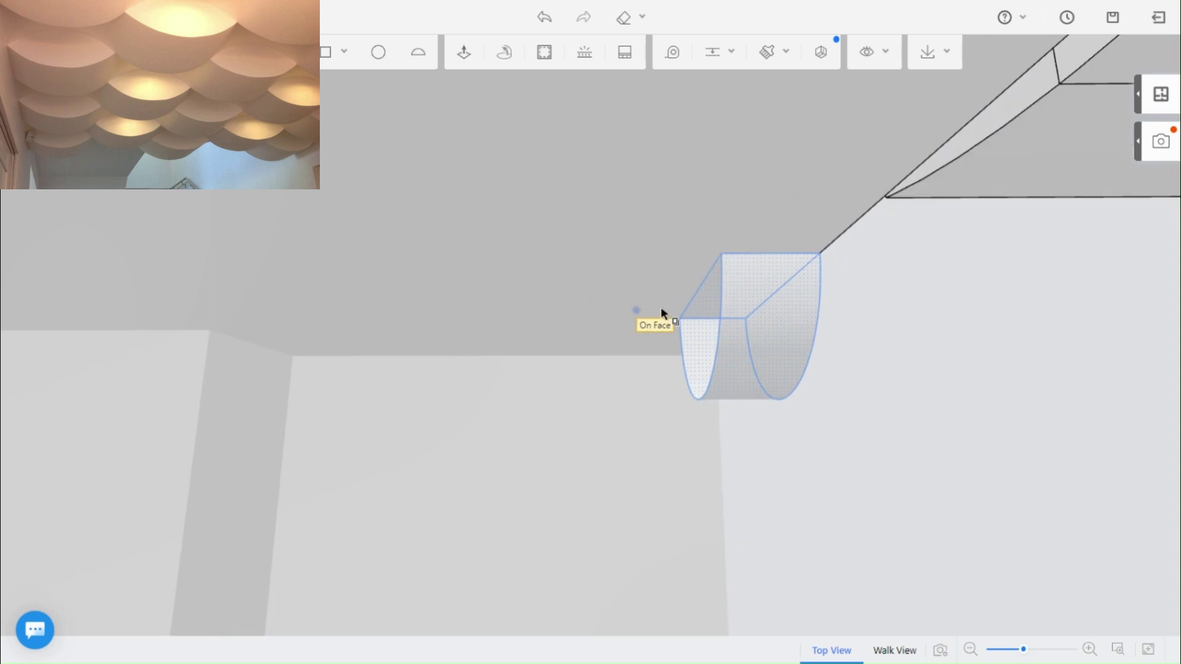
left_click(740, 316)
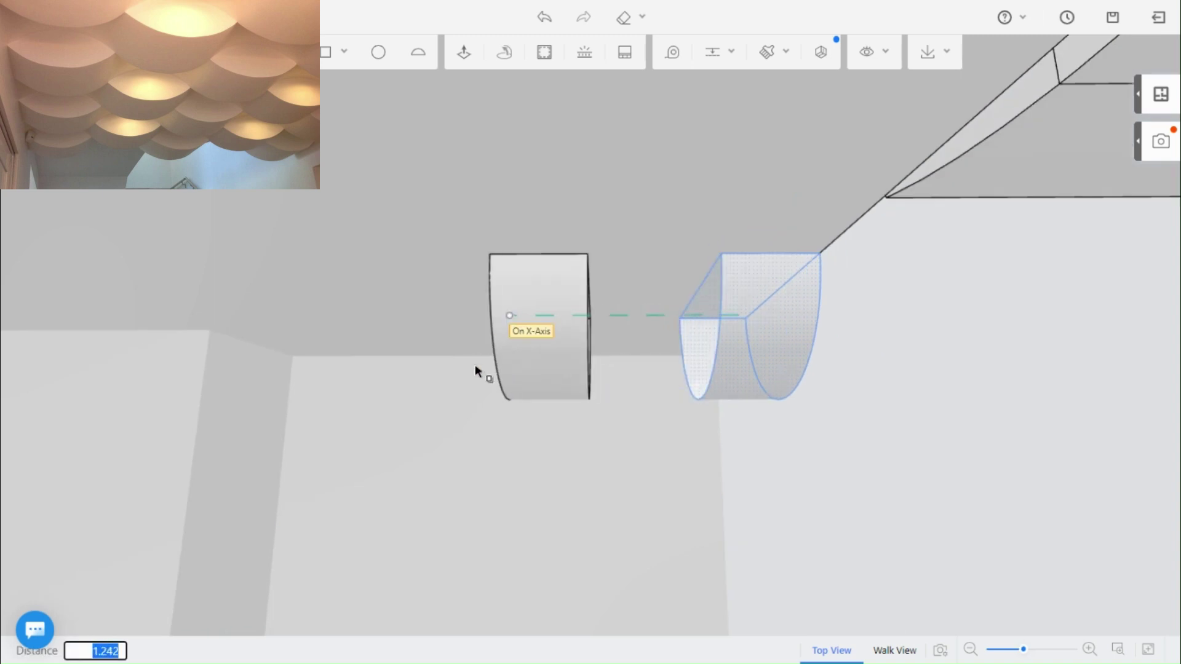
left_click(515, 319)
left_click_drag(572, 496, 290, 460)
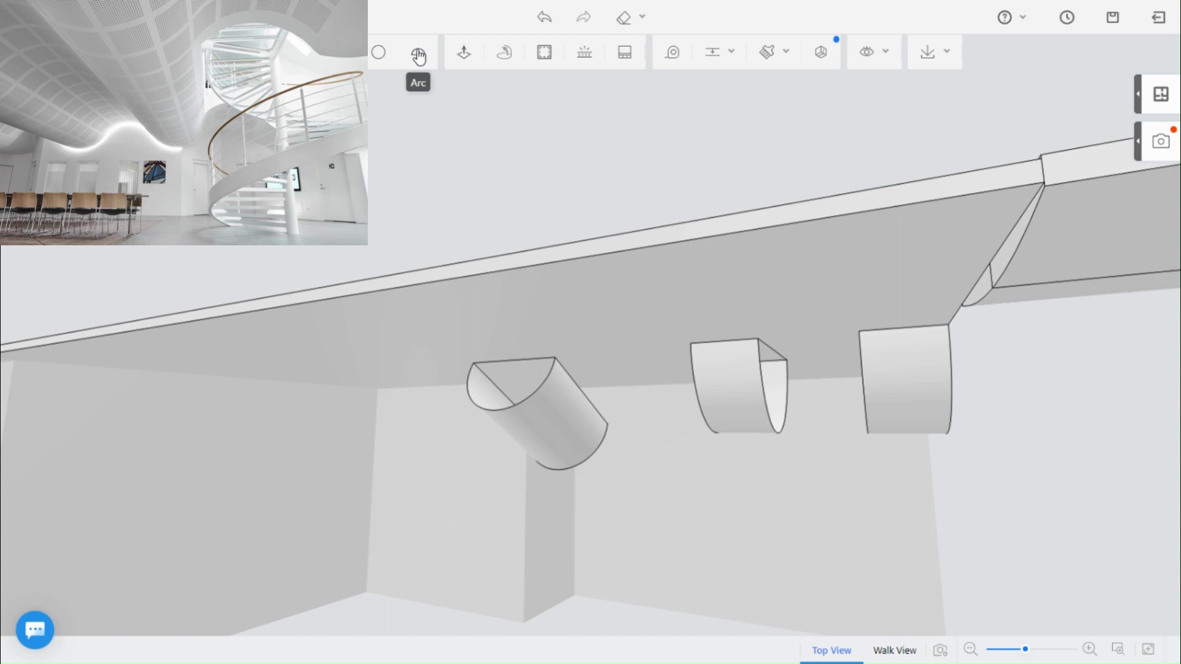
- Draw a downward-bulging vertical arc on the ceiling slab's lower front edge to form a semicircular face
left_click(418, 59)
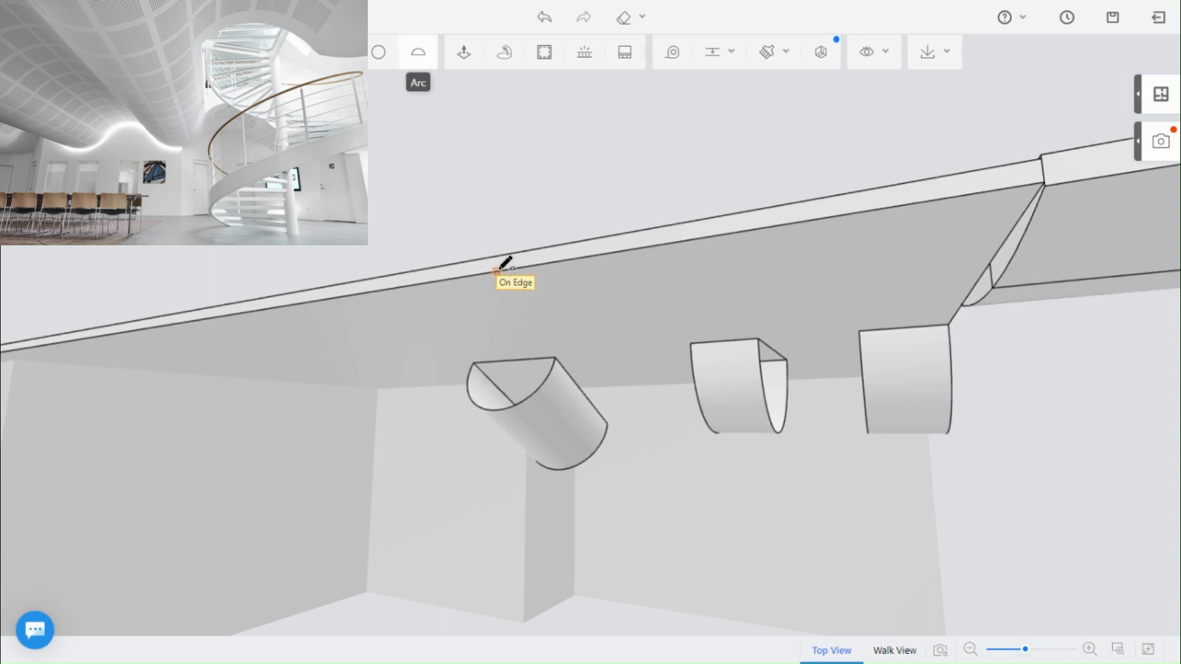
left_click(476, 275)
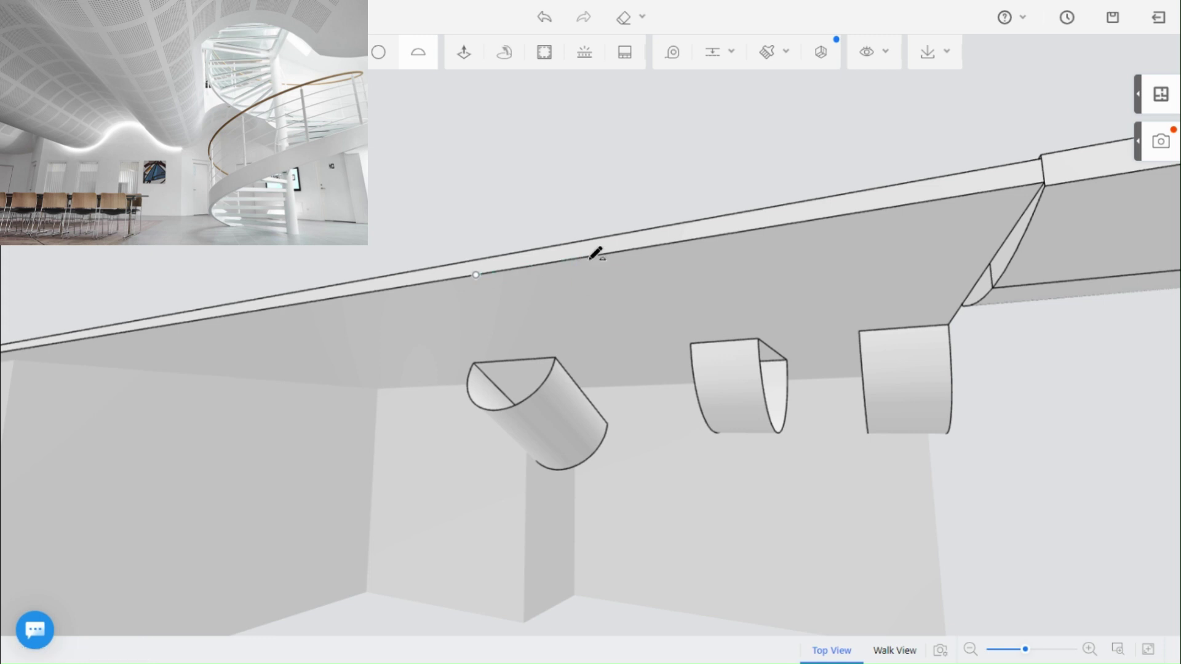
left_click(587, 258)
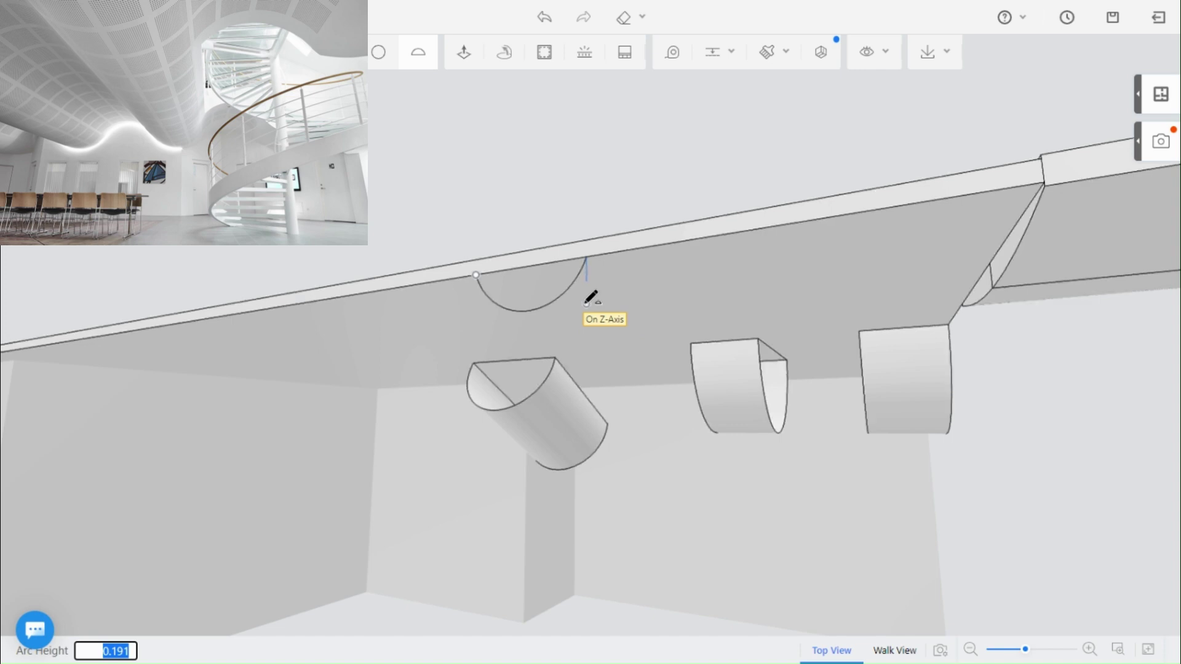
left_click(581, 323)
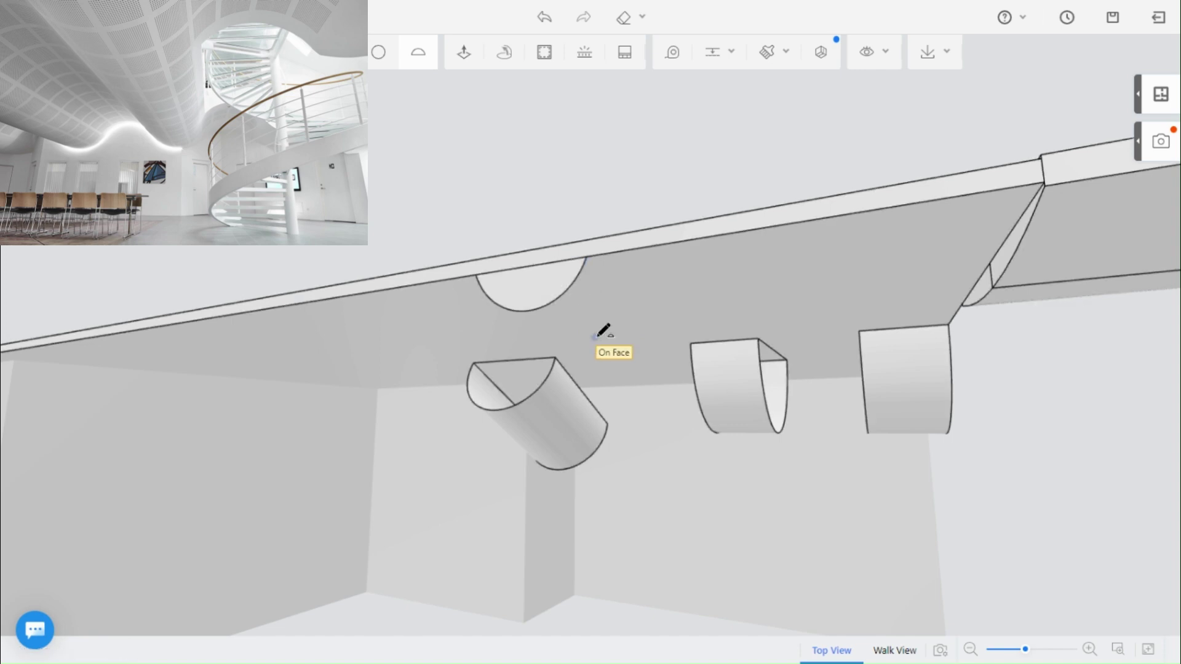
- Push/pull the new semicircular face inward beneath the slab to form another half-cylinder
middle_click_drag(672, 328, 648, 327)
scroll(609, 419, "up", 2)
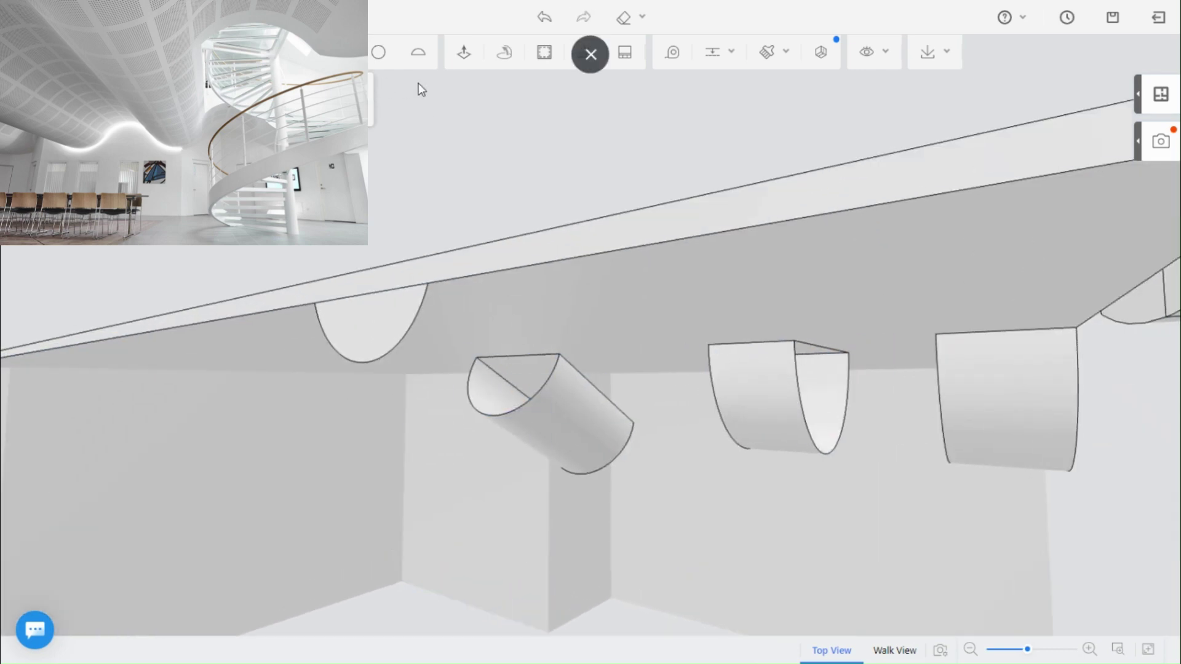
left_click(464, 55)
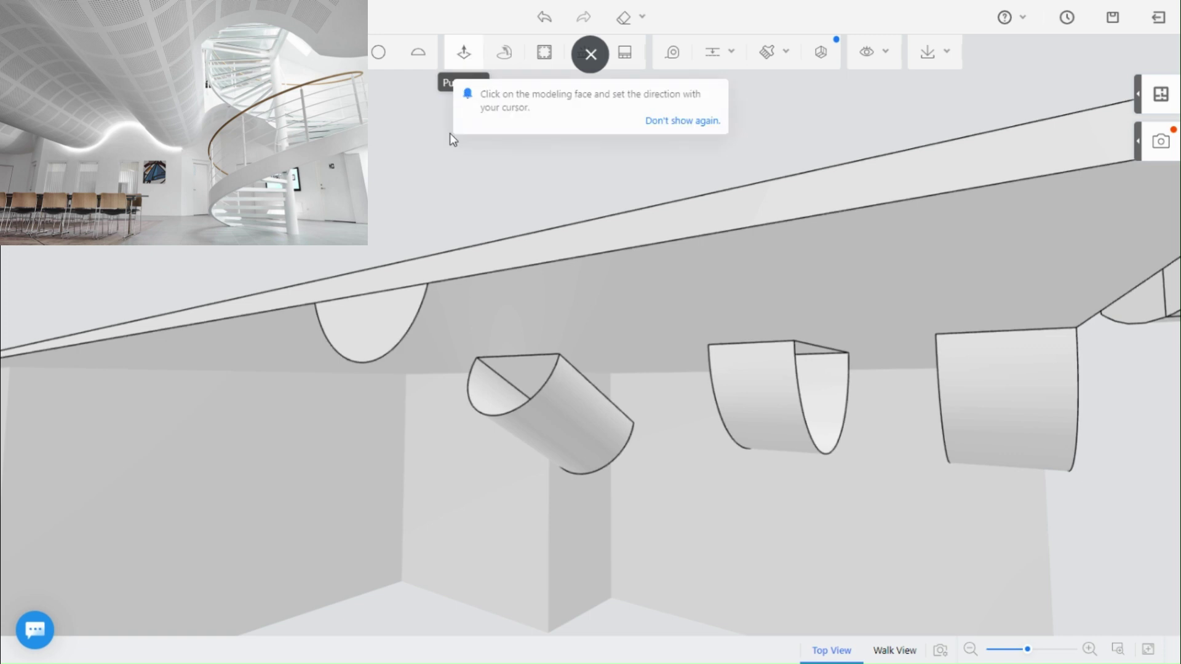
left_click(351, 343)
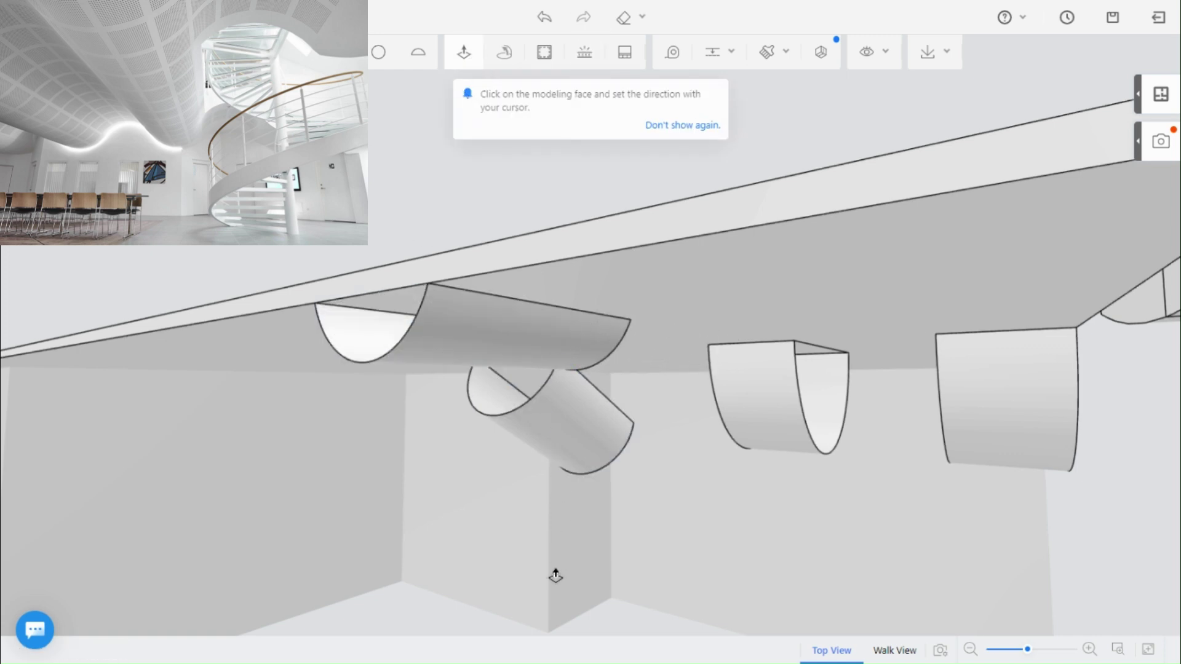
- Delete the ceiling slab's large upper and lower faces, leaving the half-cylinders in place
middle_click_drag(438, 544, 584, 507)
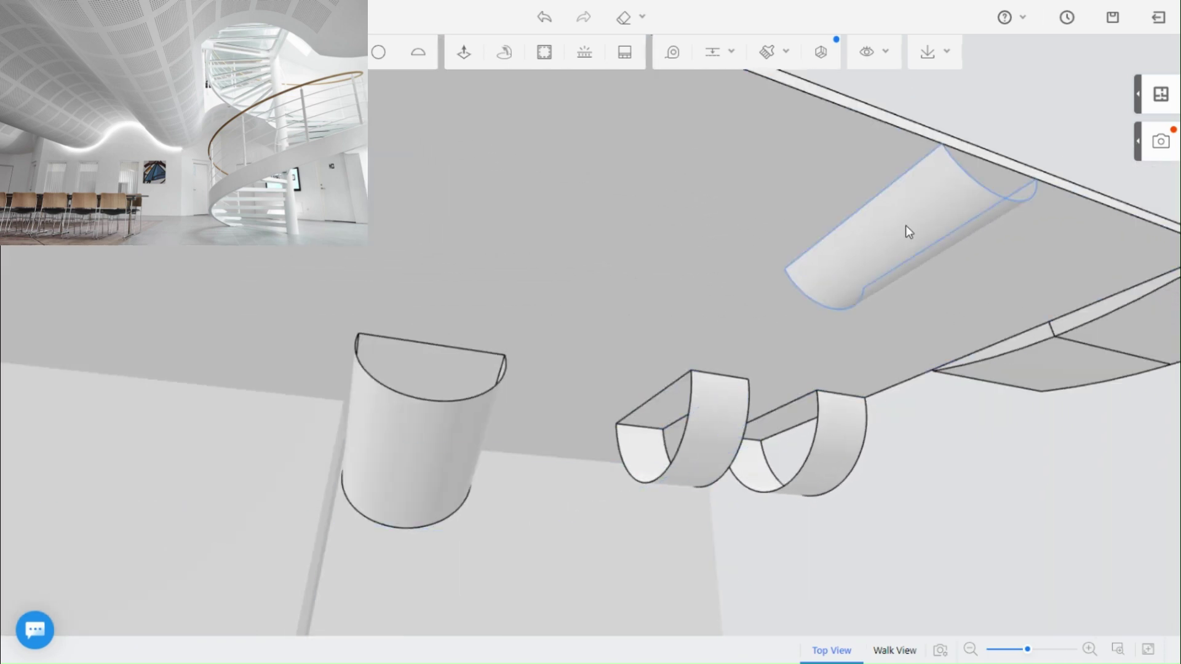
middle_click_drag(909, 231, 708, 456)
left_click(724, 450)
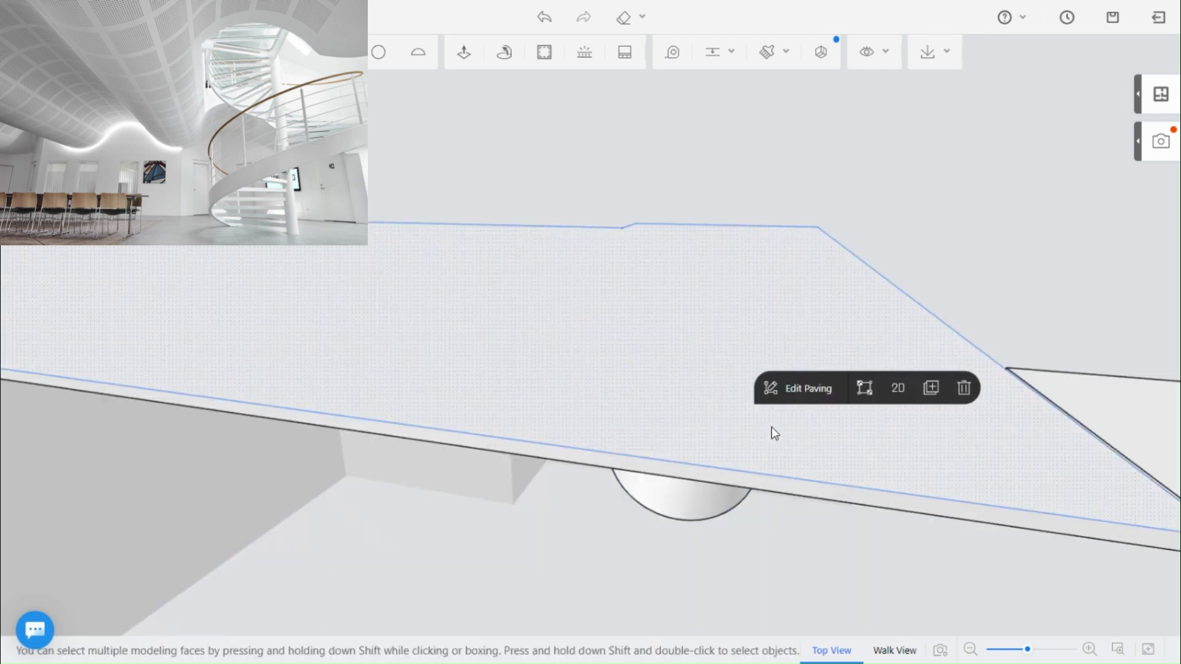
left_click(964, 388)
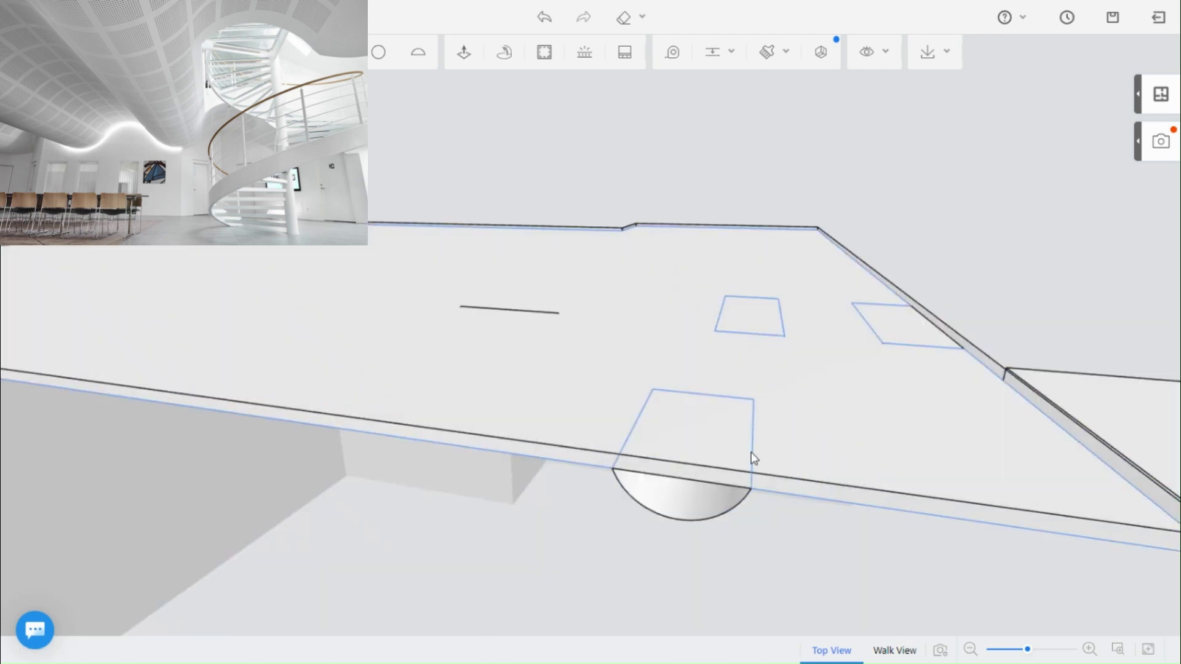
left_click(833, 416)
left_click(1074, 354)
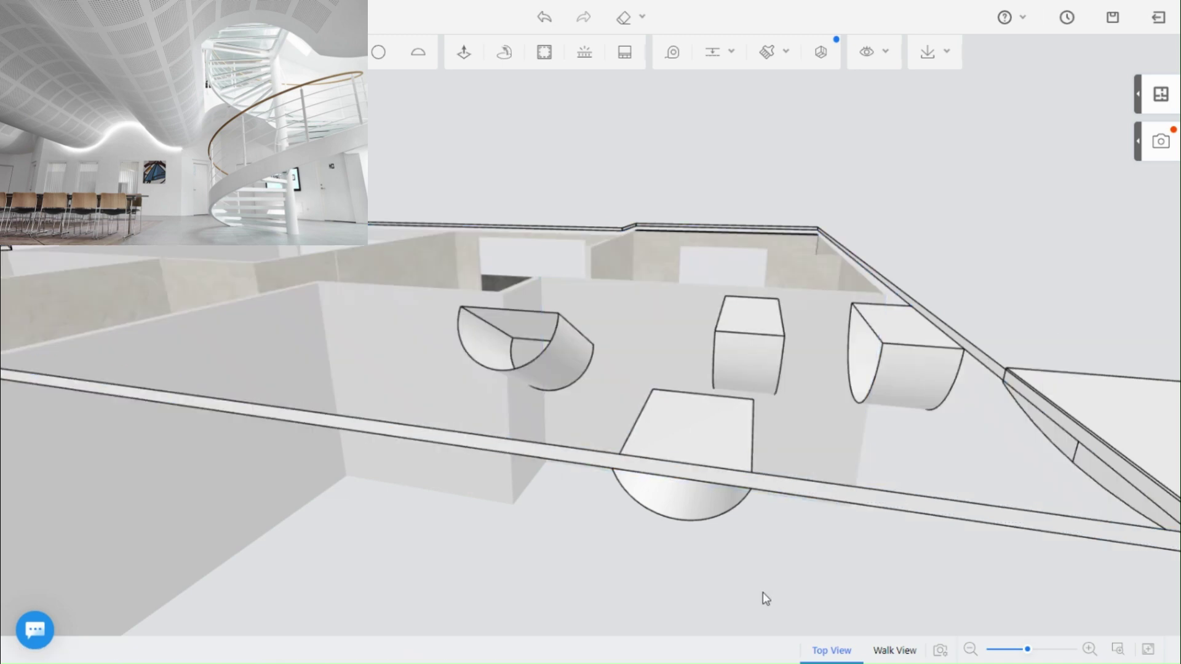
- Push/pull the flat top face of the front half-cylinder downward about 0.405 to form a block with a concave top
left_click(464, 53)
left_click(699, 425)
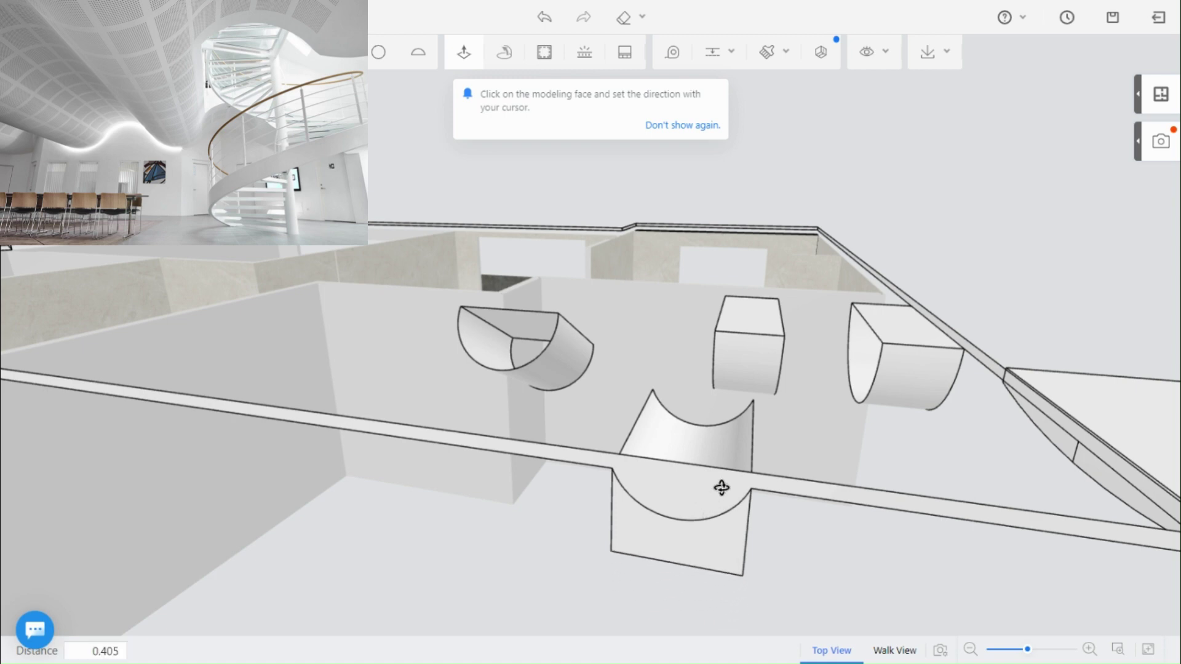
left_click(722, 488)
- Delete the slab's thin front side face that crosses the concave block
middle_click_drag(722, 488, 362, 454)
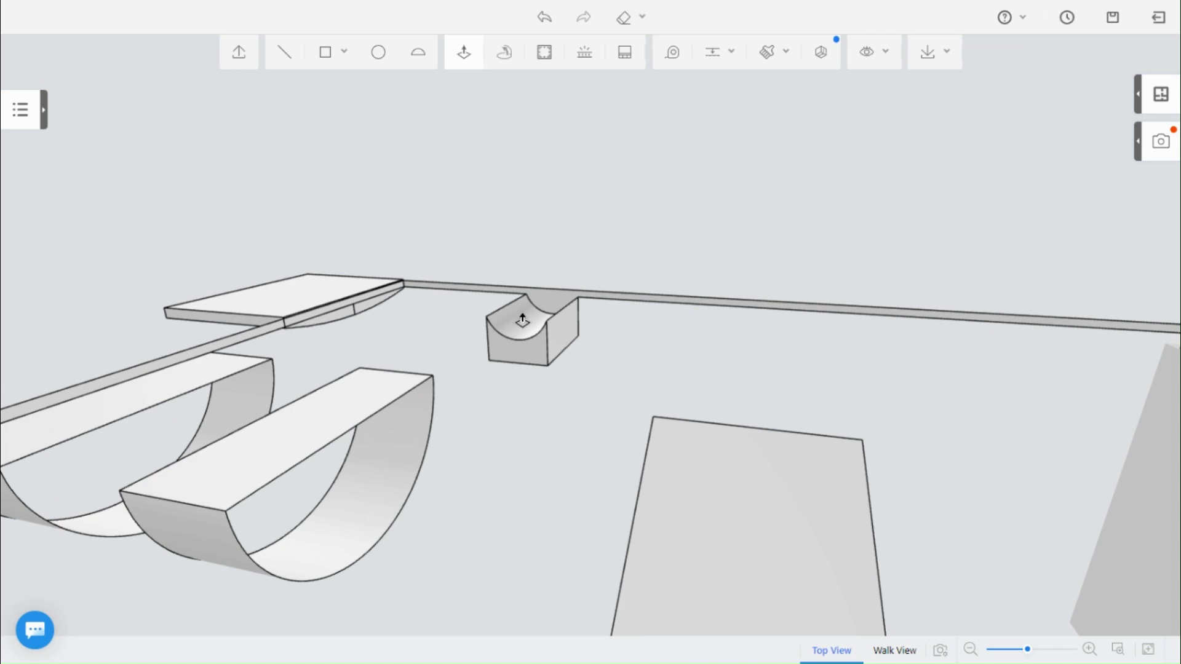
middle_click_drag(413, 349, 886, 337)
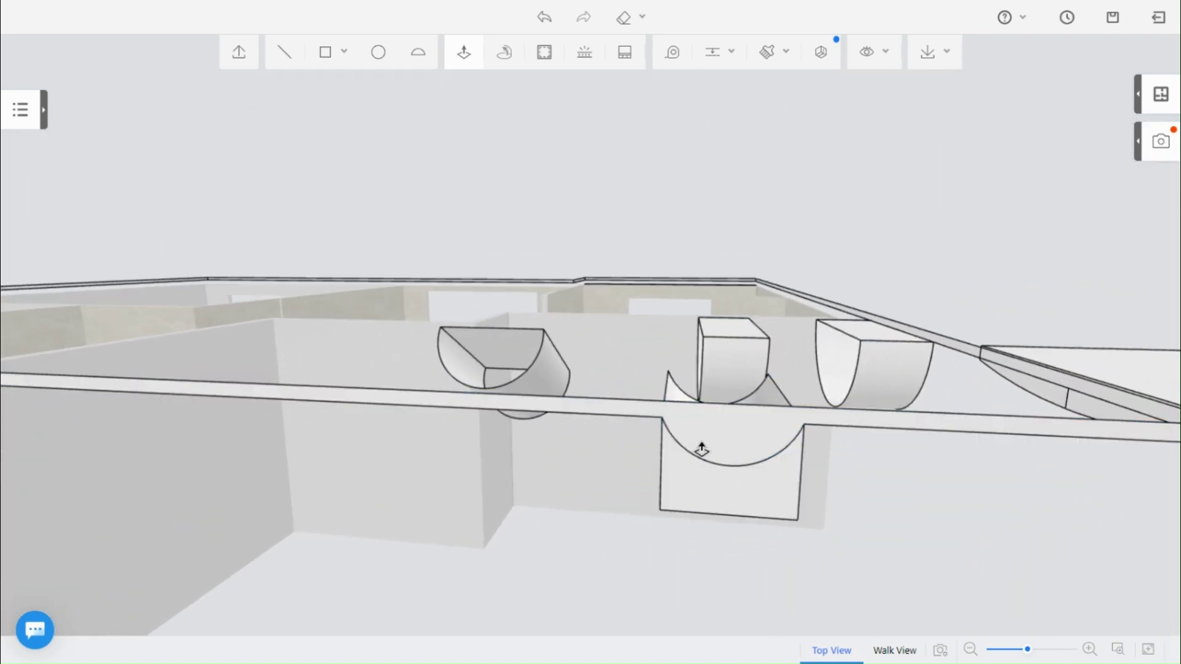
left_click(747, 432)
left_click(963, 382)
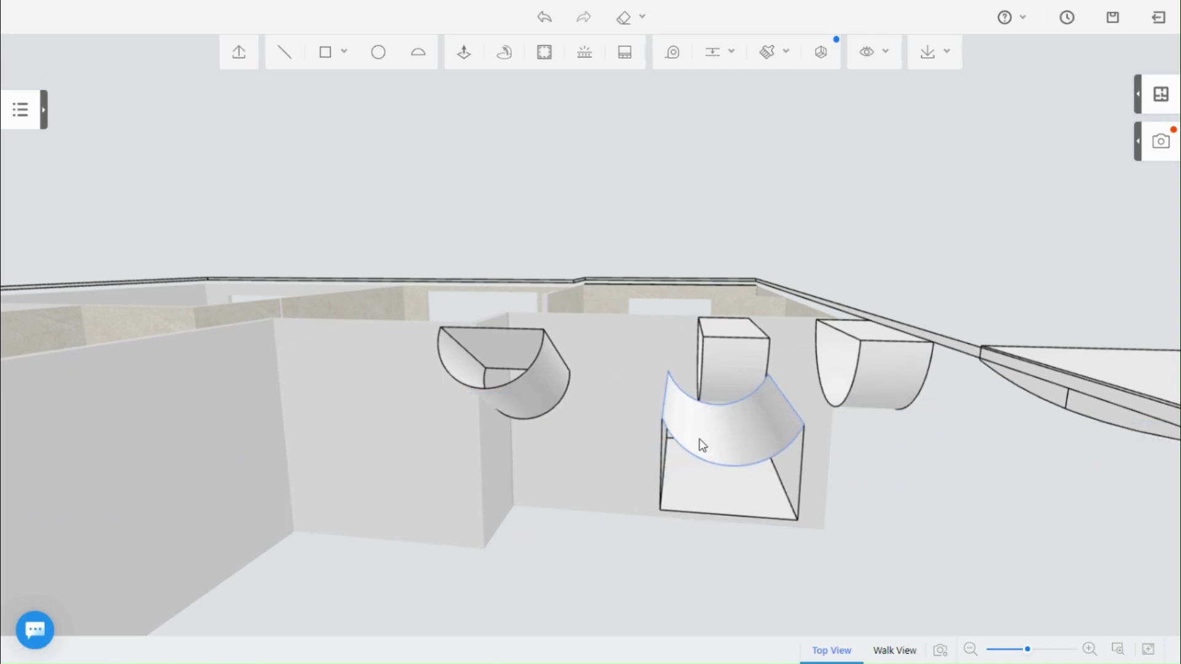
- Push/pull the concave block's end face by about 3.8 to turn it into a long trough
middle_click_drag(752, 578, 718, 245)
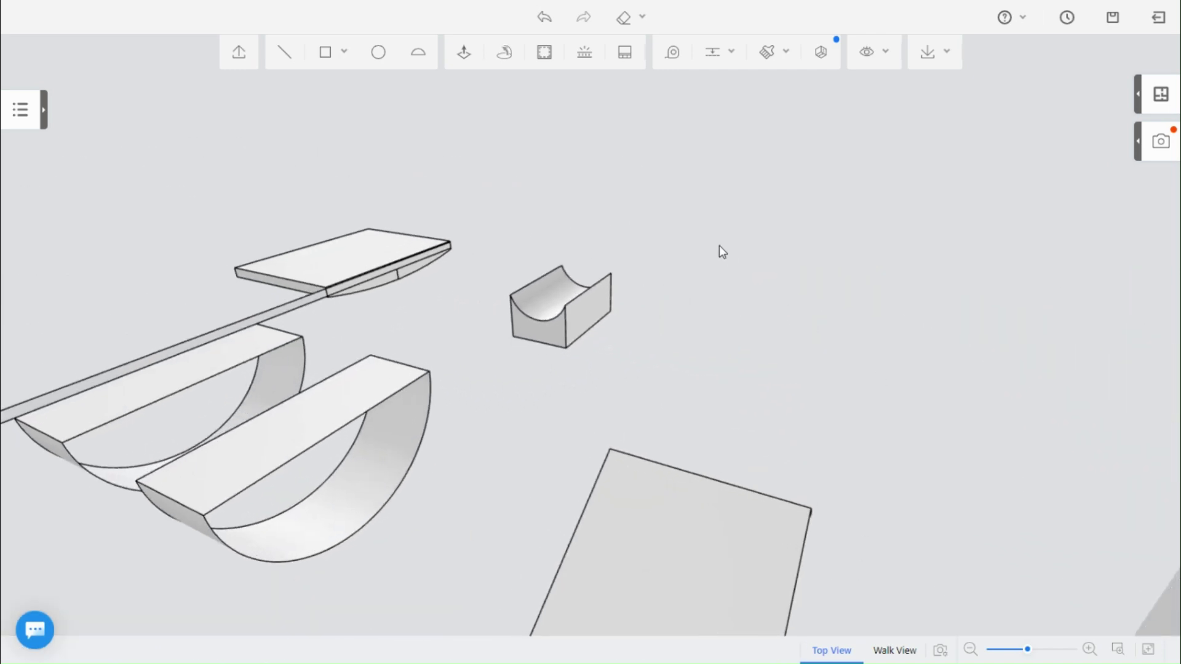
left_click(464, 54)
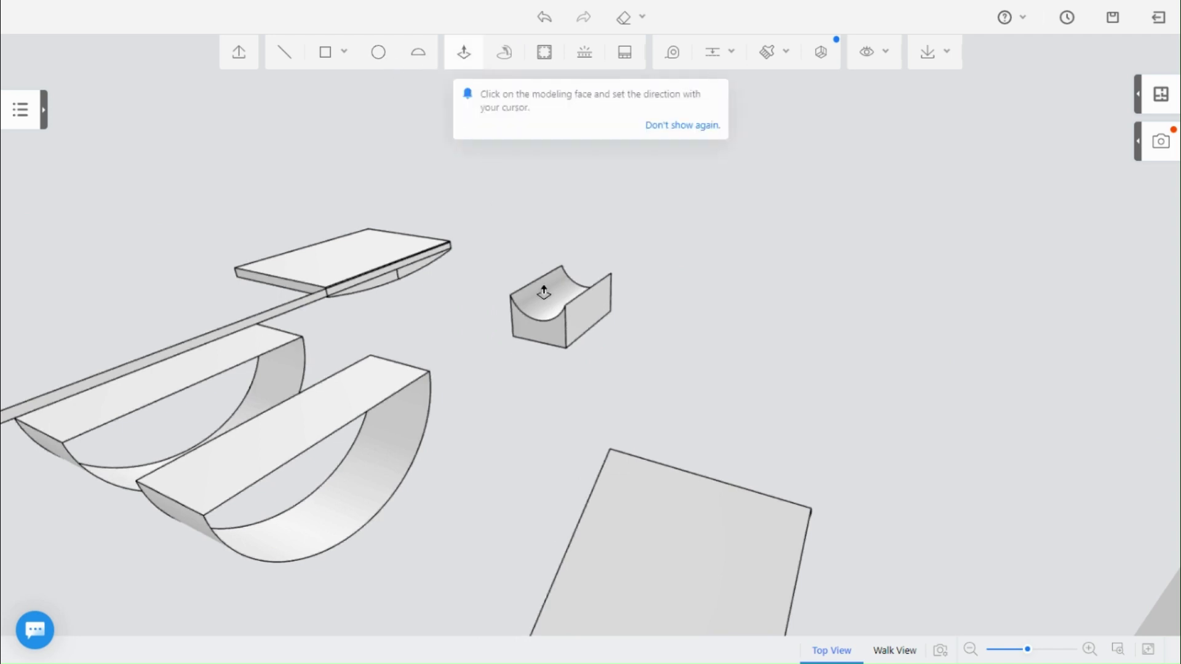
left_click(555, 331)
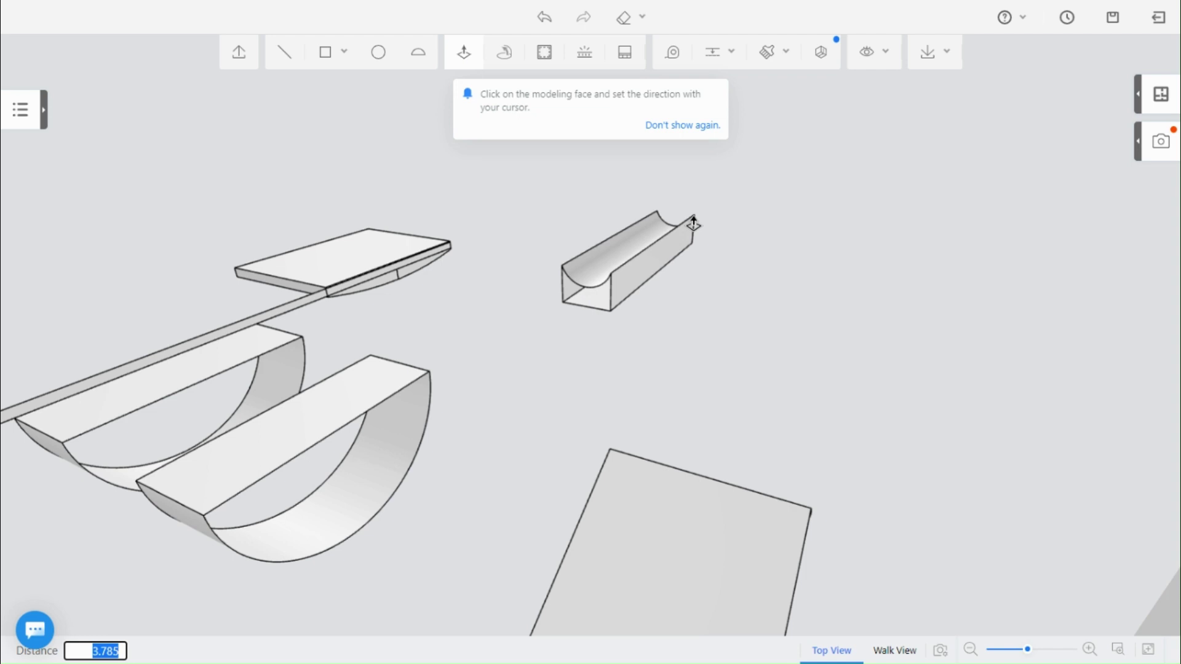
left_click(703, 240)
- Draw an upward-bulging vertical arc on the top edge of the protruding wall, starting at its outer corner
left_click_drag(898, 338, 458, 391)
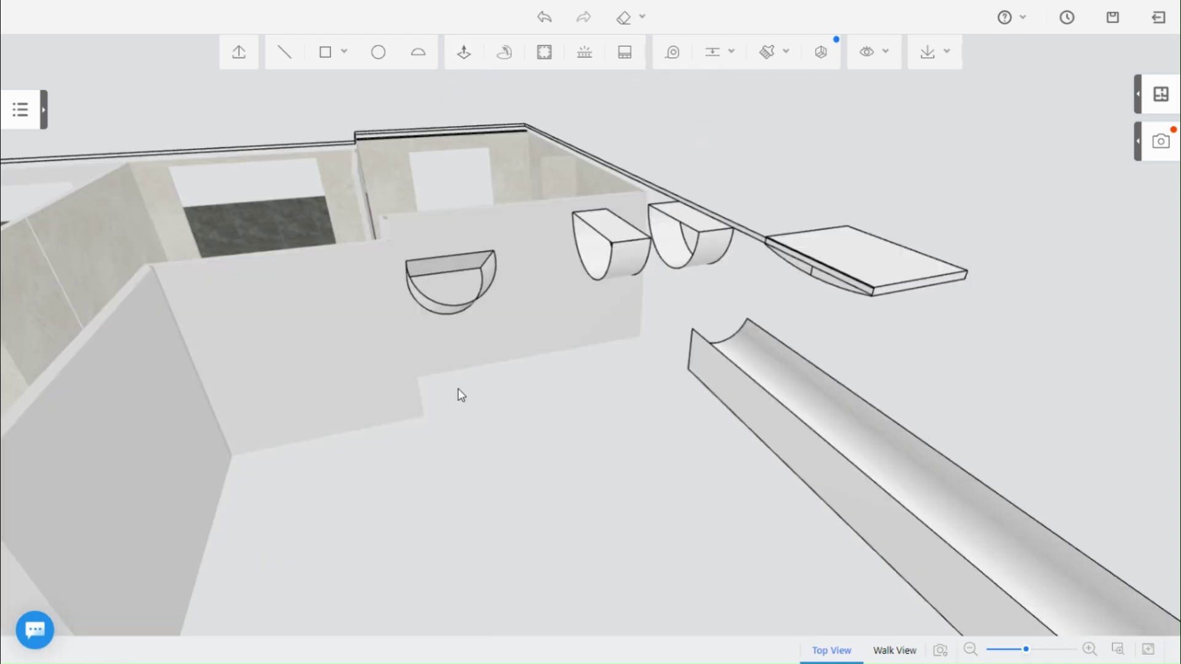
right_click_drag(330, 288, 408, 271)
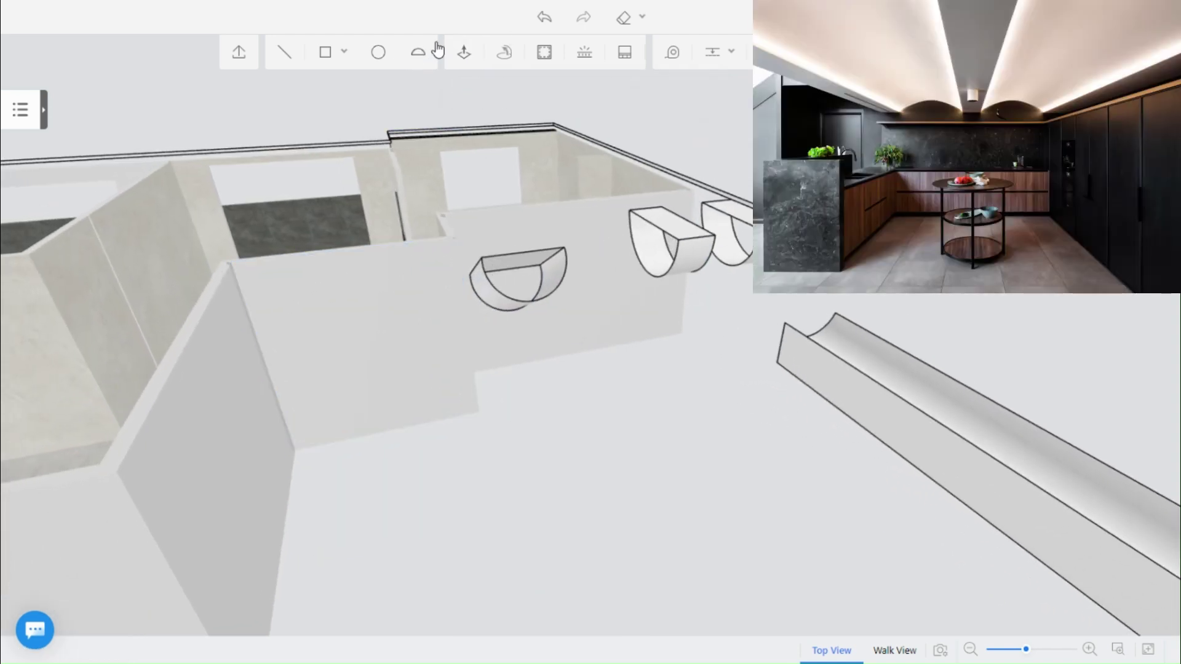
left_click(417, 53)
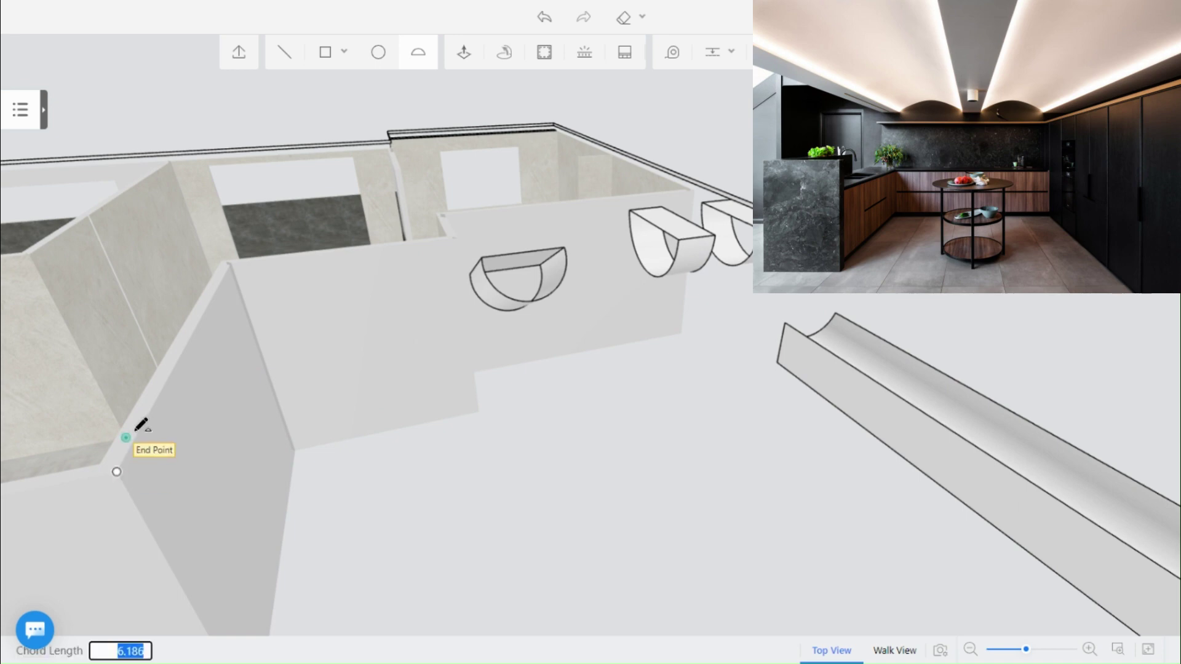
left_click(174, 366)
left_click(112, 219)
key("Escape")
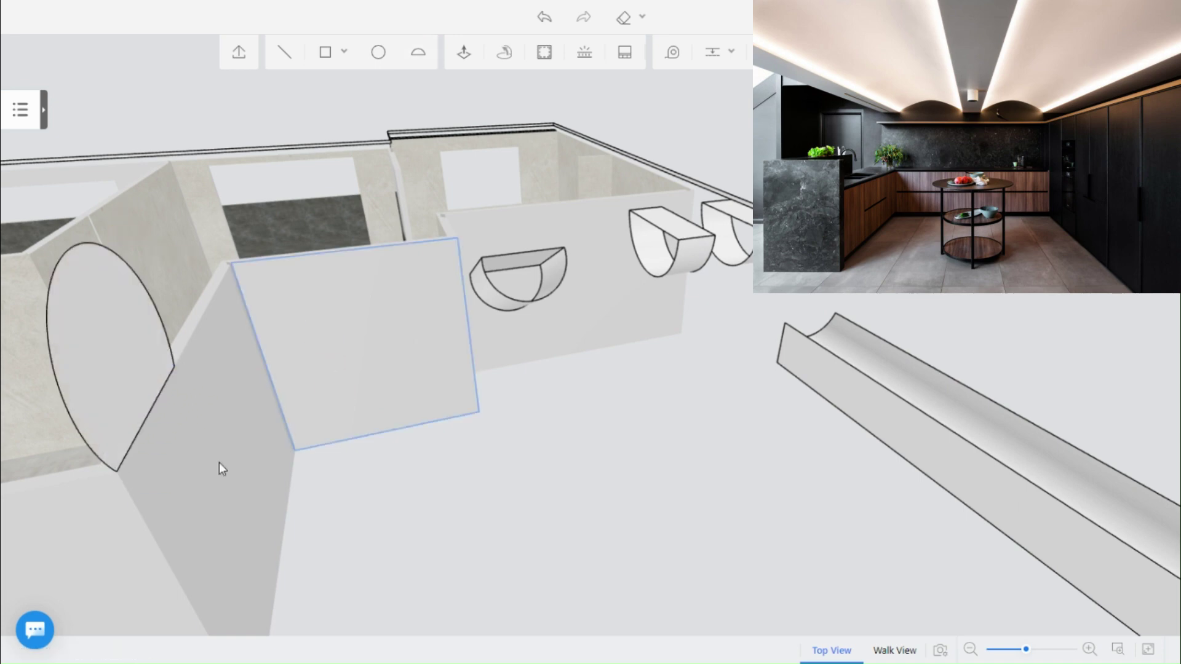
- Push/pull the arched face on the wall outward about 2.66 to form a solid barrel shape
left_click_drag(219, 466, 234, 469)
middle_click_drag(234, 469, 369, 190)
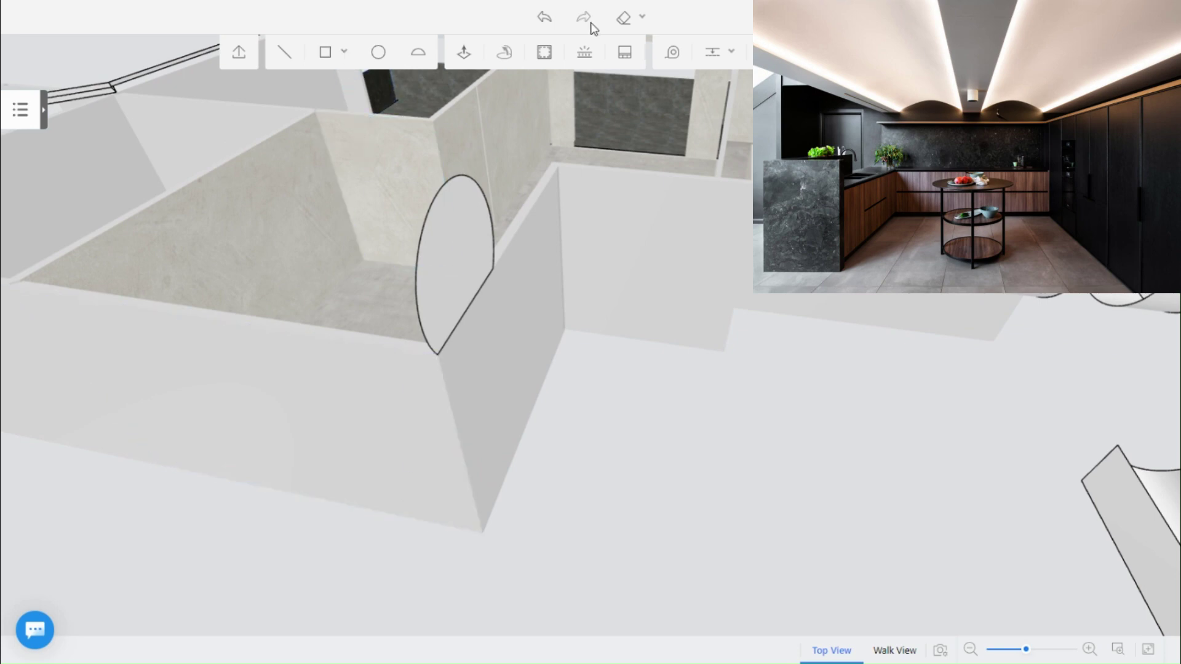
left_click(464, 52)
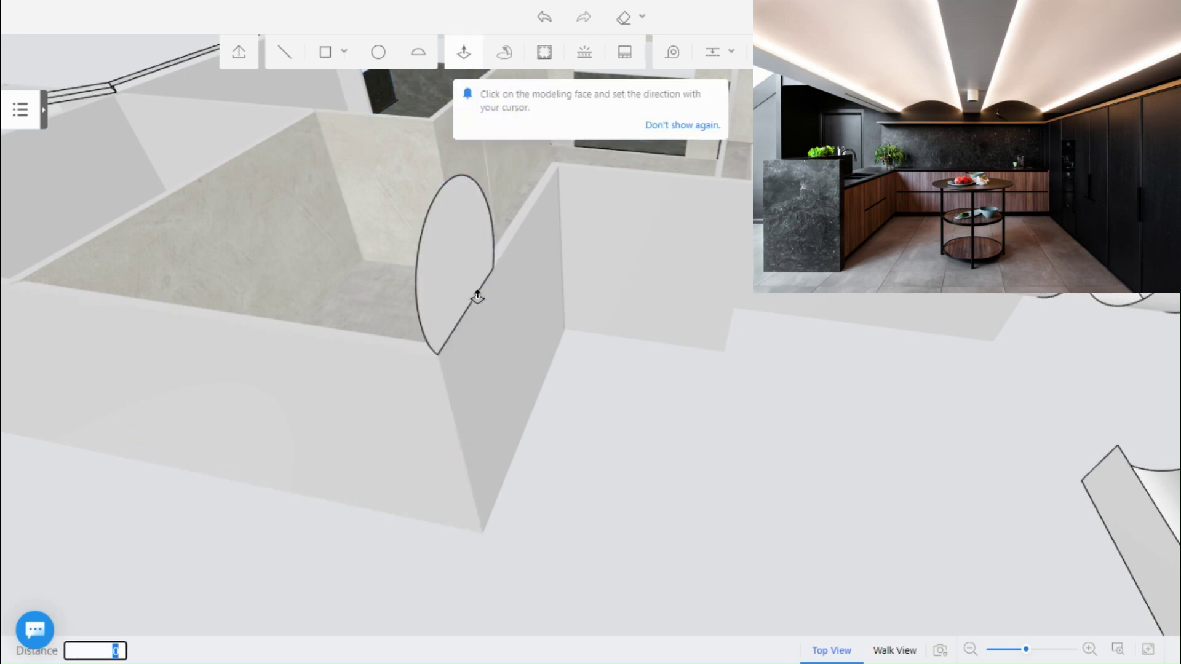
left_click(477, 297)
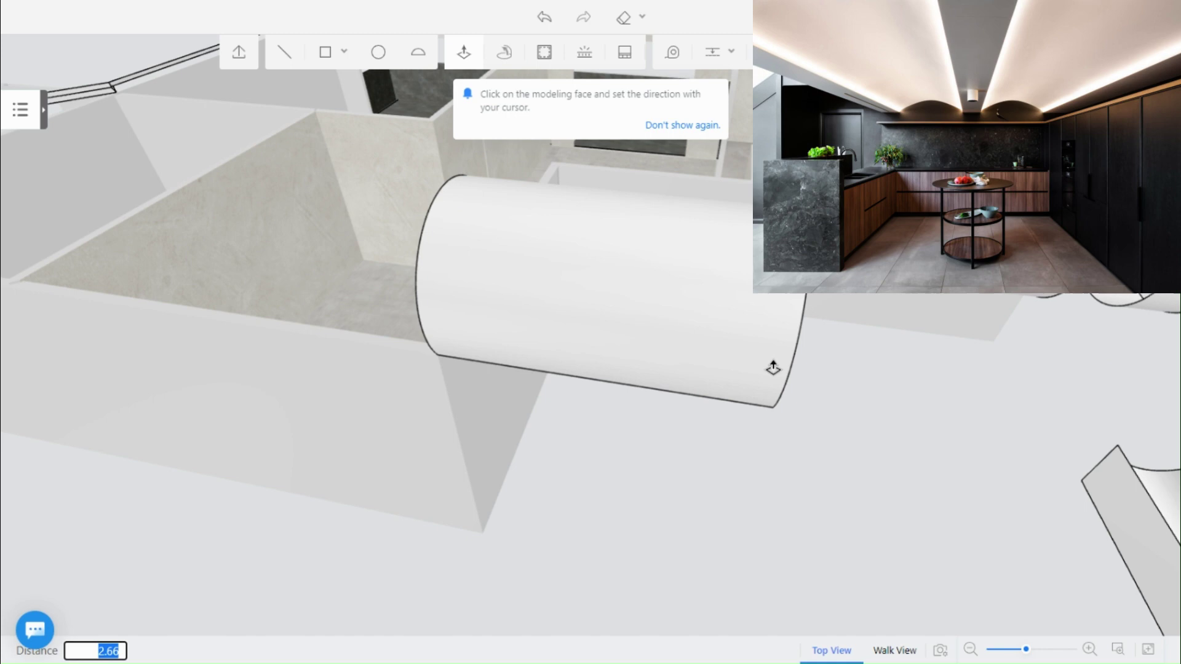
middle_click_drag(925, 509, 691, 523)
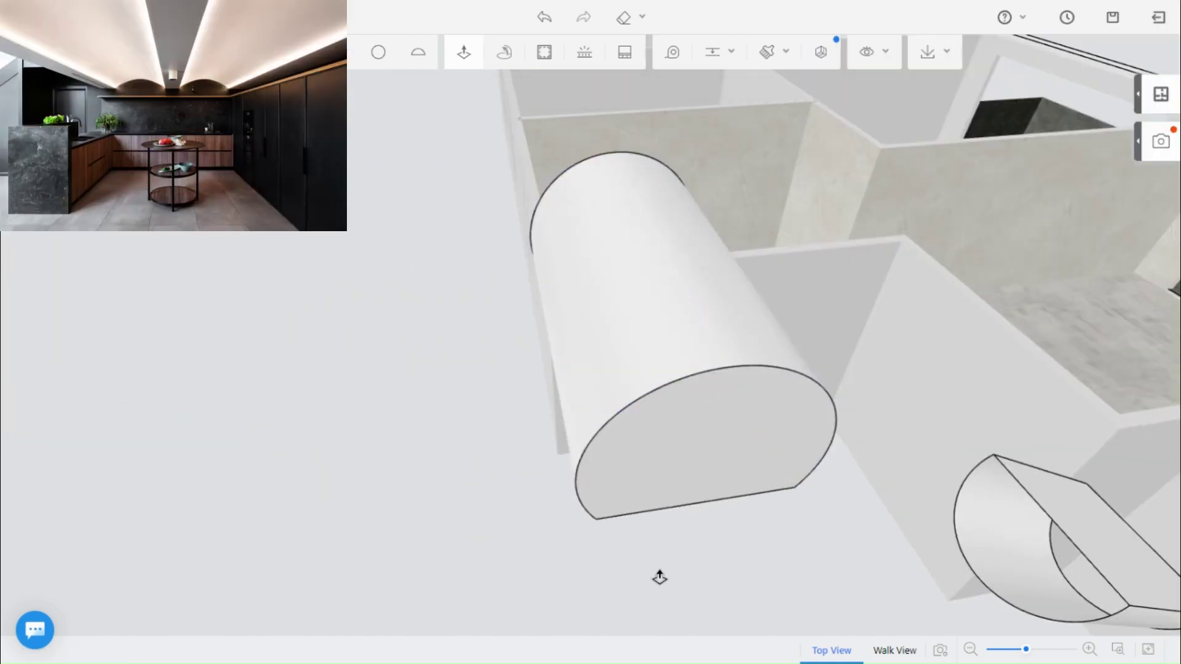
key("Escape")
- Delete the barrel shape's flat bottom face and both end faces so that only the curved vault surface is left
middle_click_drag(729, 599, 658, 525)
left_click(658, 361)
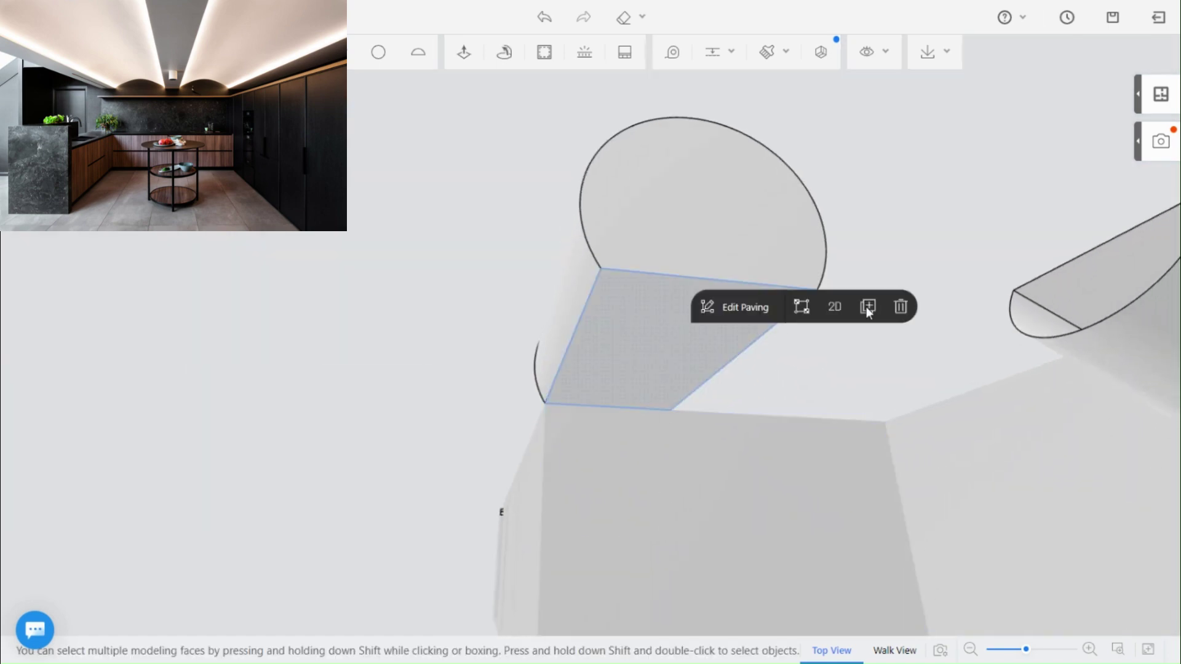
left_click(901, 307)
left_click(705, 223)
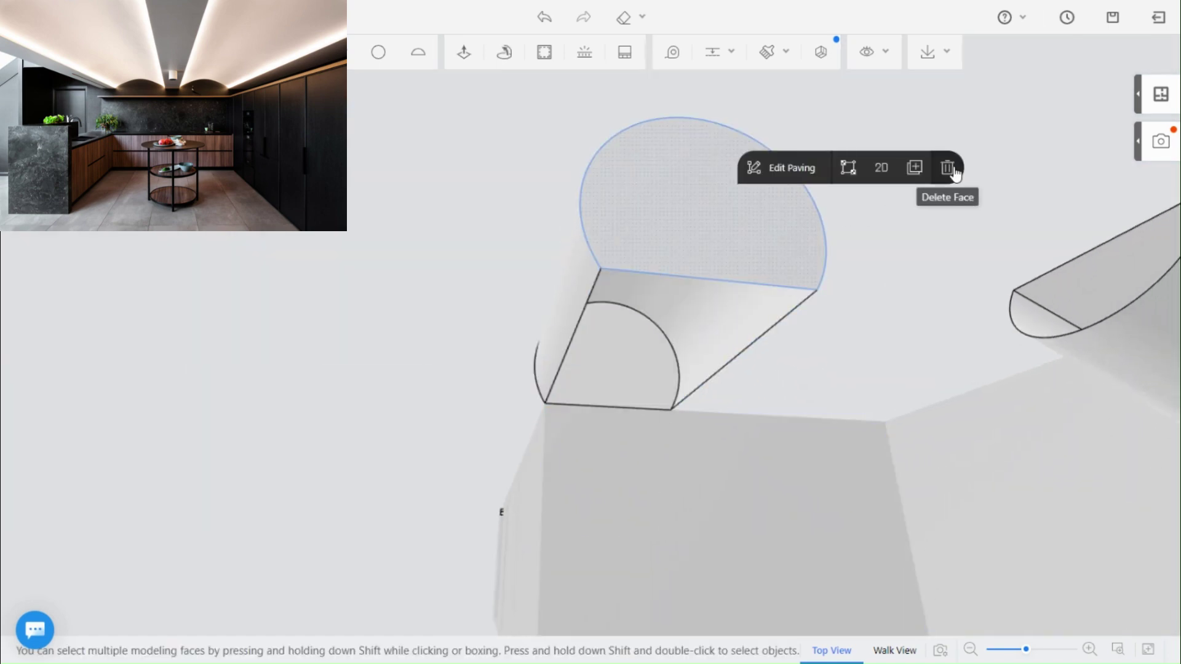
left_click(948, 169)
left_click(670, 393)
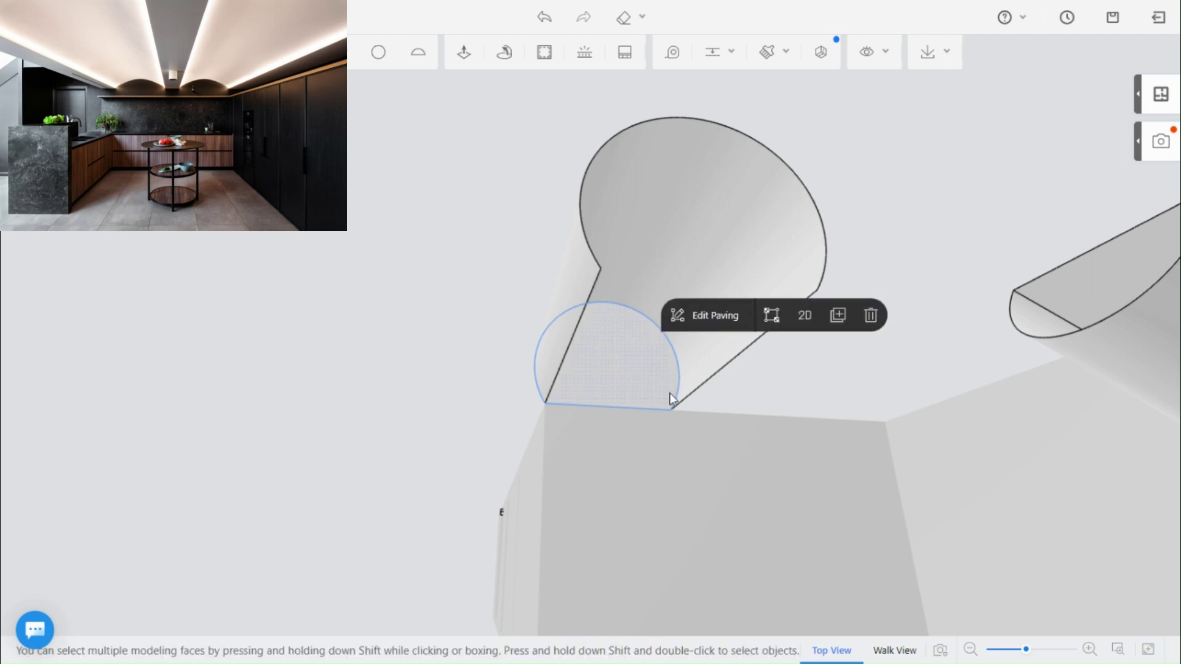
left_click(858, 321)
- Draw an upward-bulging vertical arc spanning the room's outer wall along its top edge from corner to corner
left_click_drag(883, 308, 838, 327)
scroll(719, 350, "up", 3)
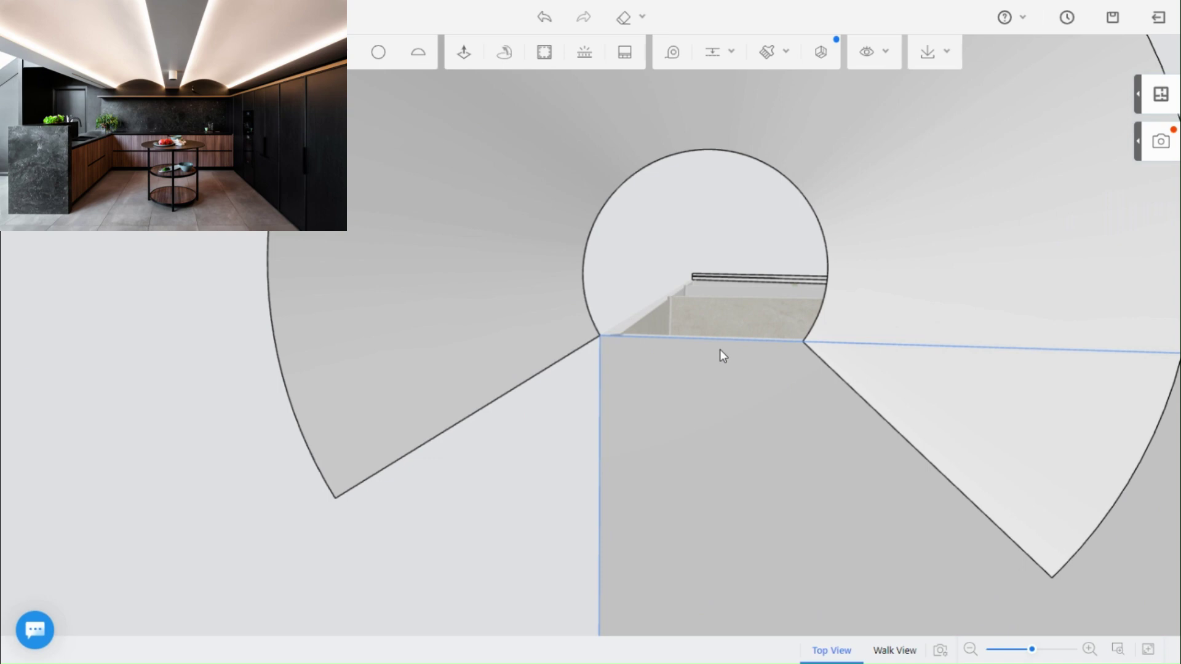
left_click_drag(878, 213, 722, 243)
scroll(722, 266, "down", 3)
left_click_drag(539, 444, 628, 459)
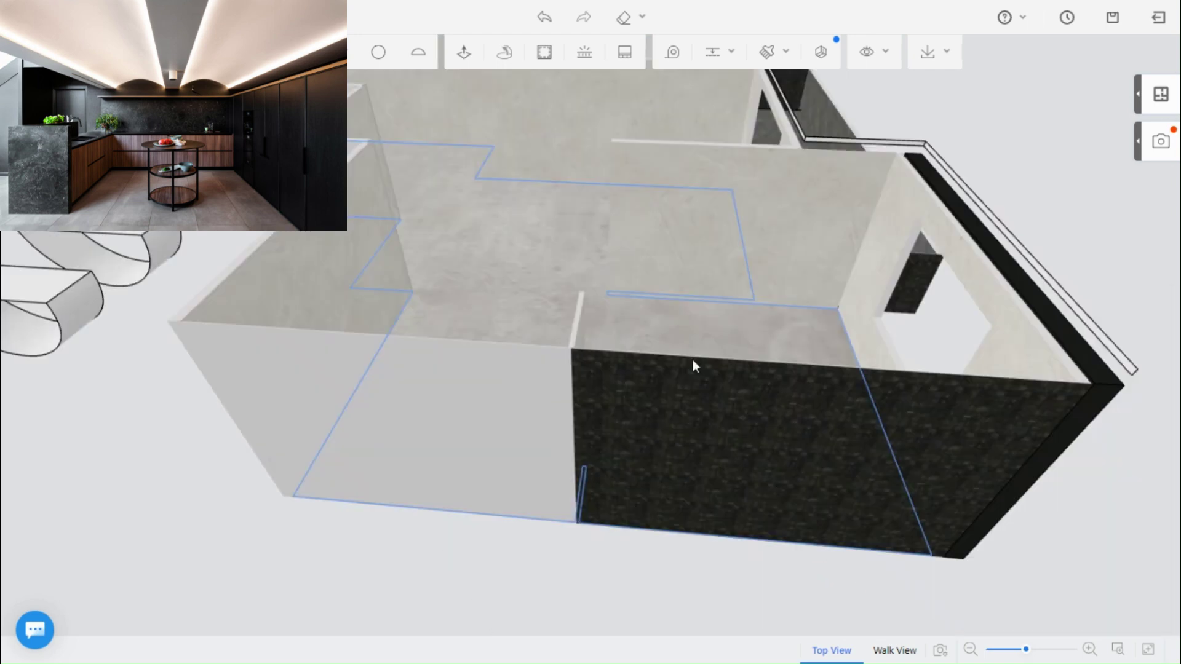
scroll(693, 360, "down", 3)
left_click_drag(564, 467, 590, 461)
left_click(343, 55)
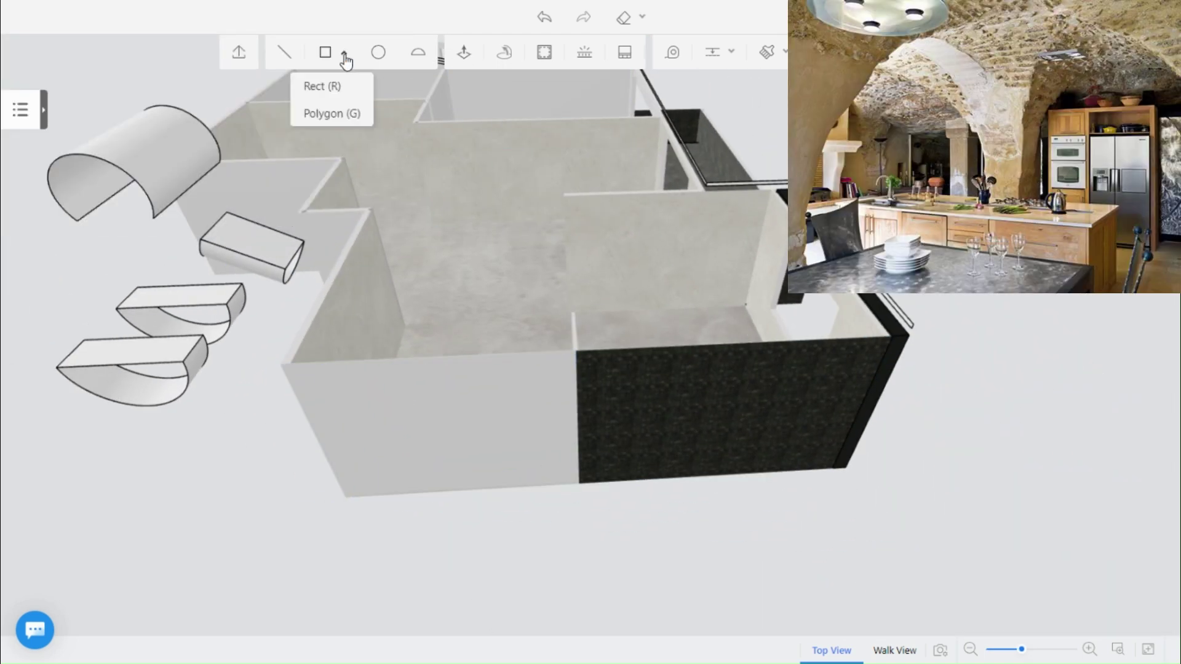
left_click(417, 55)
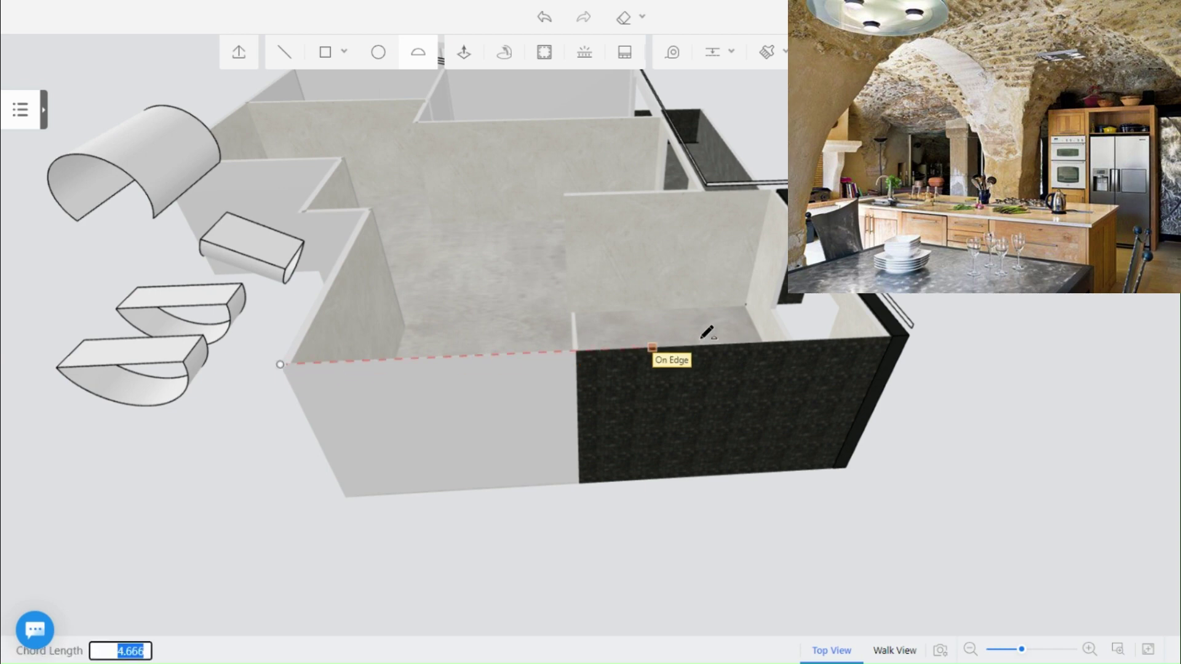
left_click(914, 336)
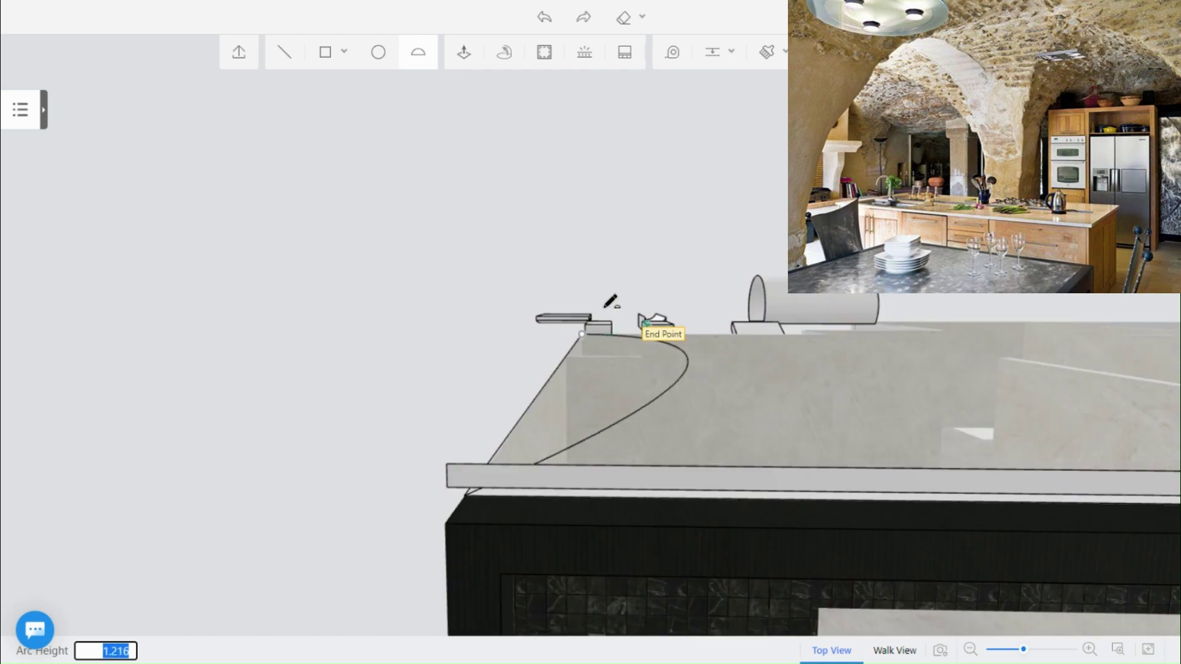
left_click(563, 301)
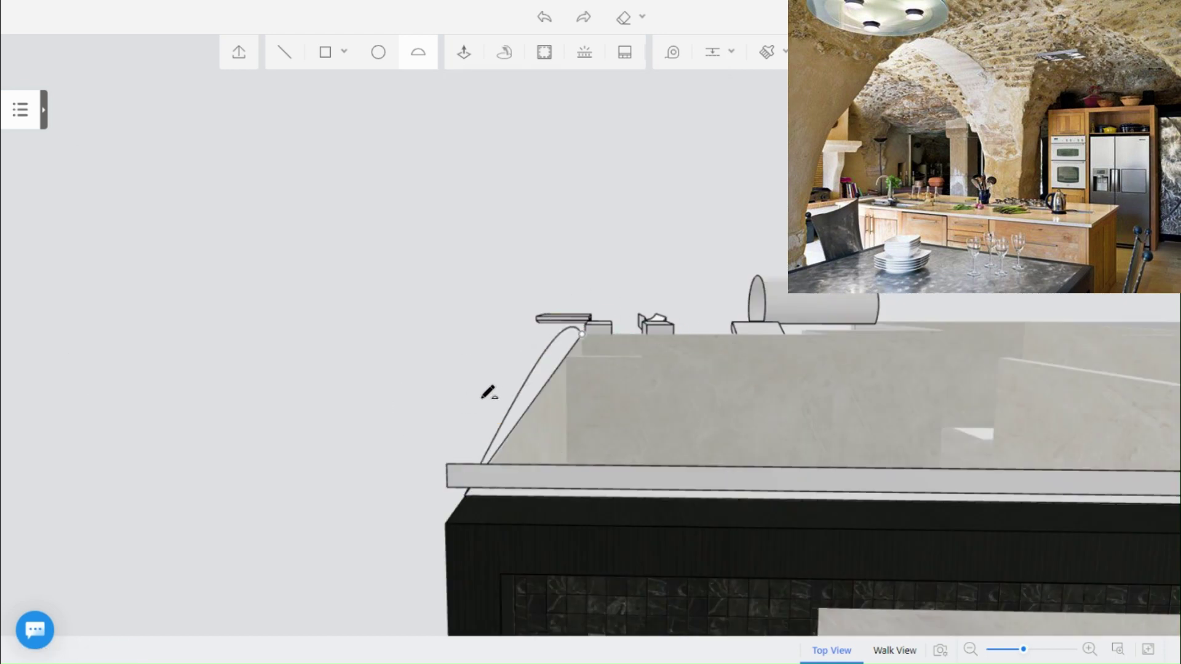
- Finish the upright arc on the outer wall's top edge and push/pull its face about 4.62 across the room
left_click(563, 319)
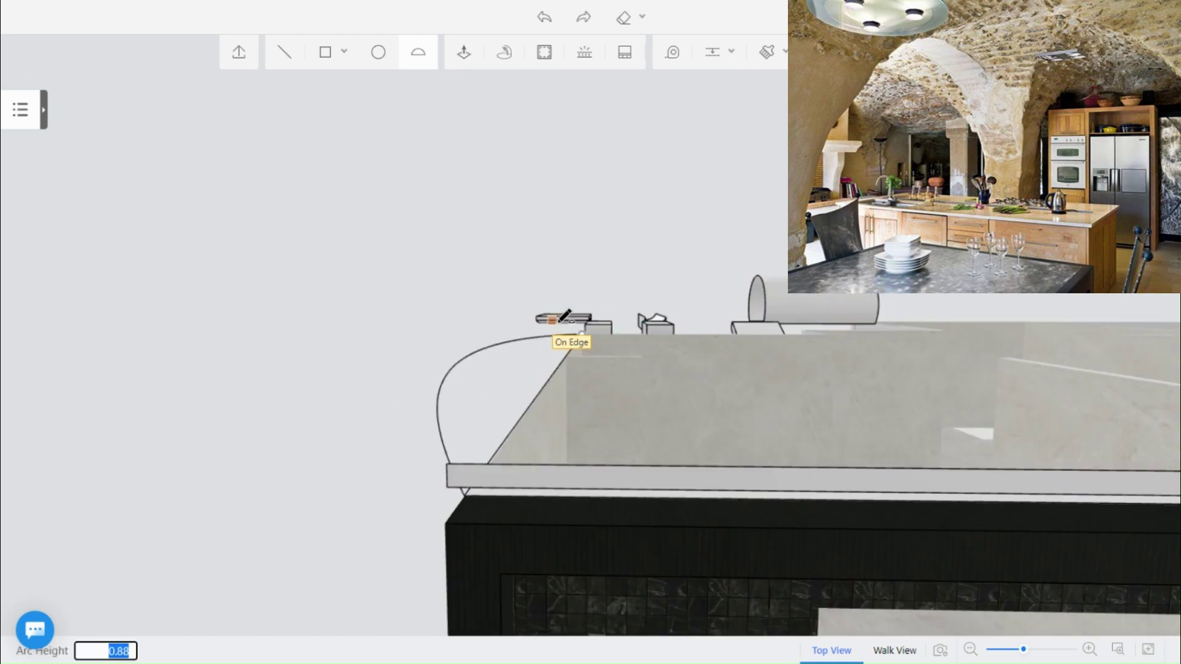
left_click(580, 289)
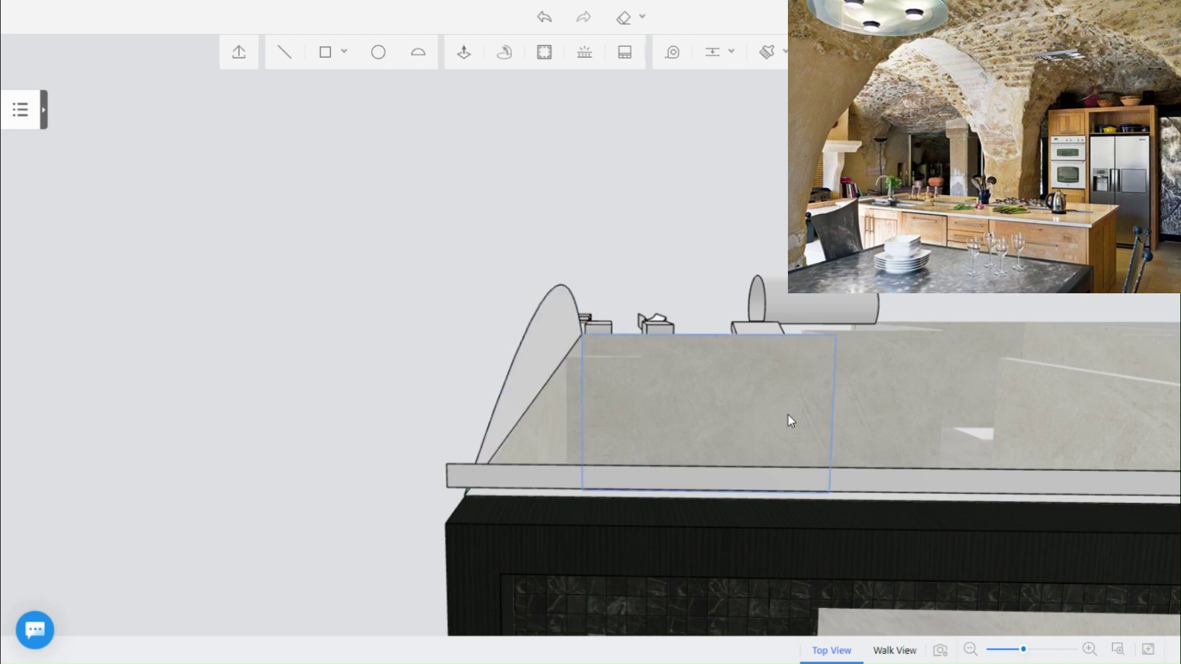
left_click_drag(788, 415, 681, 390)
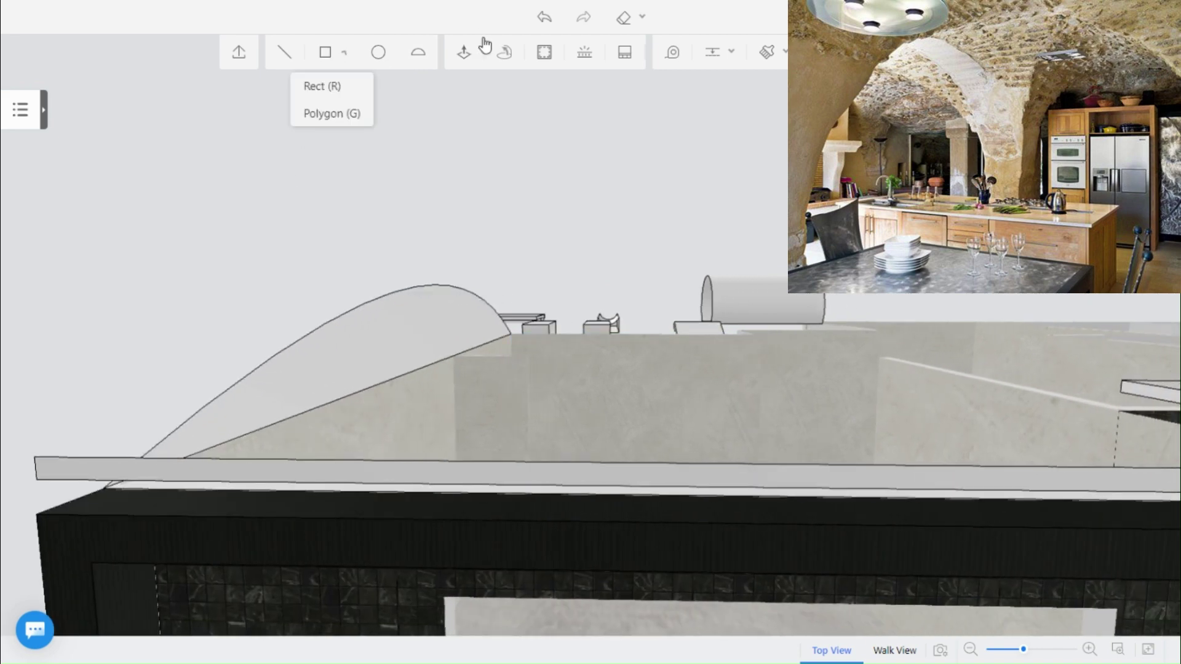
left_click(464, 52)
left_click(416, 360)
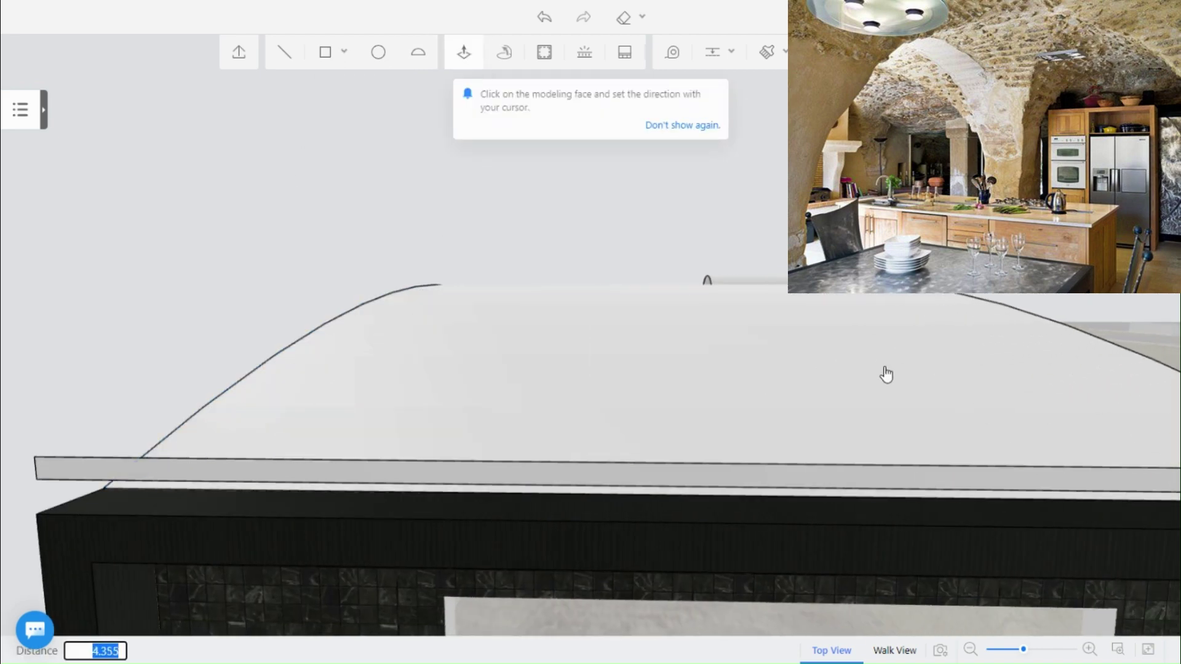
middle_click_drag(885, 374, 521, 386)
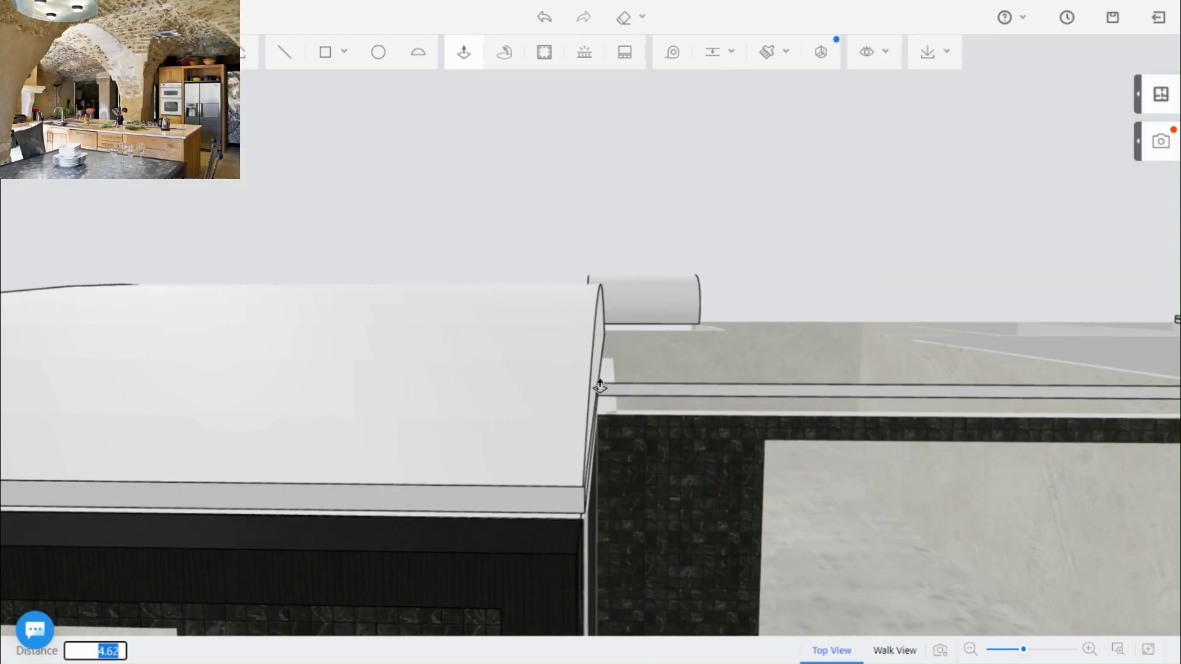
left_click(600, 386)
- Delete the new vault's flat underside face from inside the room
scroll(363, 585, "up", 3)
right_click_drag(363, 584, 600, 69)
scroll(462, 522, "up", 1)
right_click_drag(462, 521, 546, 525)
scroll(547, 525, "up", 3)
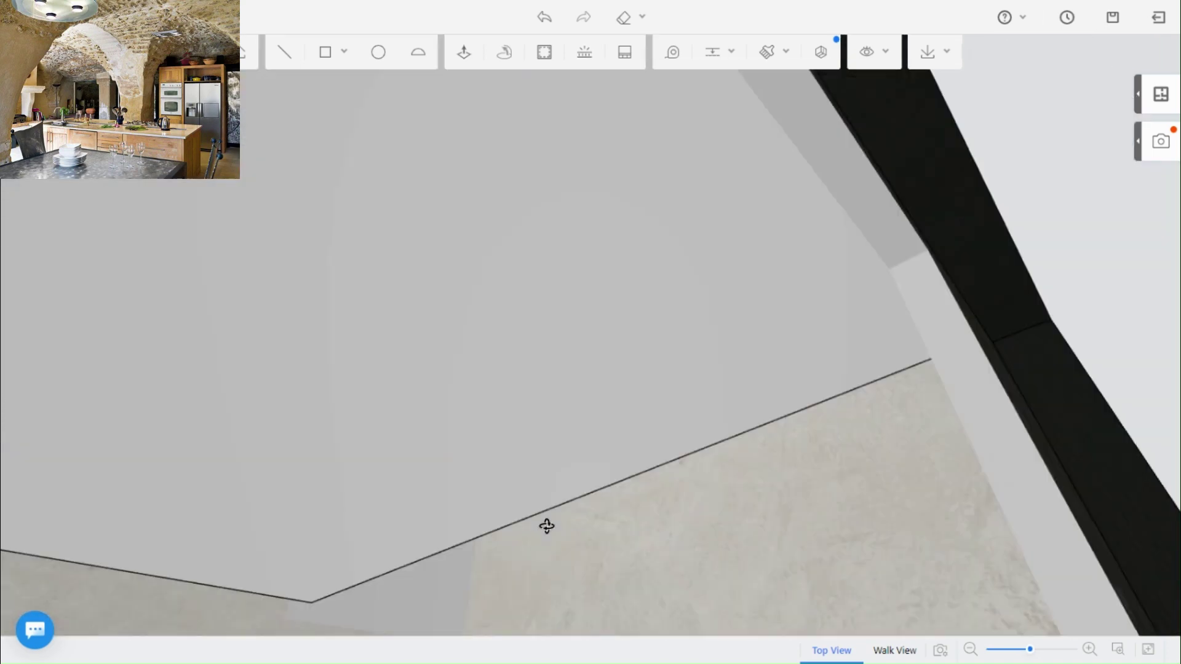
left_click(526, 541)
scroll(514, 548, "up", 1)
left_click(572, 303)
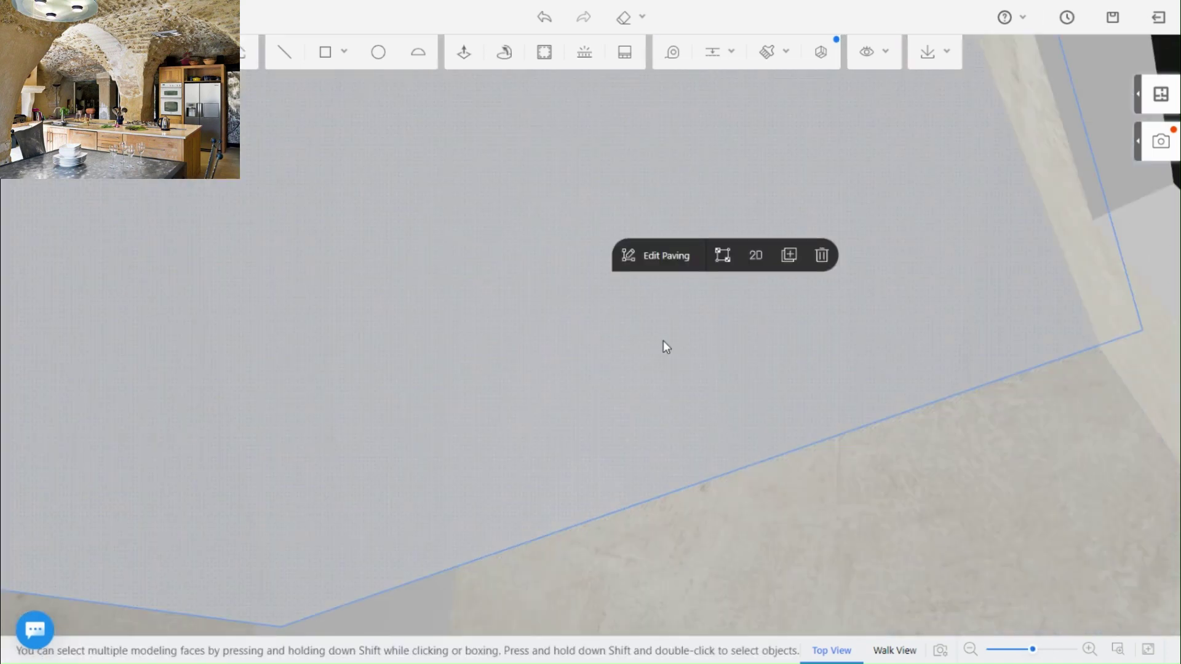
left_click(823, 256)
- Delete both arched end faces of the vault so that its ends are open
left_click_drag(585, 444, 935, 463)
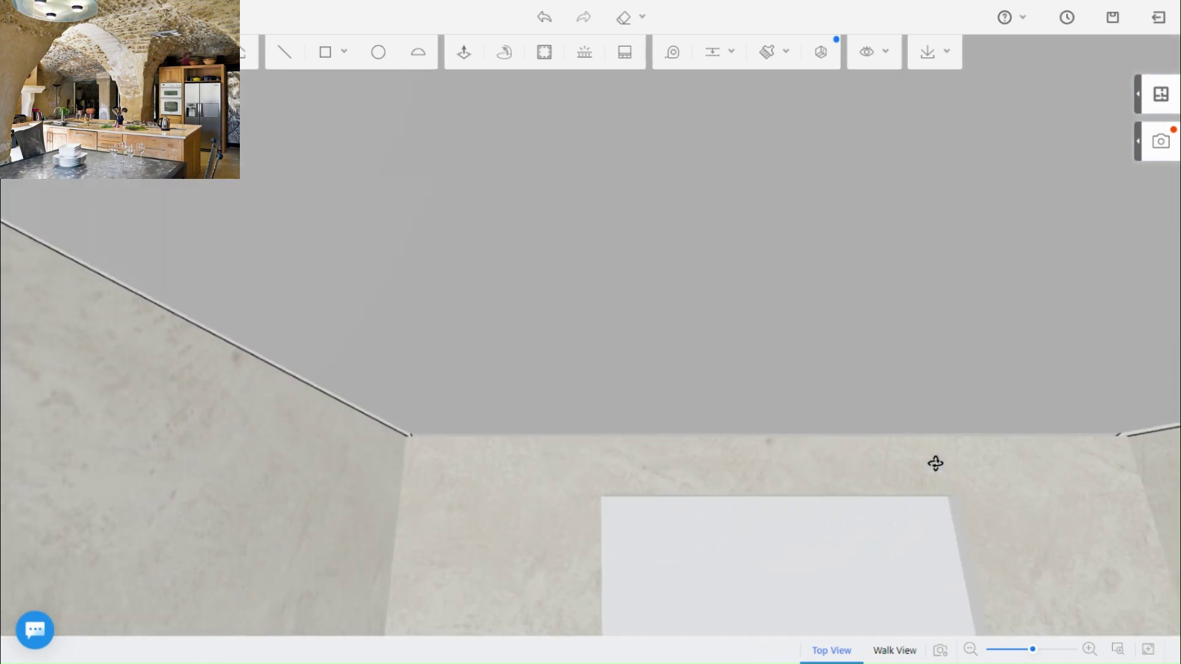
left_click(746, 332)
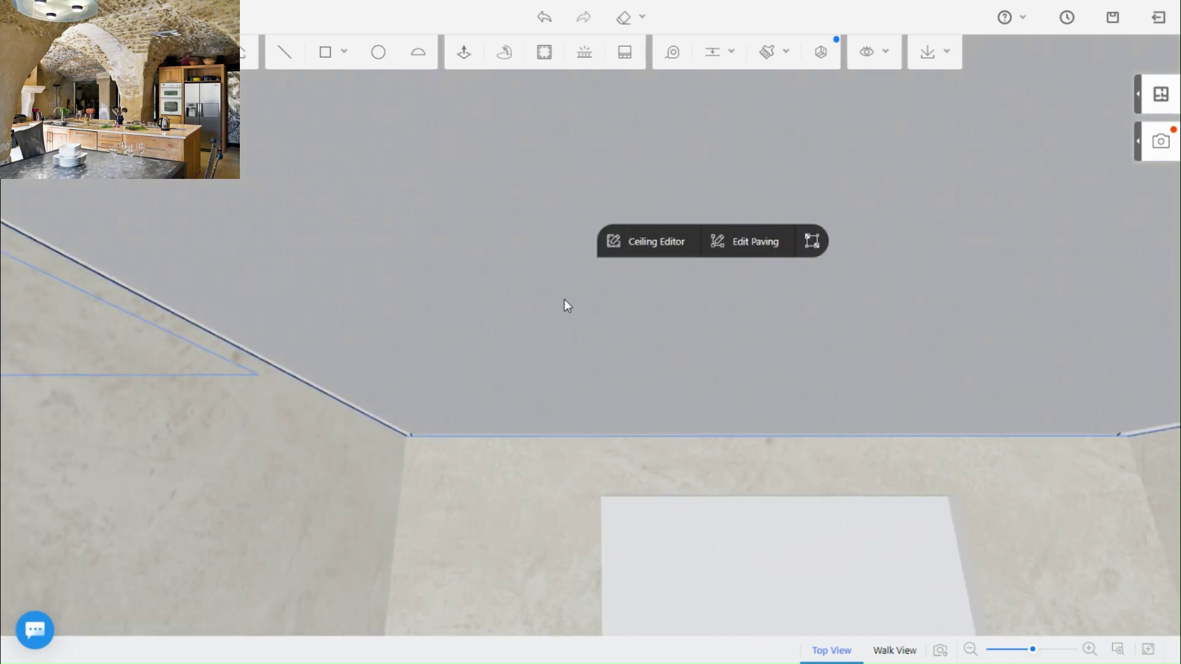
scroll(567, 306, "down", 2)
scroll(599, 414, "down", 2)
left_click_drag(436, 401, 415, 423)
left_click_drag(507, 437, 231, 507)
left_click(541, 316)
left_click(209, 362)
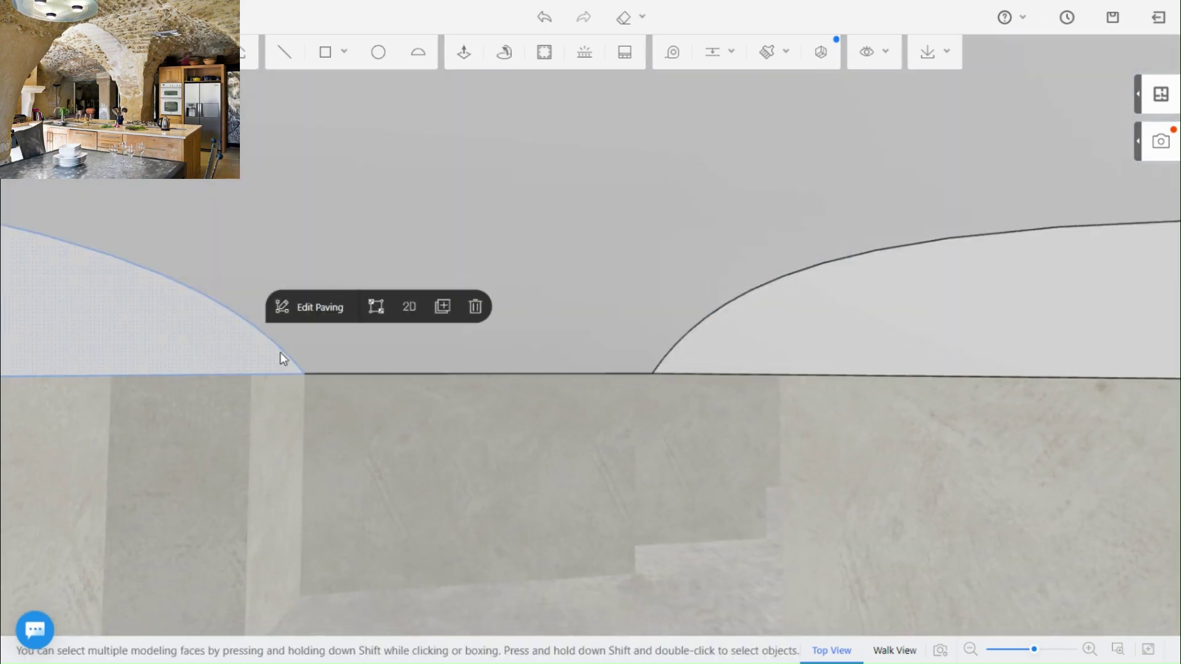
left_click(474, 305)
left_click(1034, 340)
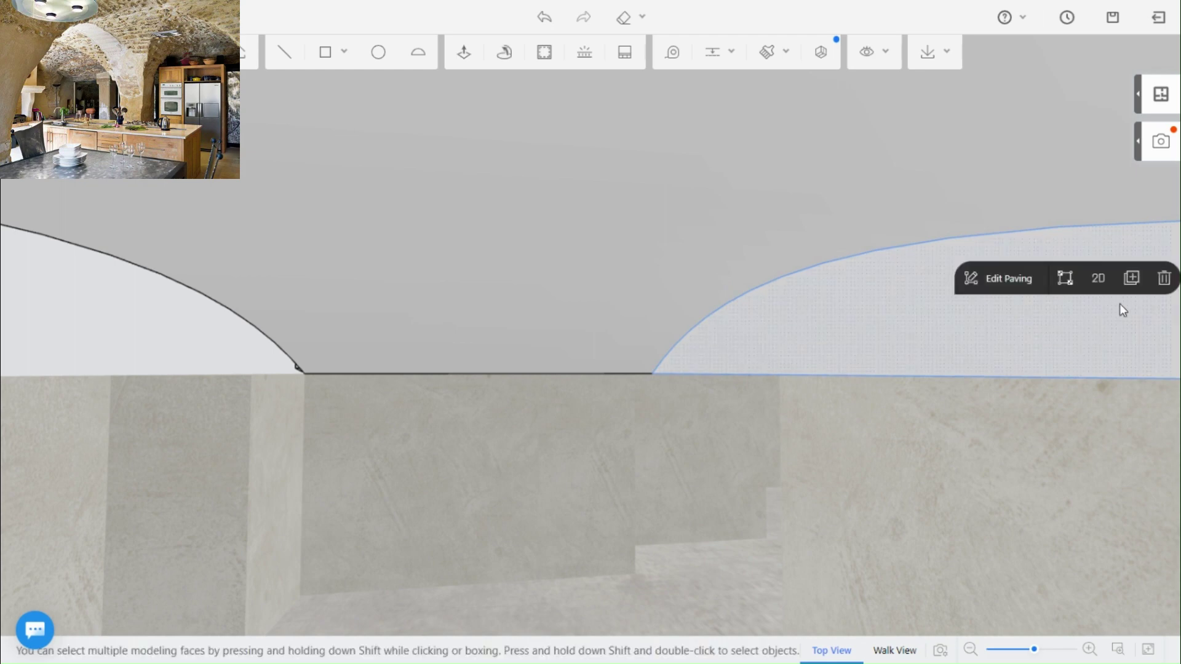
left_click(1163, 276)
- Examine the open-ended vault over the room from inside and outside the building
left_click_drag(674, 407, 895, 431)
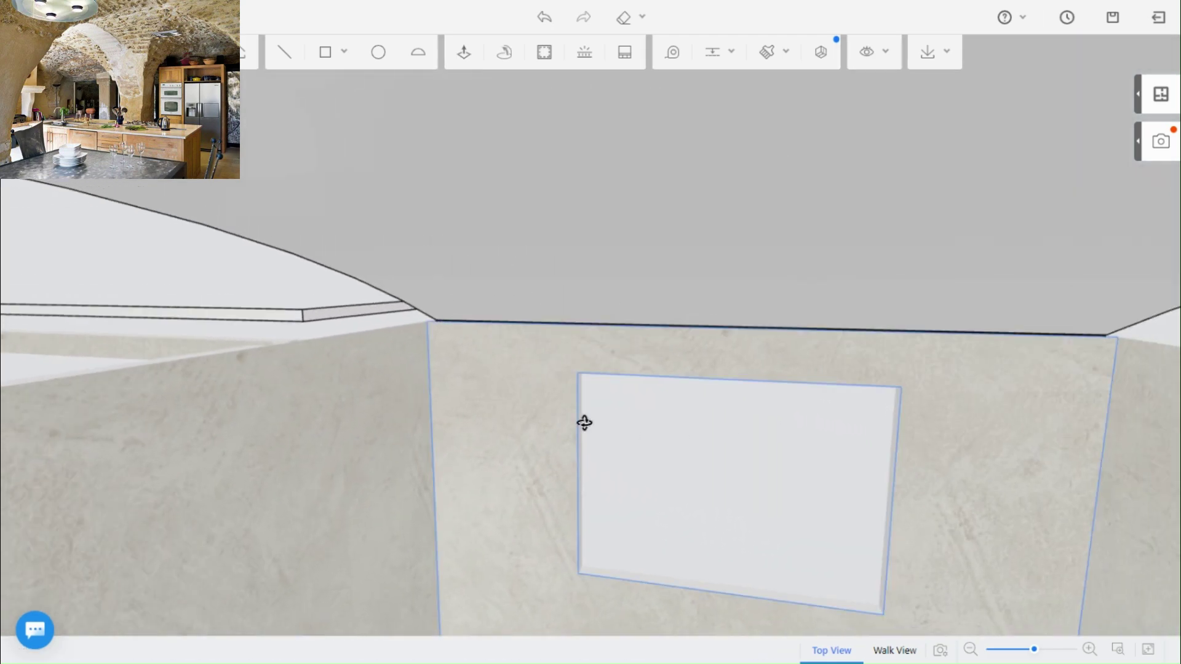
left_click_drag(585, 422, 926, 419)
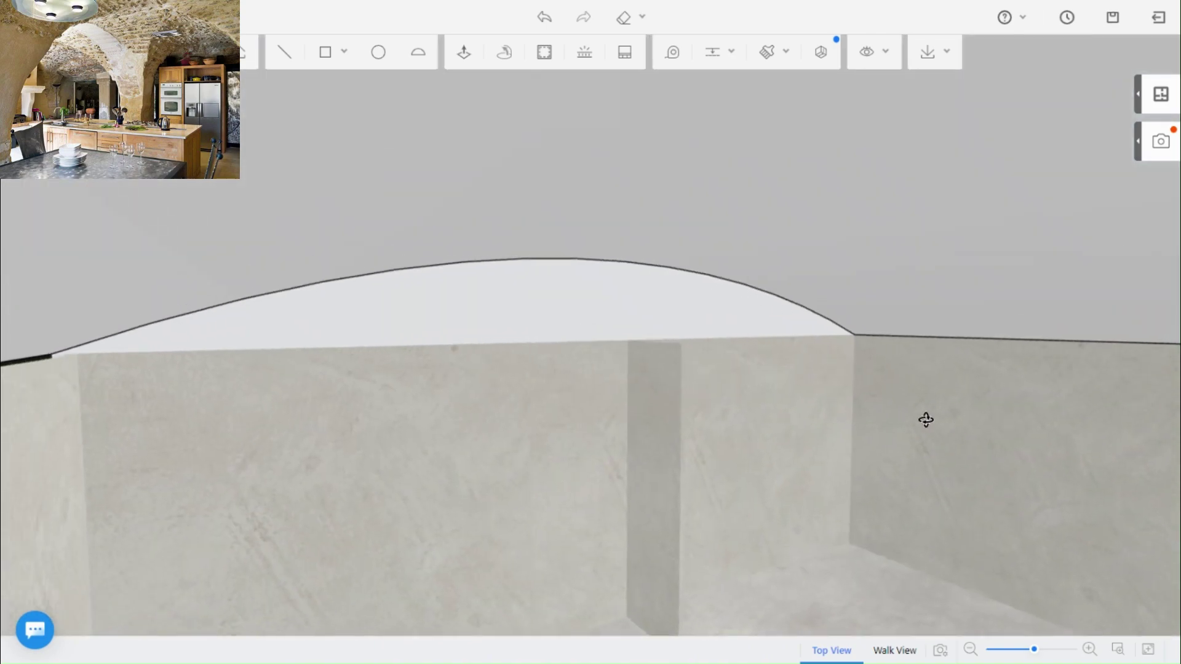
scroll(494, 423, "down", 3)
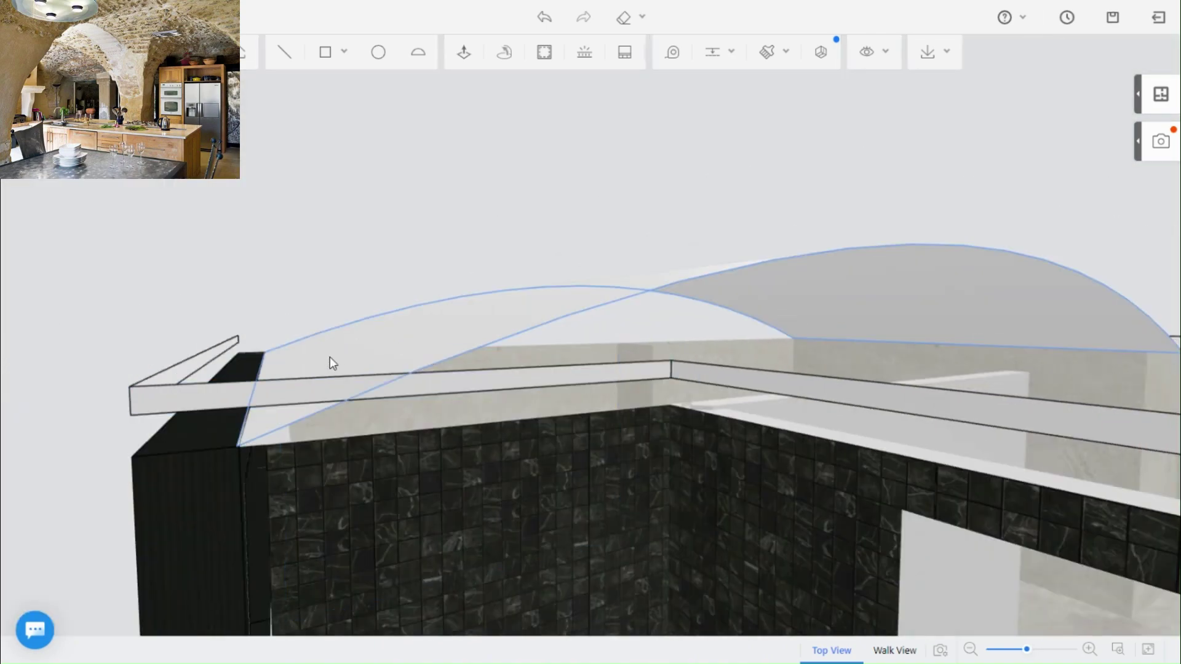
left_click_drag(330, 356, 588, 278)
scroll(445, 335, "down", 3)
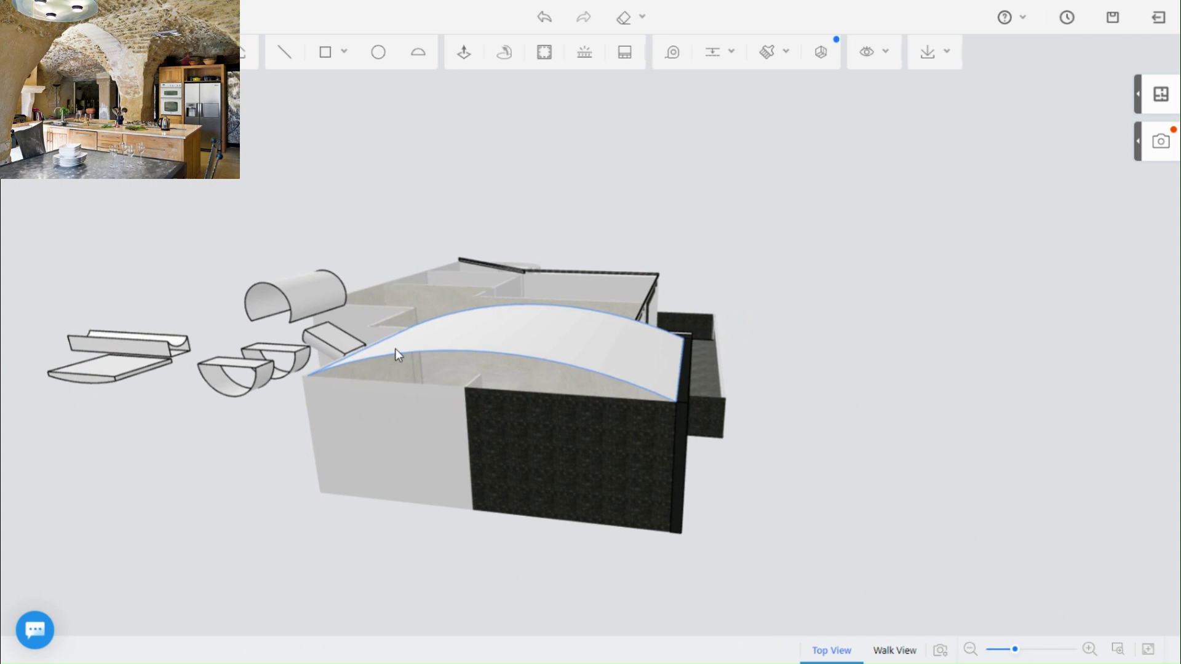
left_click_drag(379, 398, 605, 431)
scroll(449, 481, "down", 5)
- Draw a horizontal arc about 0.96 high outward from the dark wall's top edge and offset its face inward
left_click_drag(759, 137, 501, 440)
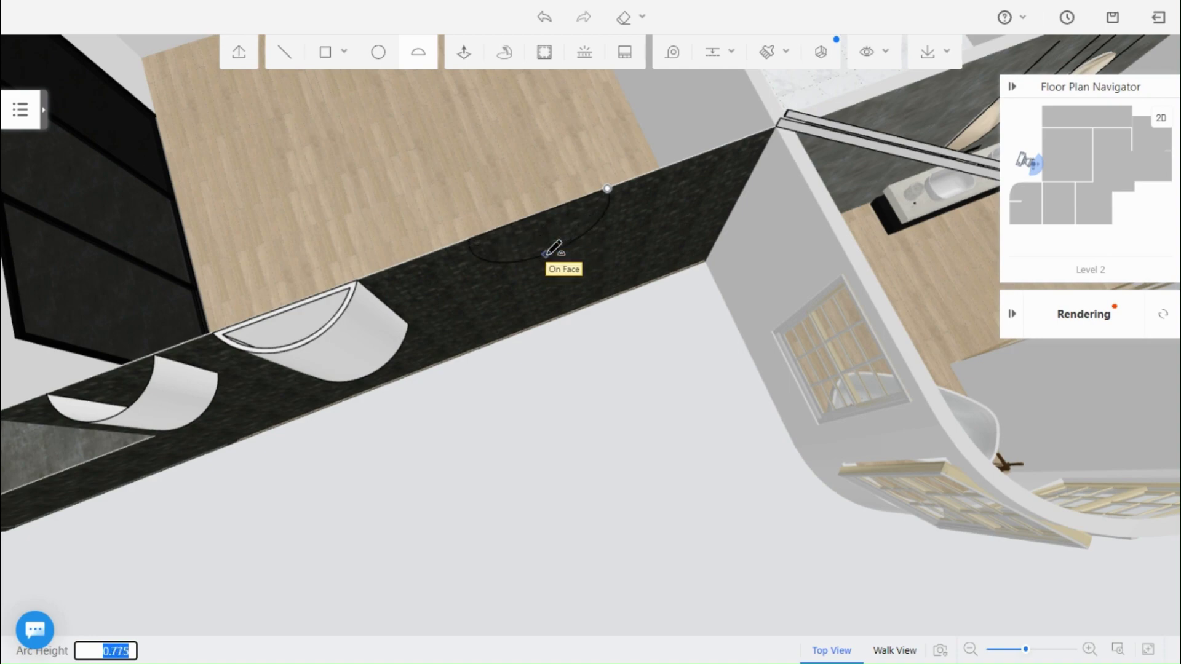
middle_click_drag(546, 255, 744, 219)
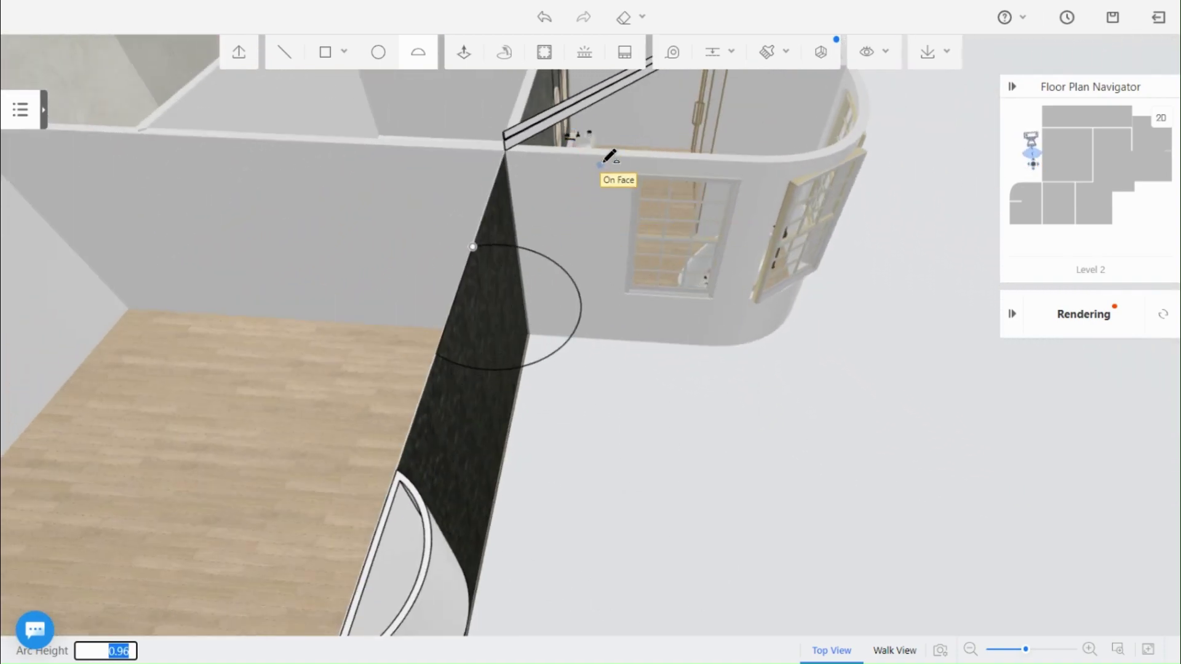
left_click(604, 146)
middle_click_drag(685, 434, 559, 139)
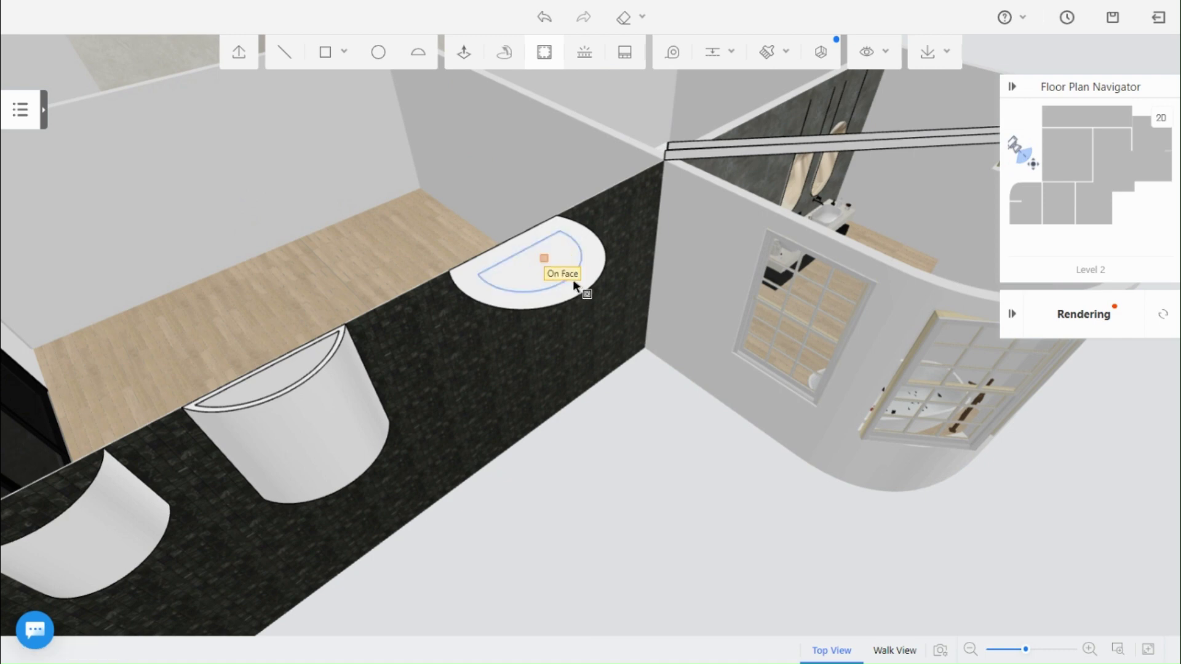
- Try to push/pull the inner half-round face downward along the dark wall
left_click(464, 52)
left_click(545, 343)
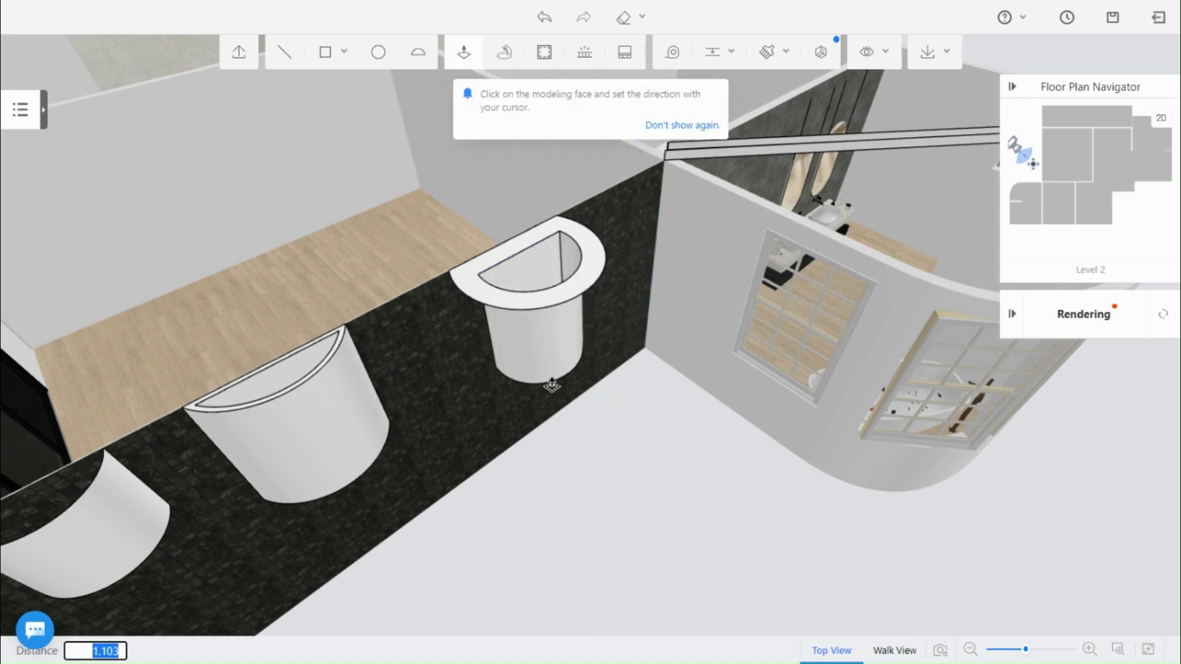
mouse_move(552, 366)
middle_mouse_down()
mouse_move(556, 338)
mouse_move(554, 432)
mouse_move(567, 448)
mouse_move(554, 361)
middle_mouse_up()
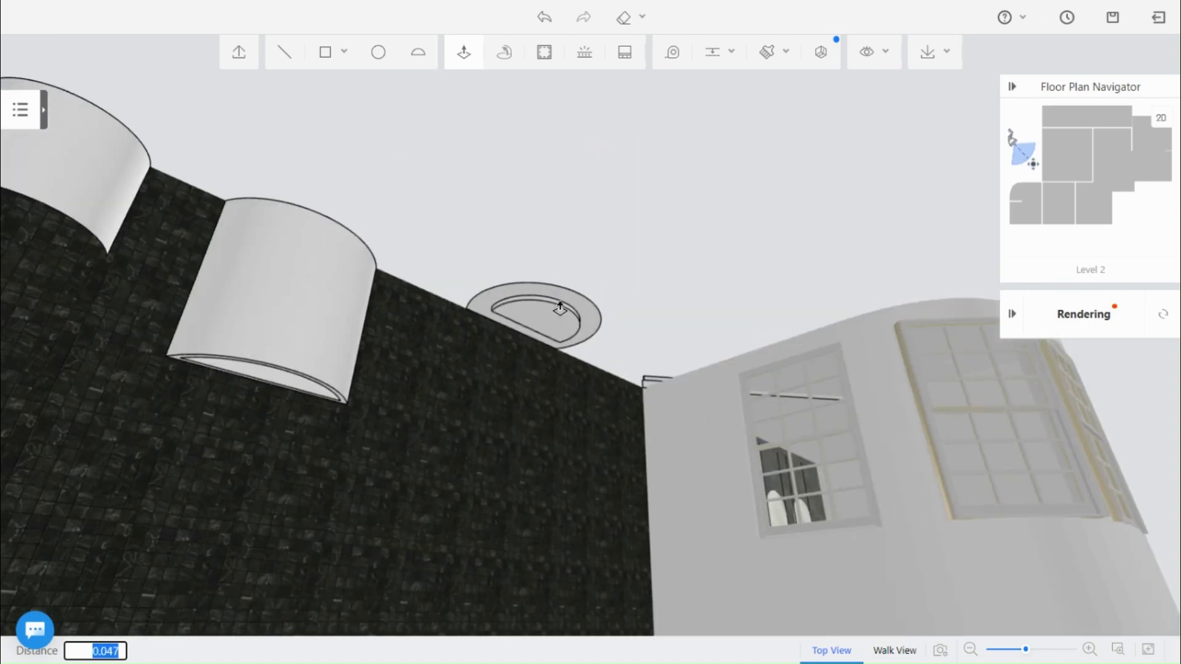
left_click(560, 308)
middle_click_drag(559, 303, 499, 295)
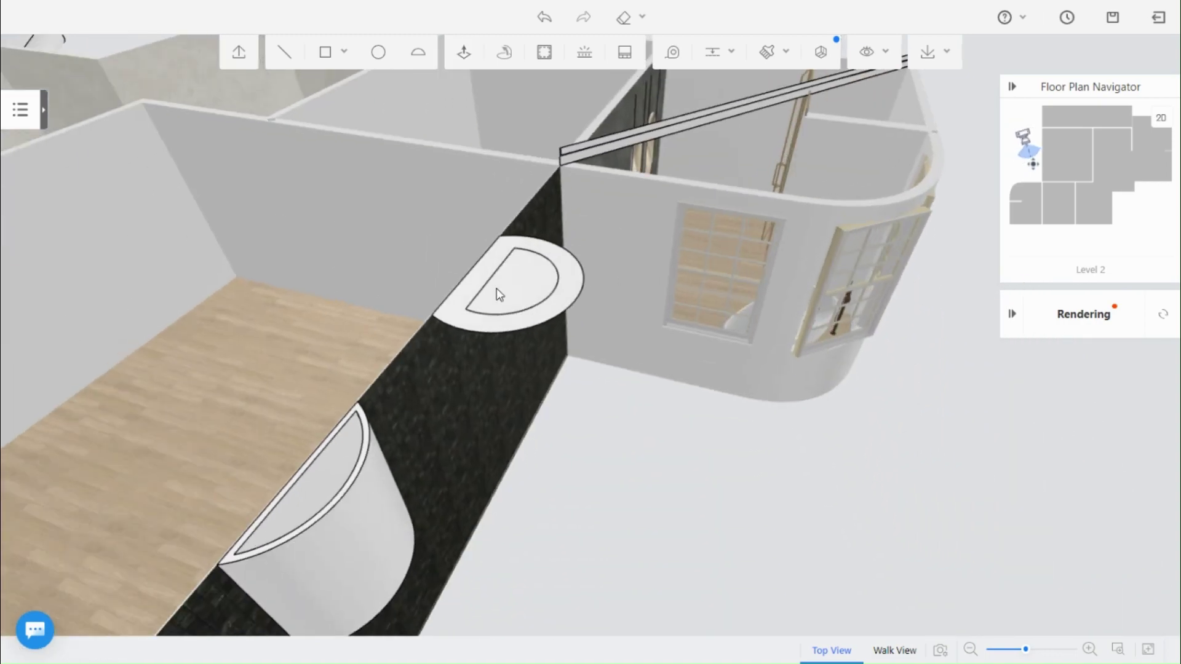
- Delete the inner half-round face so that only the D-shaped ring is left
left_click(456, 57)
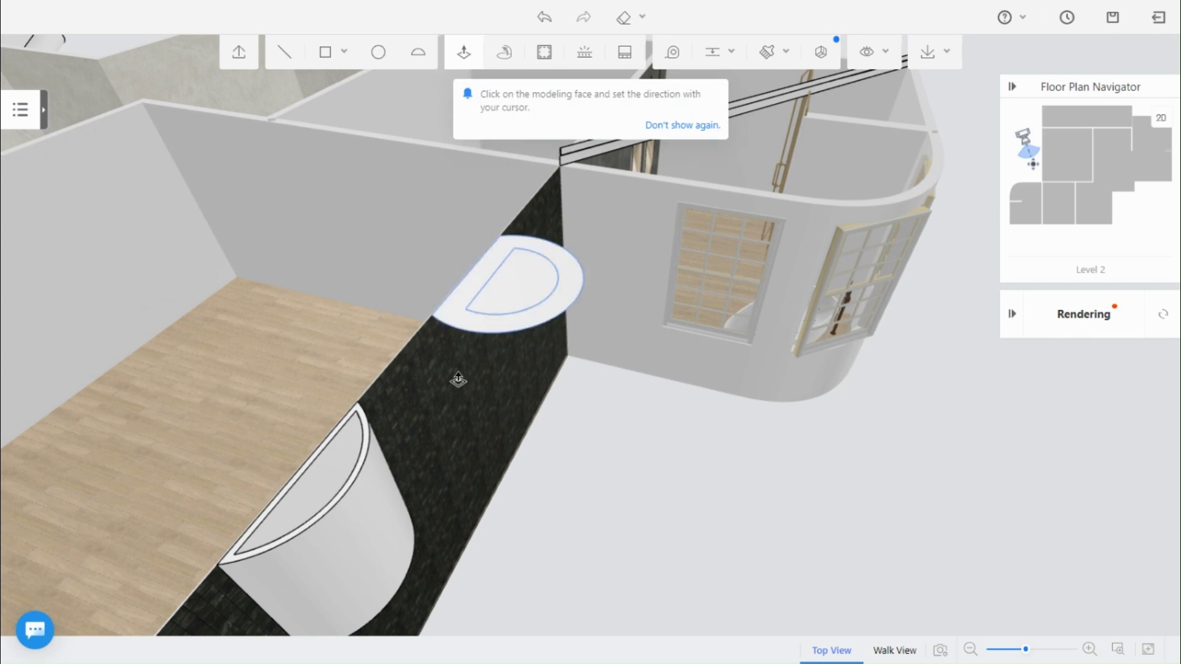
left_click(532, 289)
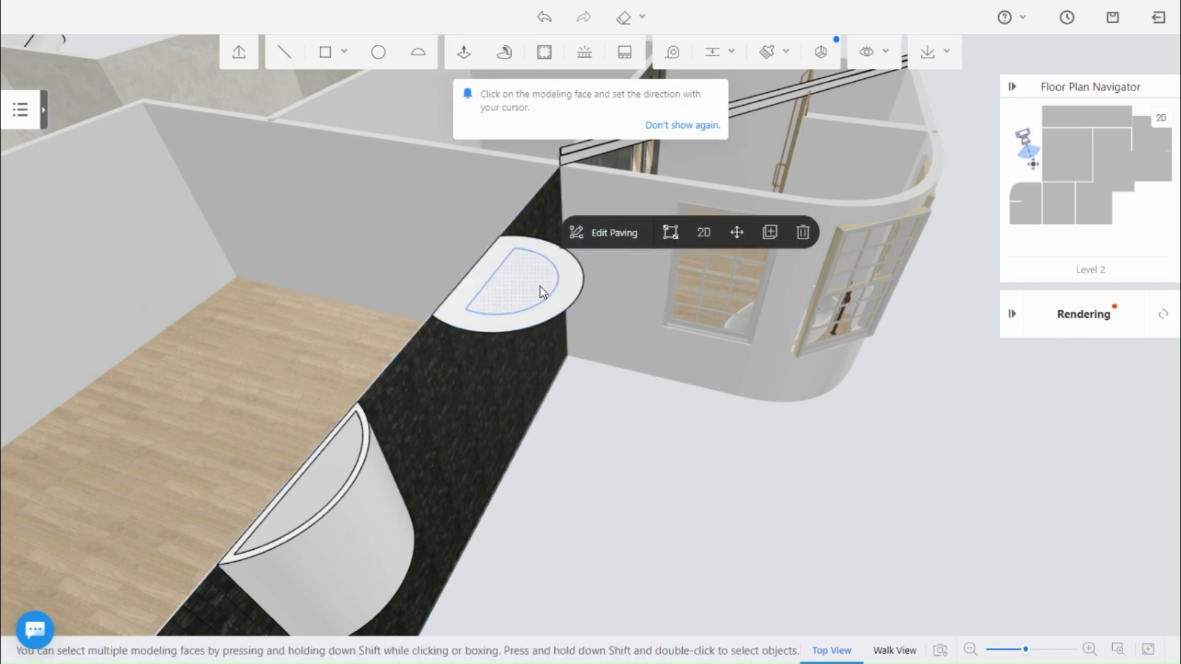
left_click(804, 234)
- Push/pull the D-shaped ring down along the dark wall about 2.165 to form a hollow half-cylinder
left_click(462, 53)
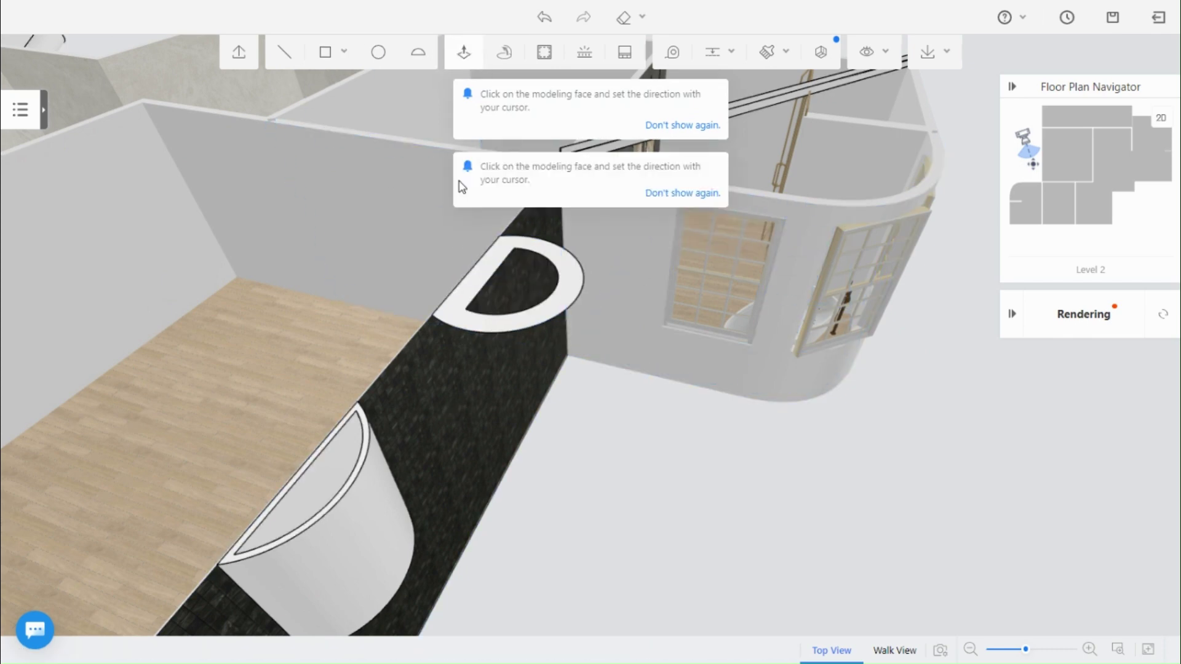
left_click(477, 332)
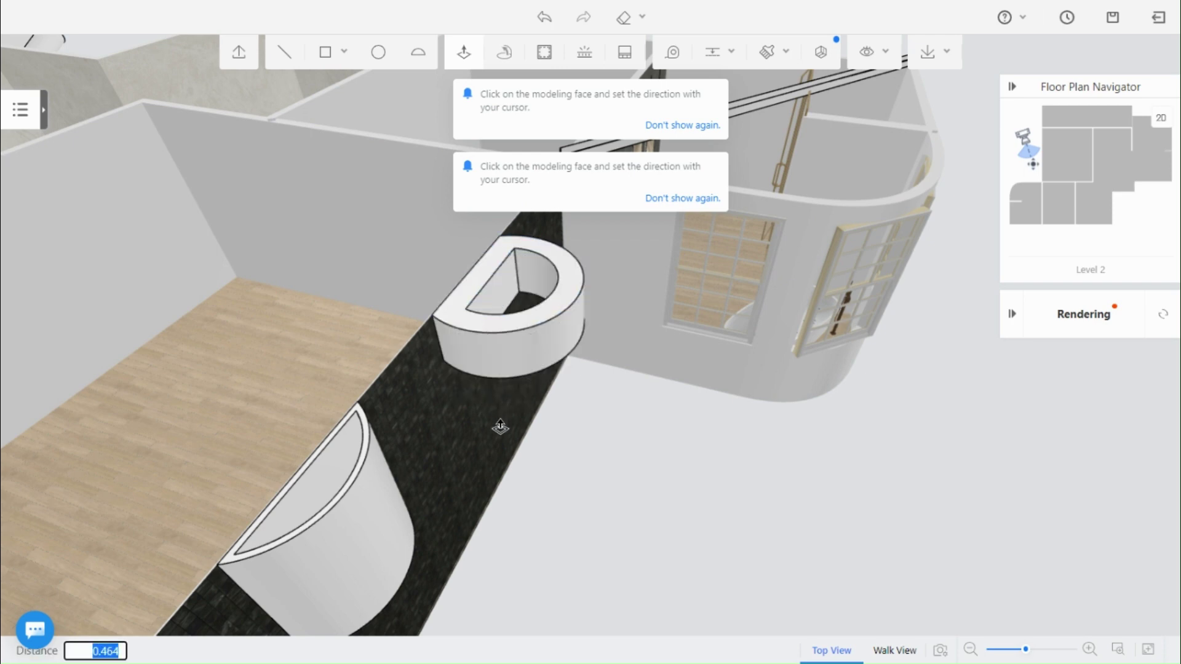
left_click_drag(492, 390, 491, 369)
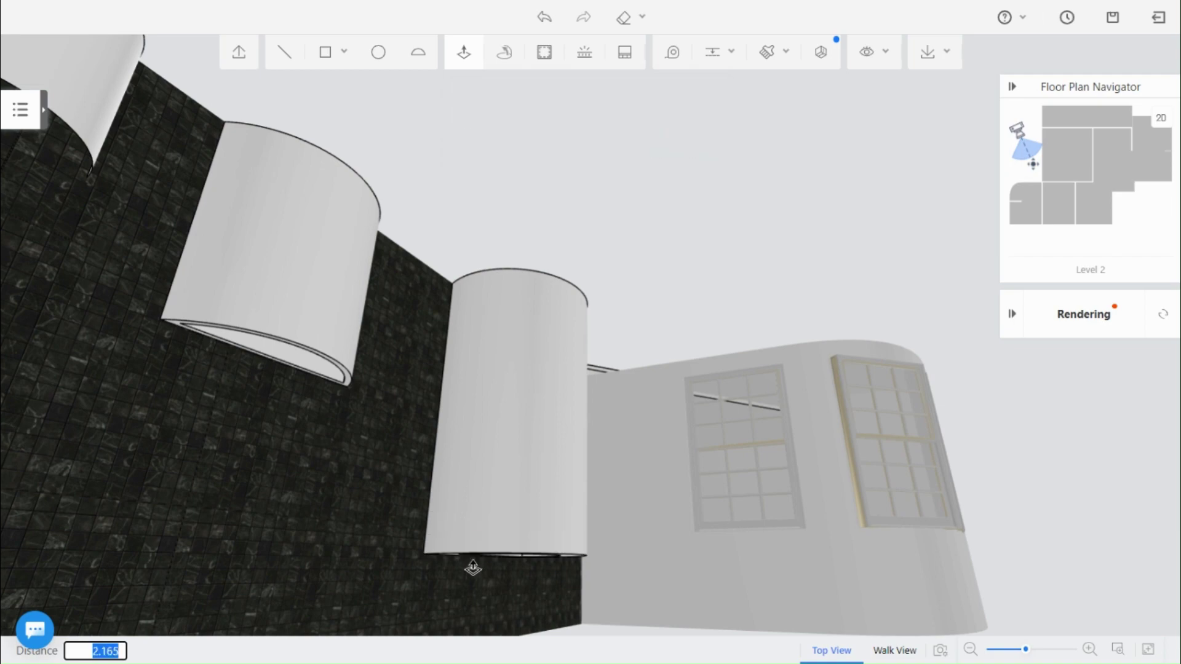
key("Escape")
- Examine the hollow half-cylinders on the dark wall and the other vault shapes around the building
left_click_drag(418, 252, 610, 420)
middle_click_drag(611, 420, 559, 266)
right_click_drag(437, 327, 591, 374)
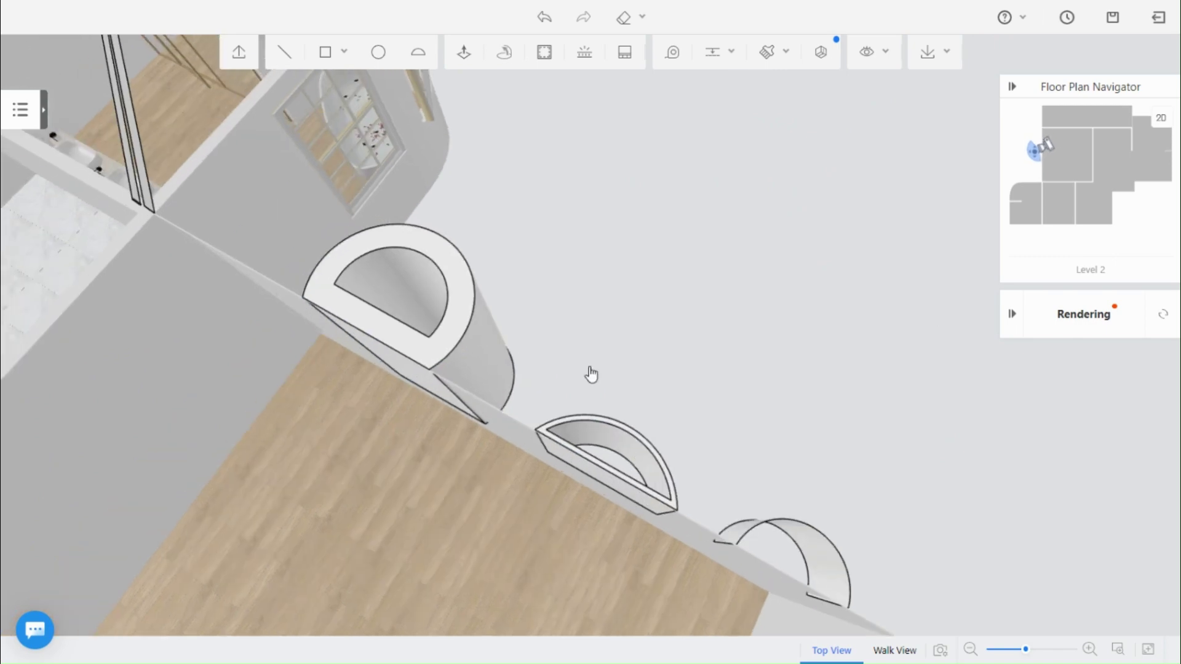
left_click_drag(590, 374, 397, 423)
scroll(397, 423, "down", 4)
right_click_drag(397, 423, 579, 49)
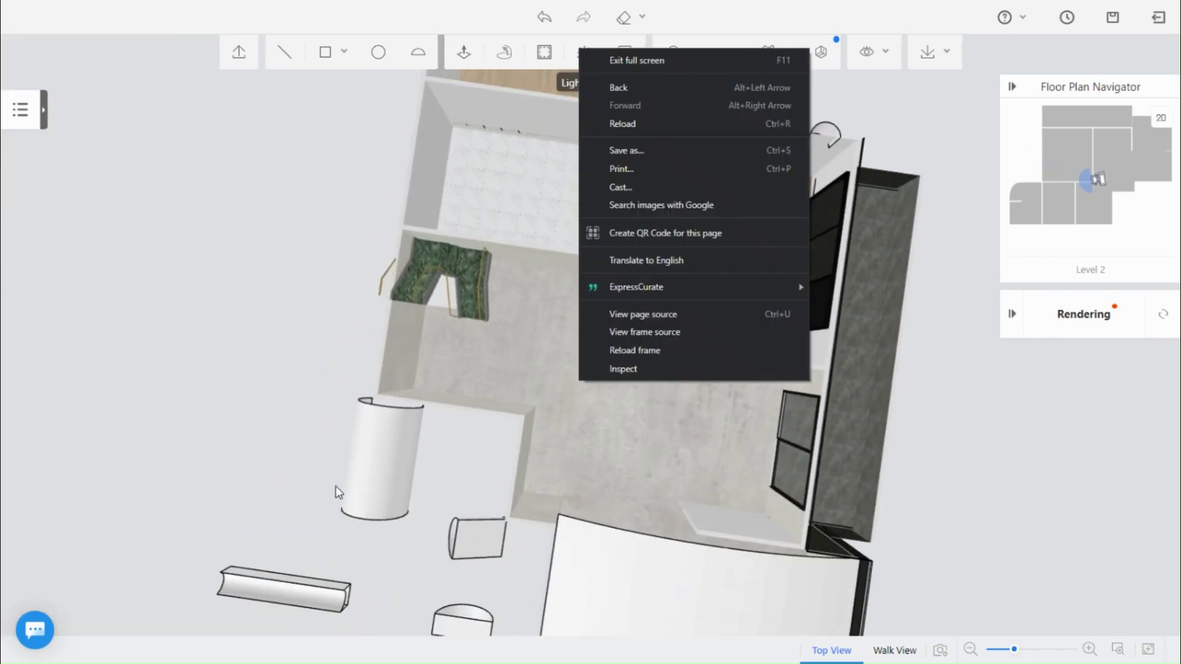
left_click_drag(338, 493, 477, 404)
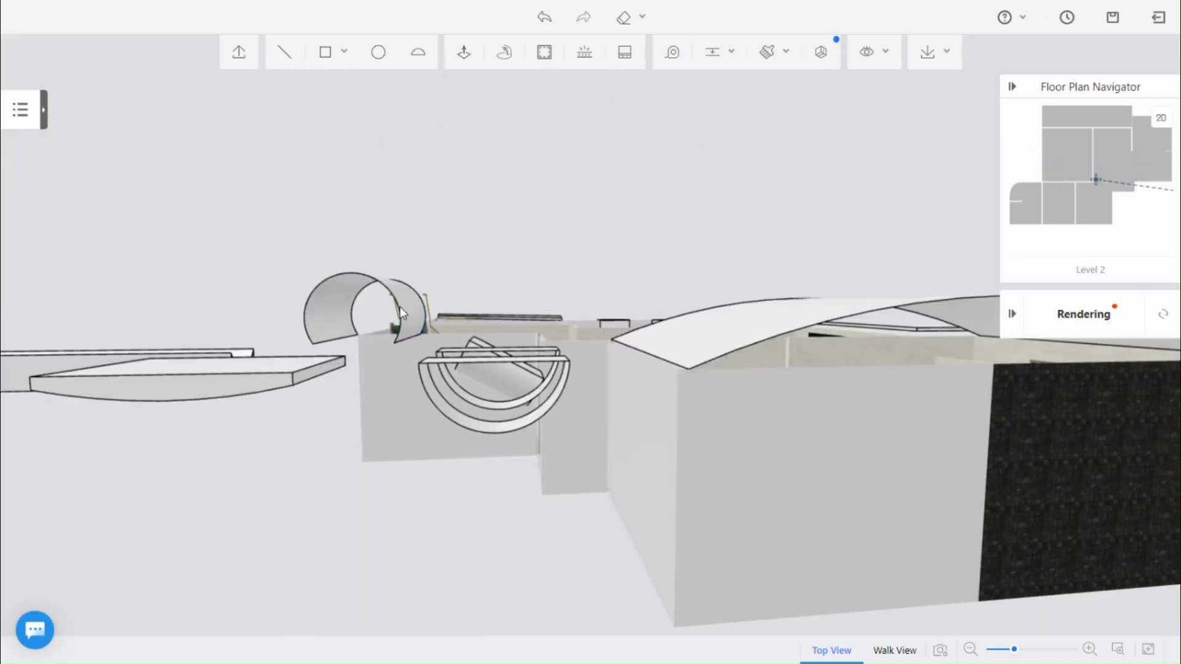
left_click_drag(520, 246, 311, 367)
scroll(311, 363, "up", 2)
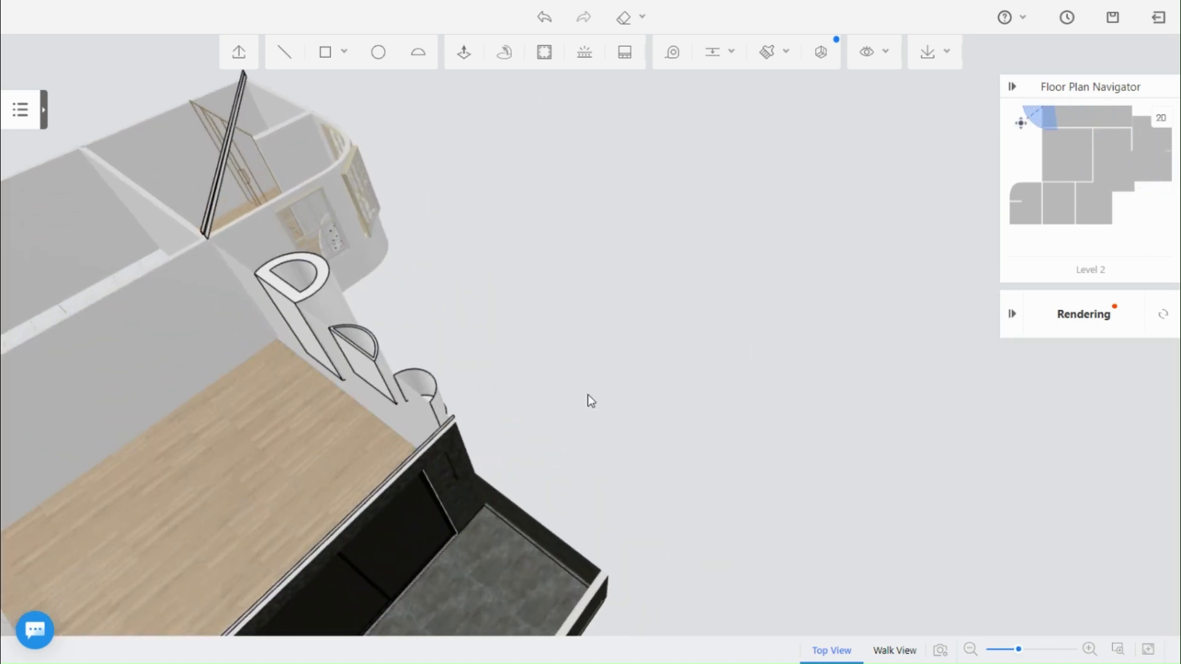
- Draw an upward-bulging vertical arc about 0.635 high on the top edge of the small tiled room's end wall
left_click_drag(591, 400, 480, 448)
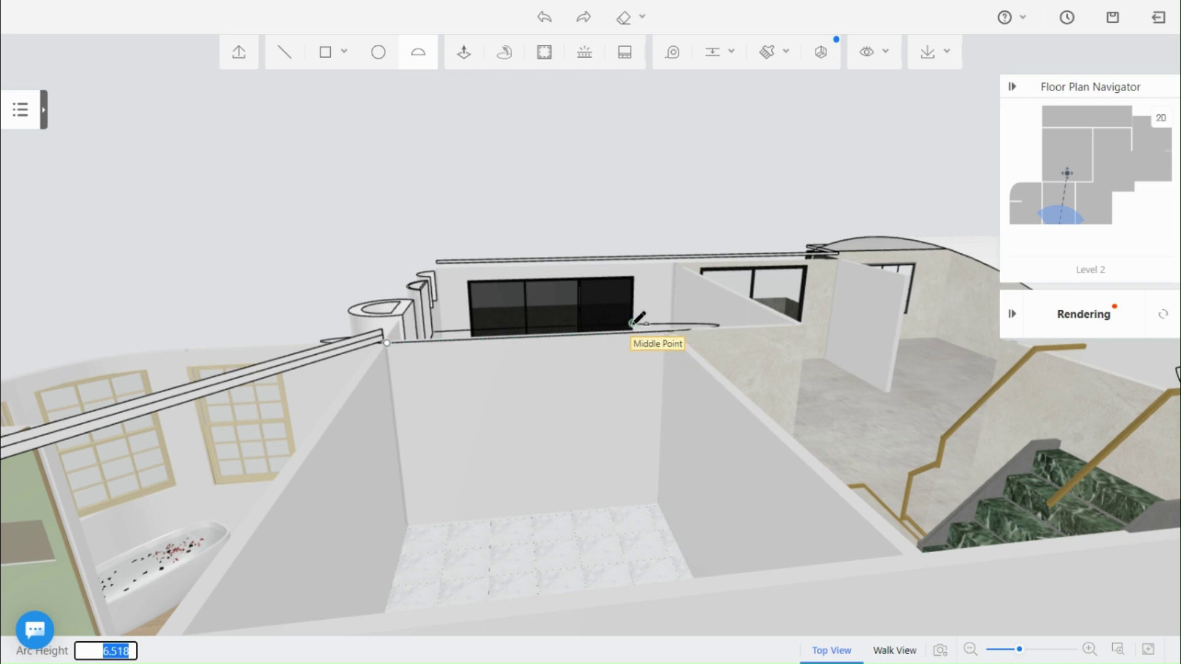
middle_click_drag(622, 333, 766, 323)
left_click_drag(766, 322, 719, 301)
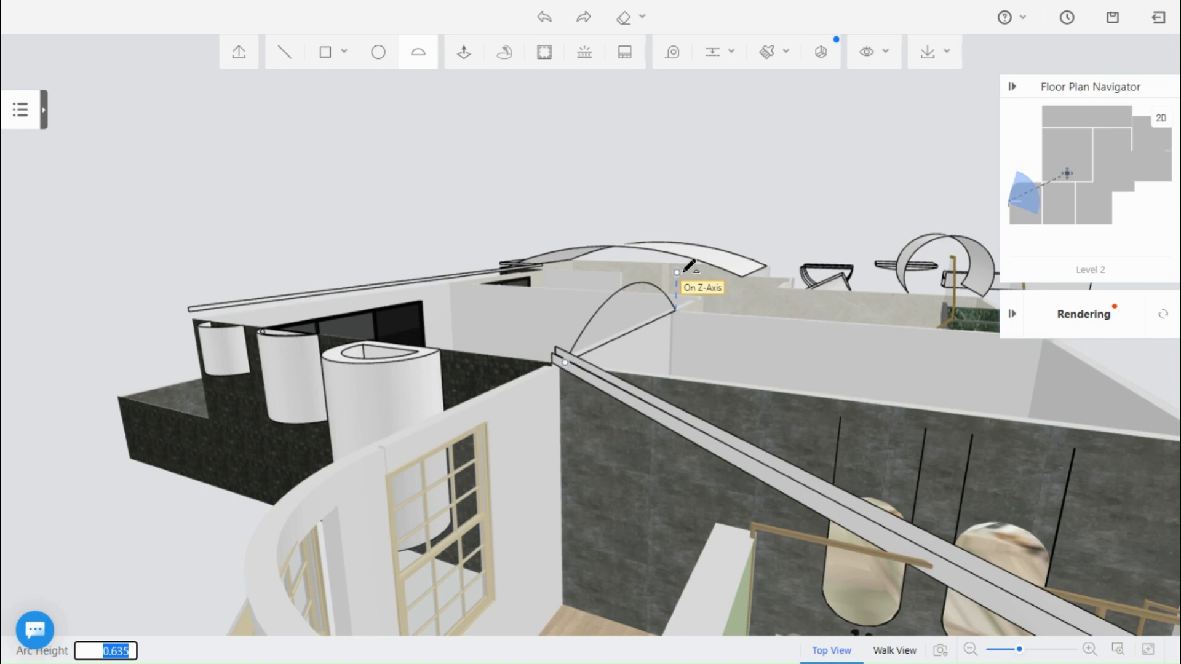
left_click(680, 273)
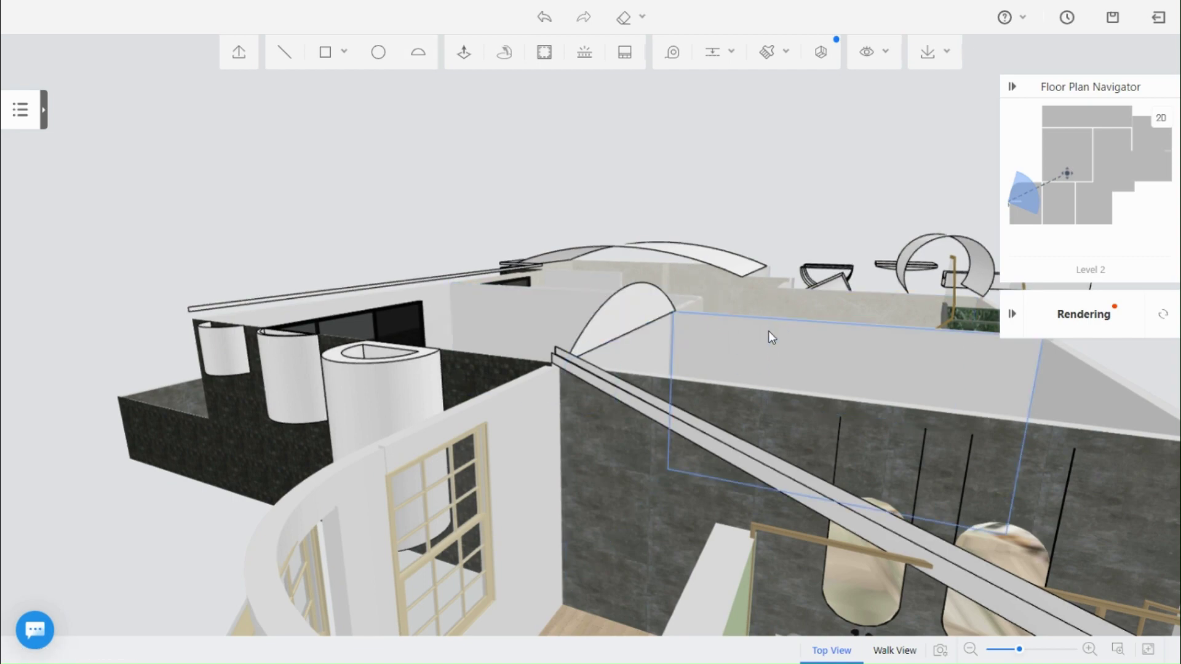
- Offset the outline of the arched face on the tiled room's wall inward
left_click_drag(769, 331, 363, 412)
right_click_drag(712, 352, 564, 360)
scroll(564, 360, "up", 2)
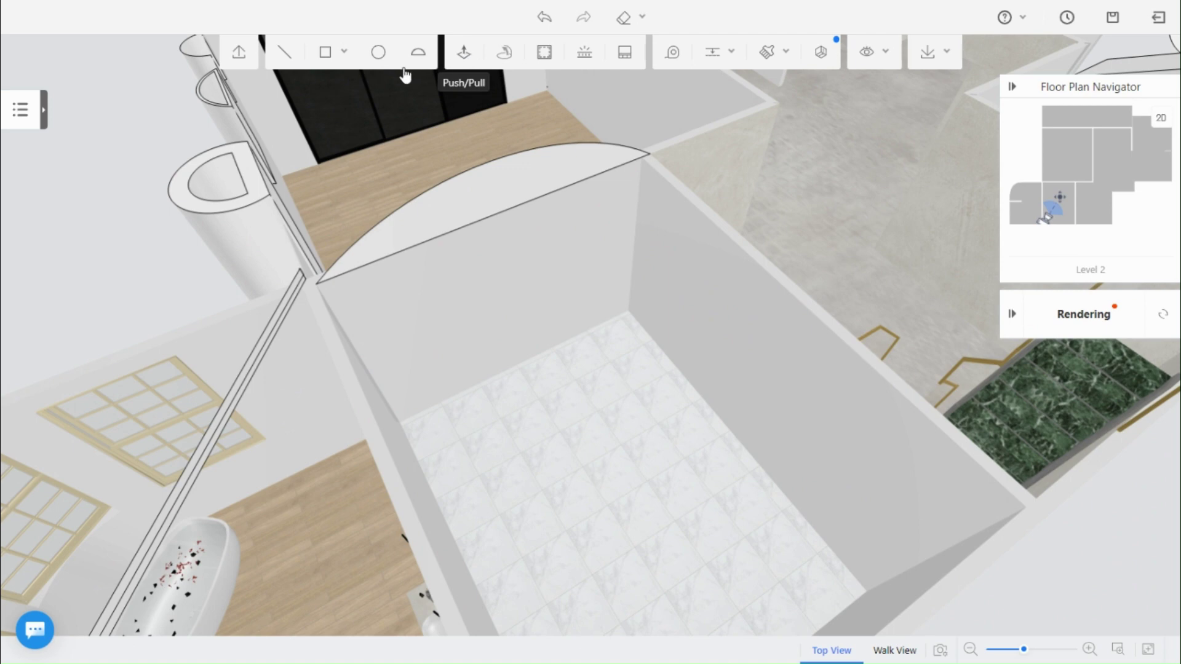
left_click(545, 54)
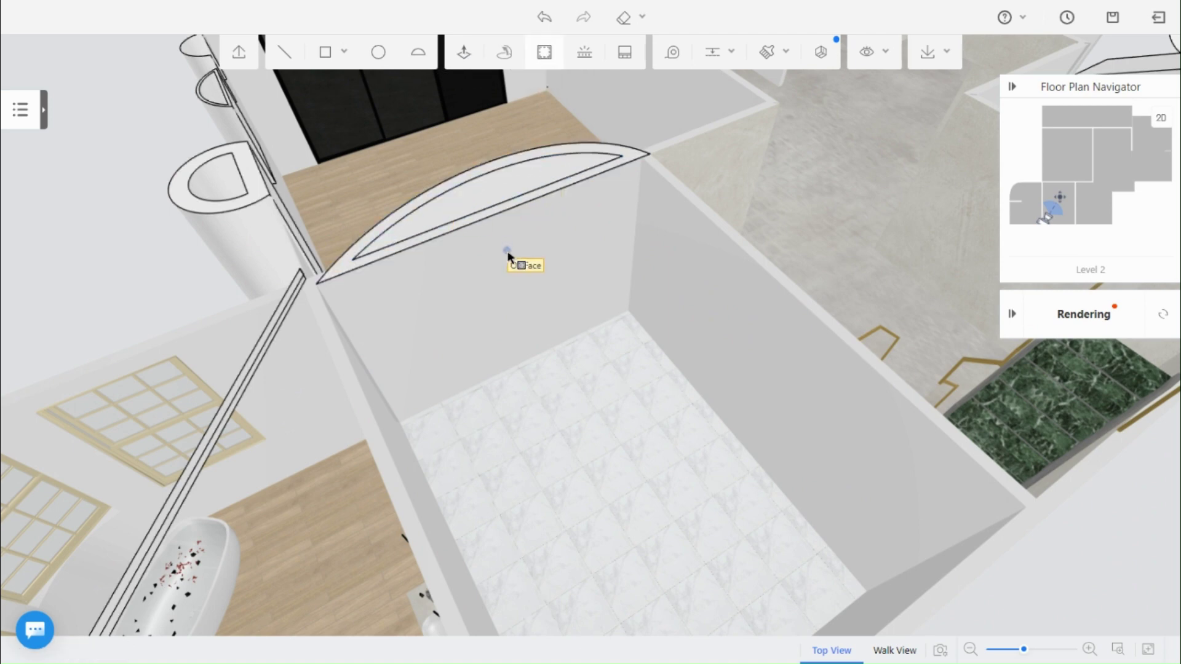
- Delete the inner arched face on the tiled room's end wall and push/pull the remaining ring across the room to the opposite wall
left_click(438, 217)
left_click(711, 163)
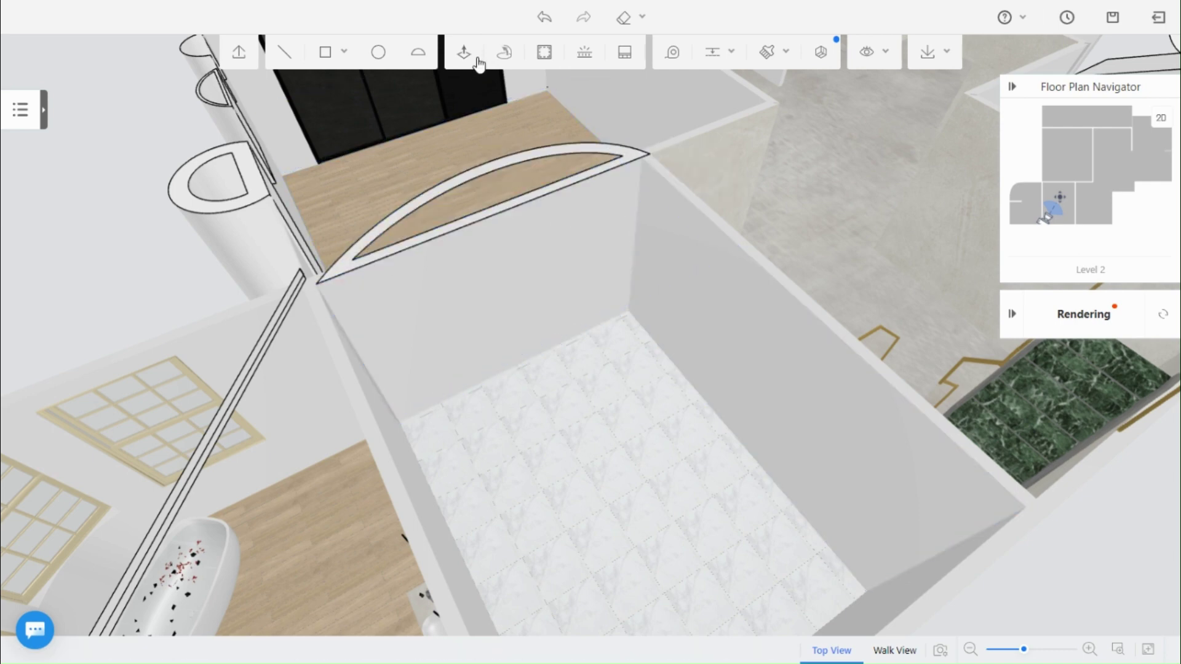
left_click(464, 53)
scroll(329, 298, "up", 1)
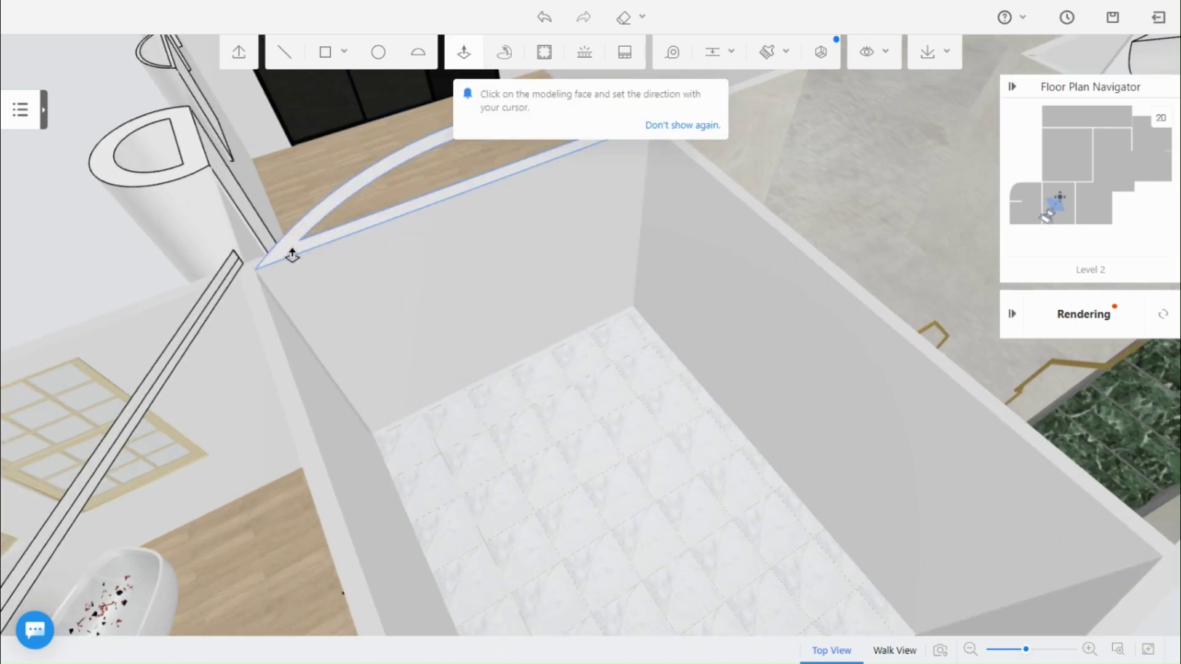
scroll(527, 496, "down", 2)
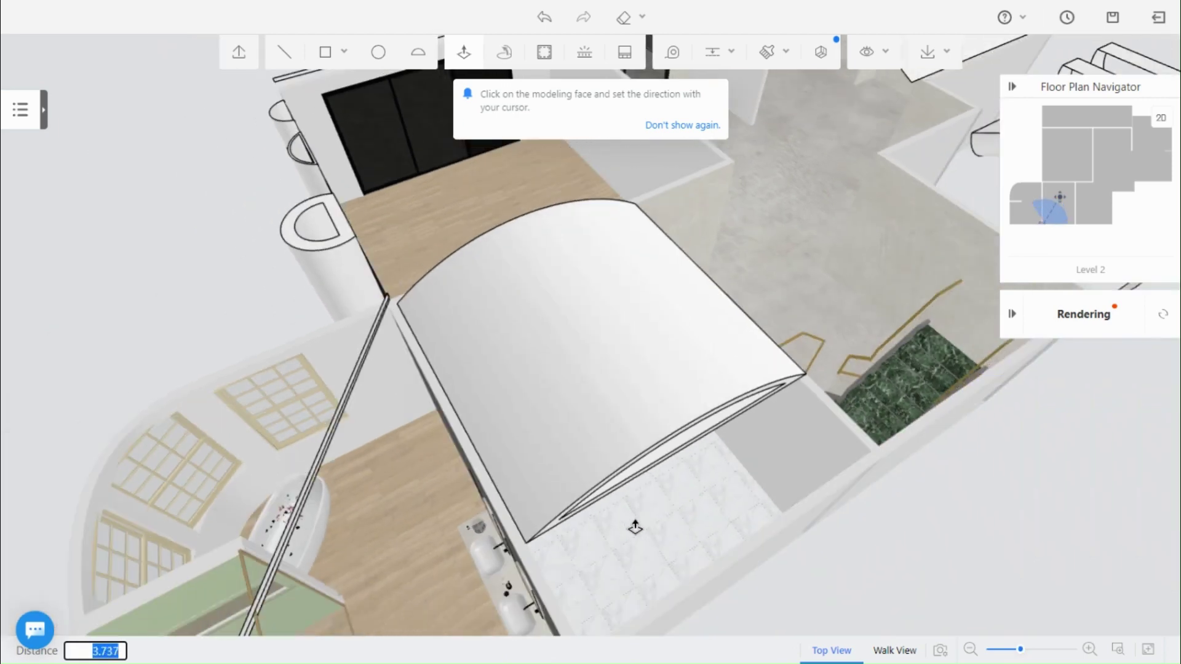
left_click(710, 583)
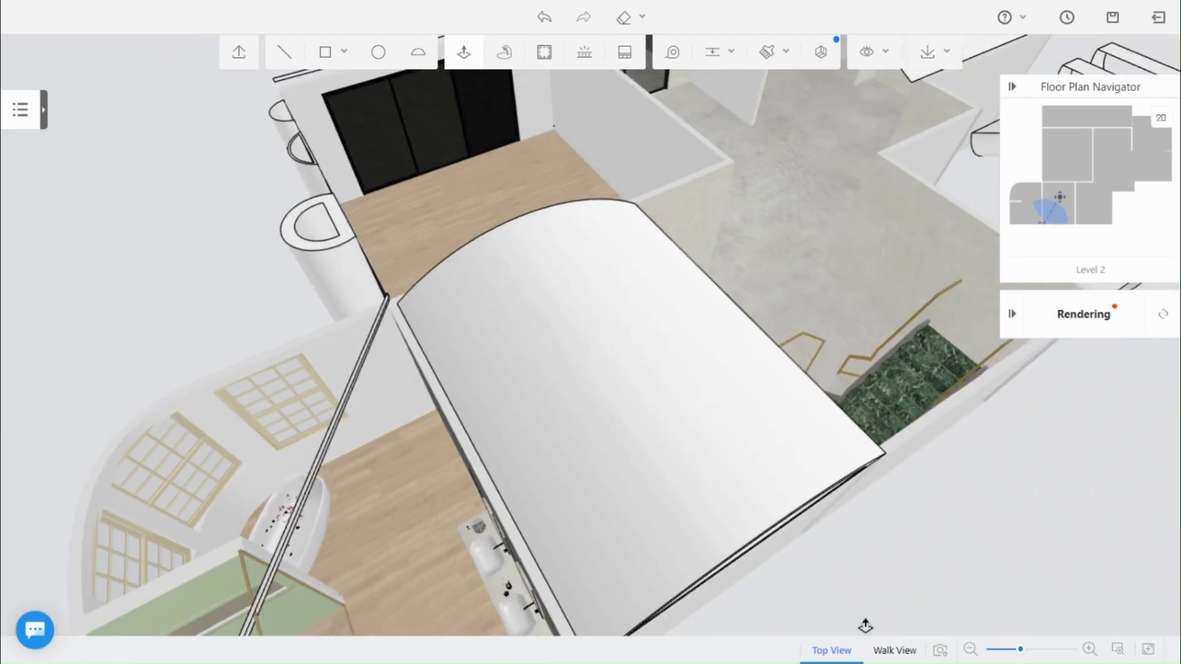
- Delete the flat outer underside face of the hollow vault over the tiled room
left_click_drag(865, 625, 750, 552)
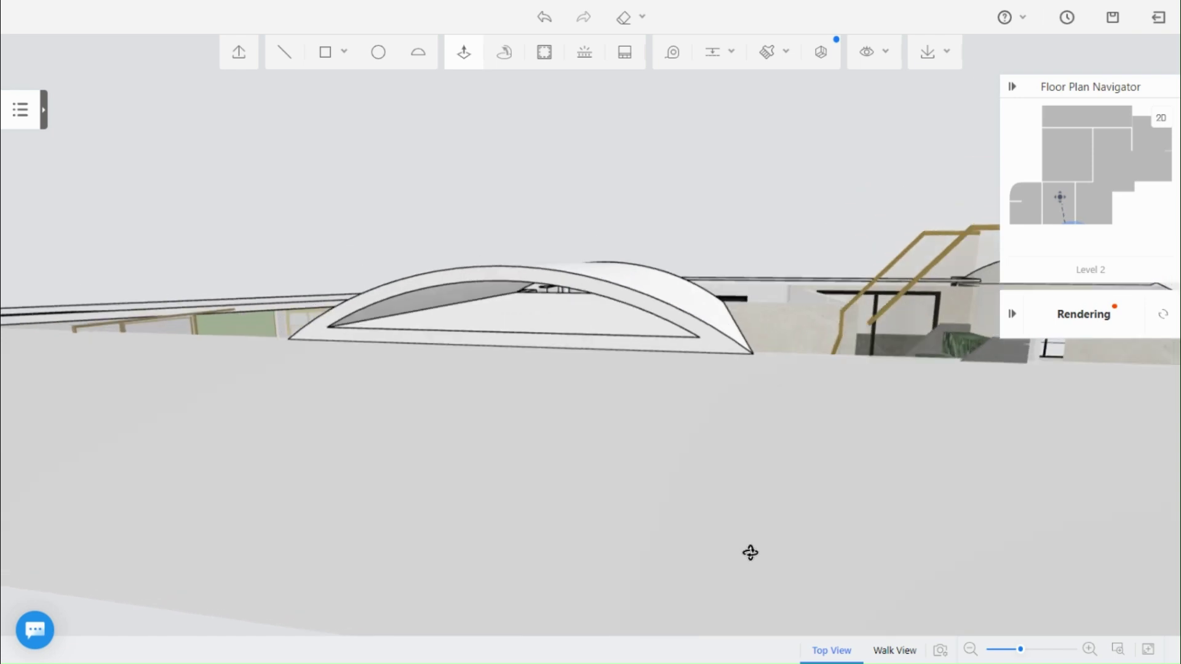
scroll(580, 538, "up", 5)
scroll(585, 535, "down", 2)
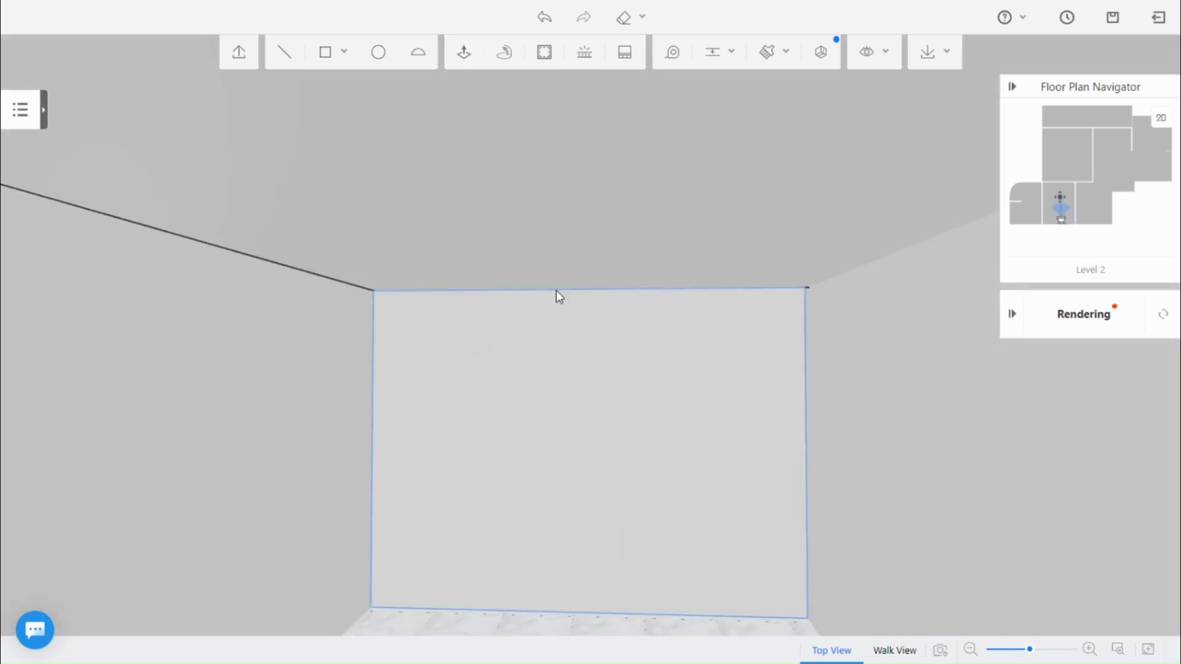
left_click(566, 232)
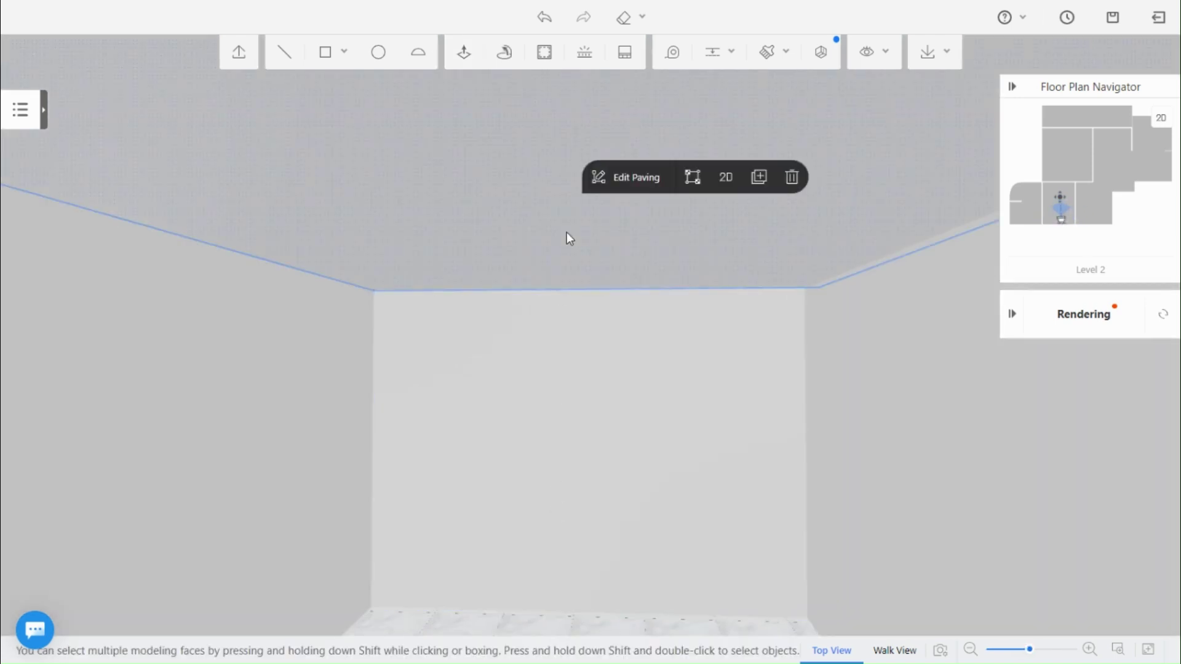
left_click(793, 178)
left_click(596, 204)
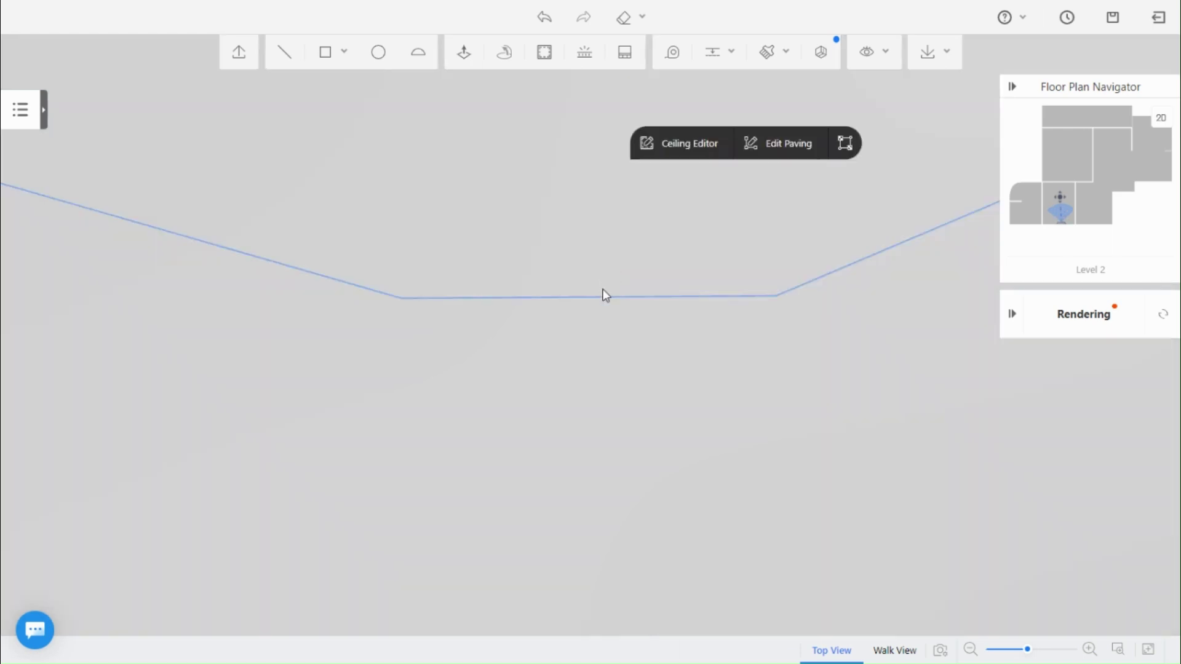
- Delete the remaining flat inner floor face of the hollow vault above the tiled room
left_click(583, 411)
left_click_drag(582, 409, 577, 437)
left_click(577, 436)
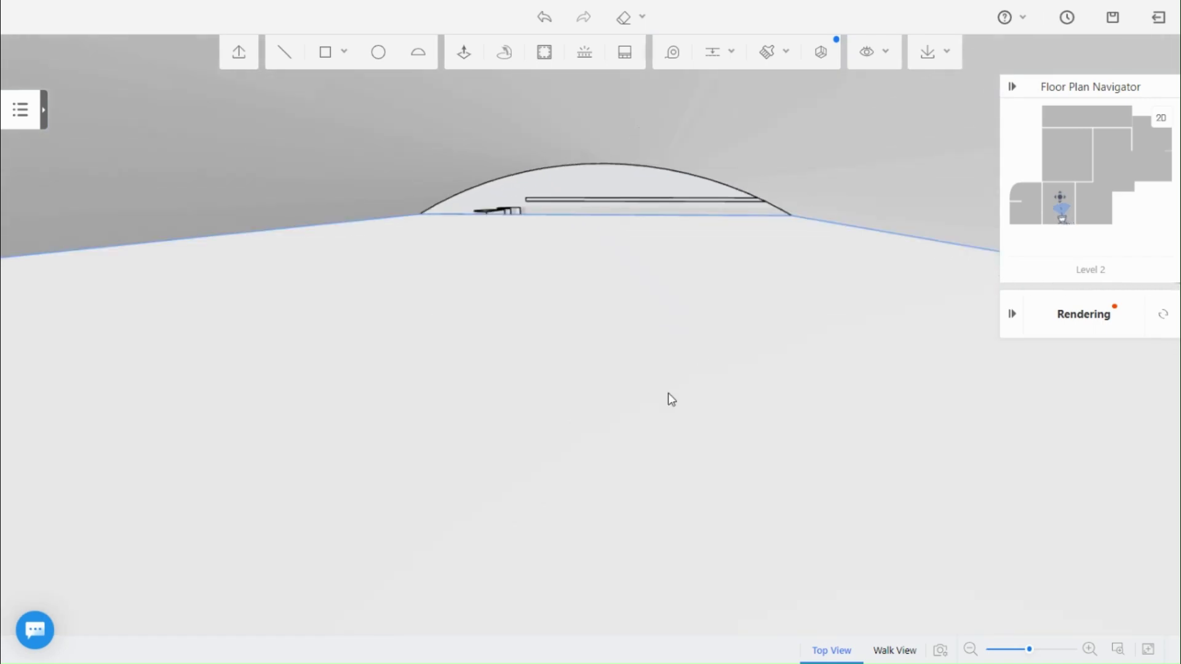
left_click(911, 340)
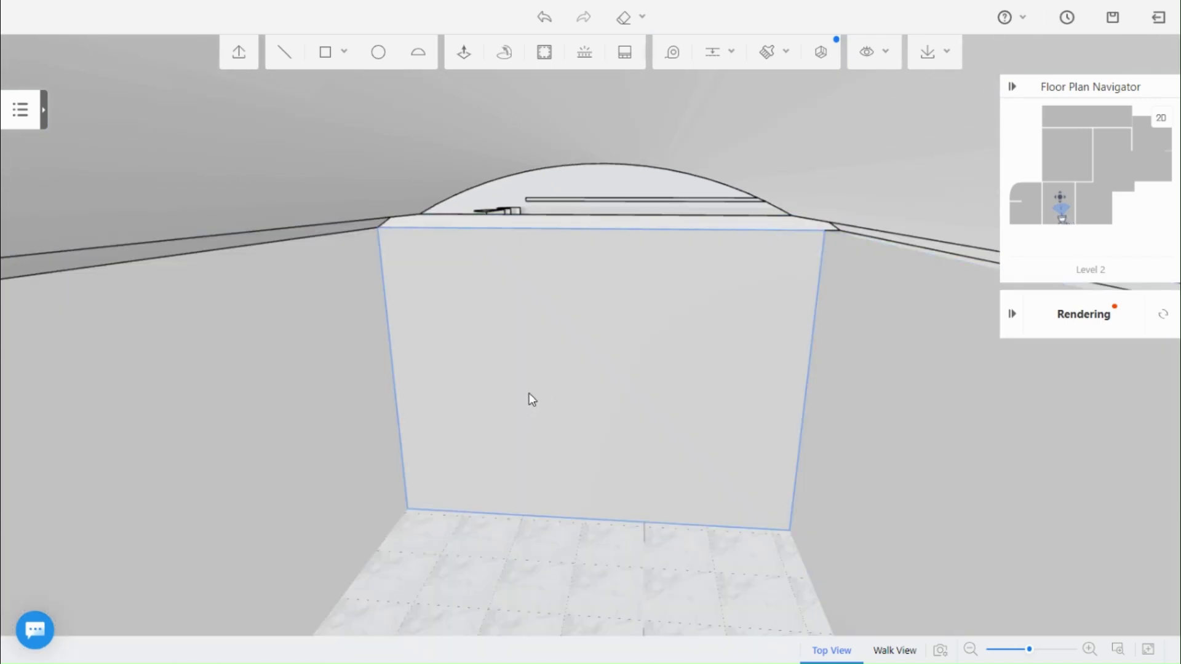
- Examine the opened vault over the tiled room from inside and outside, along with the other vaults around the building
left_click_drag(529, 393, 557, 395)
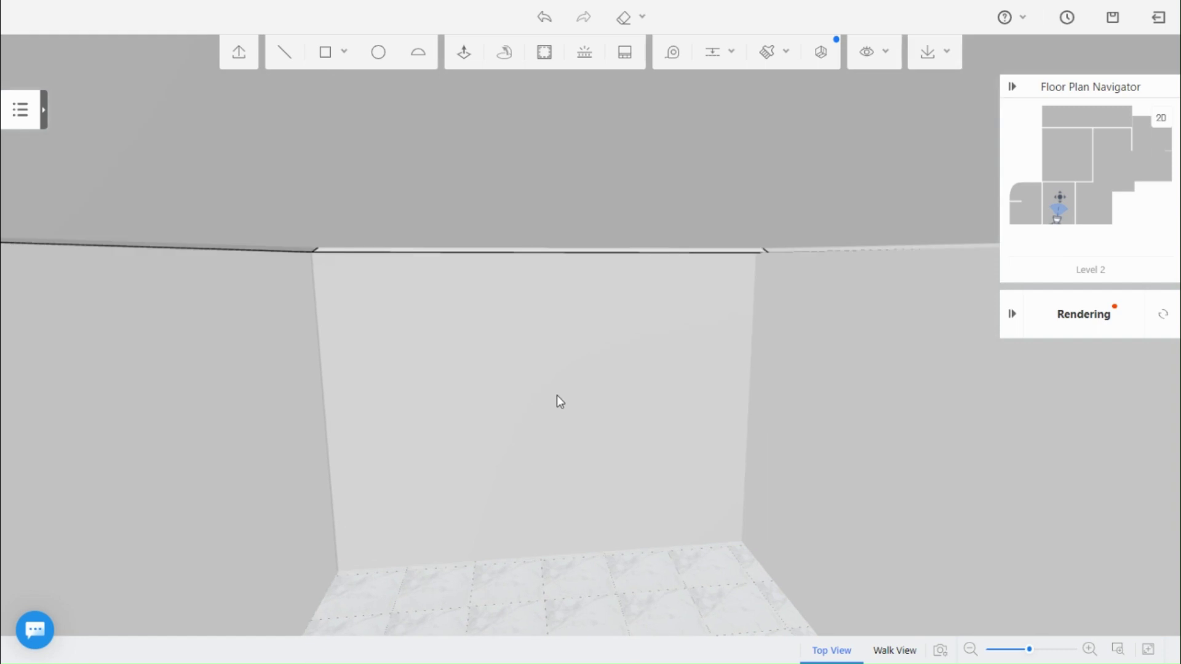
scroll(556, 395, "down", 3)
scroll(444, 202, "down", 1)
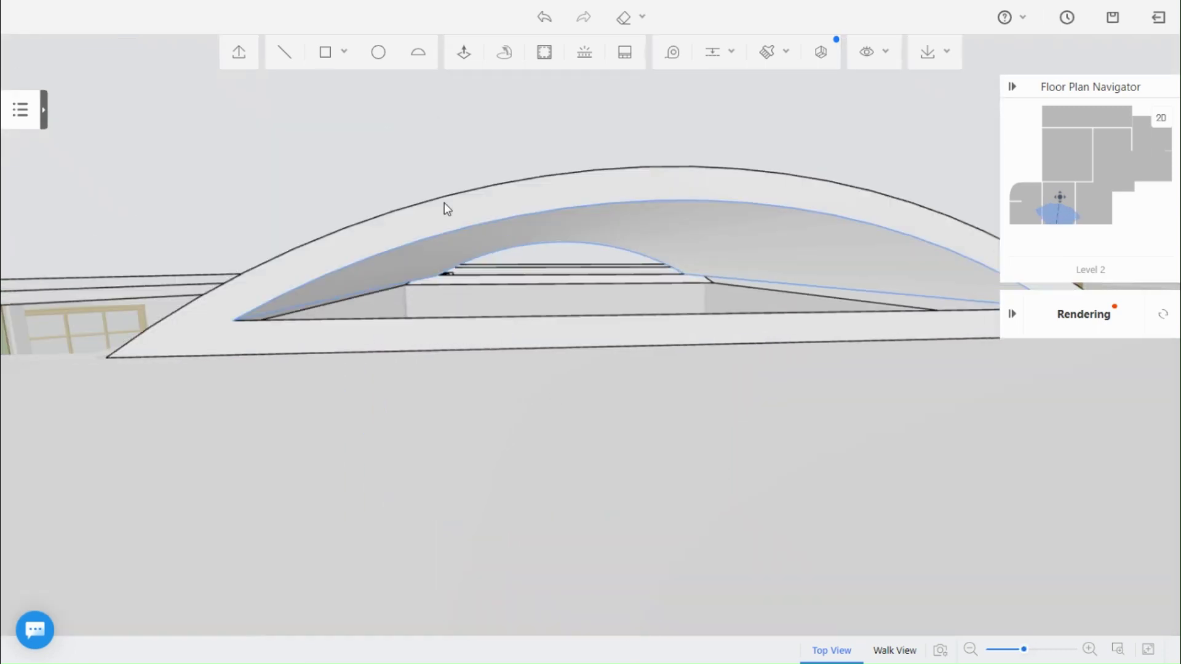
left_click_drag(836, 258, 848, 369)
scroll(544, 367, "down", 5)
left_click_drag(535, 463, 622, 471)
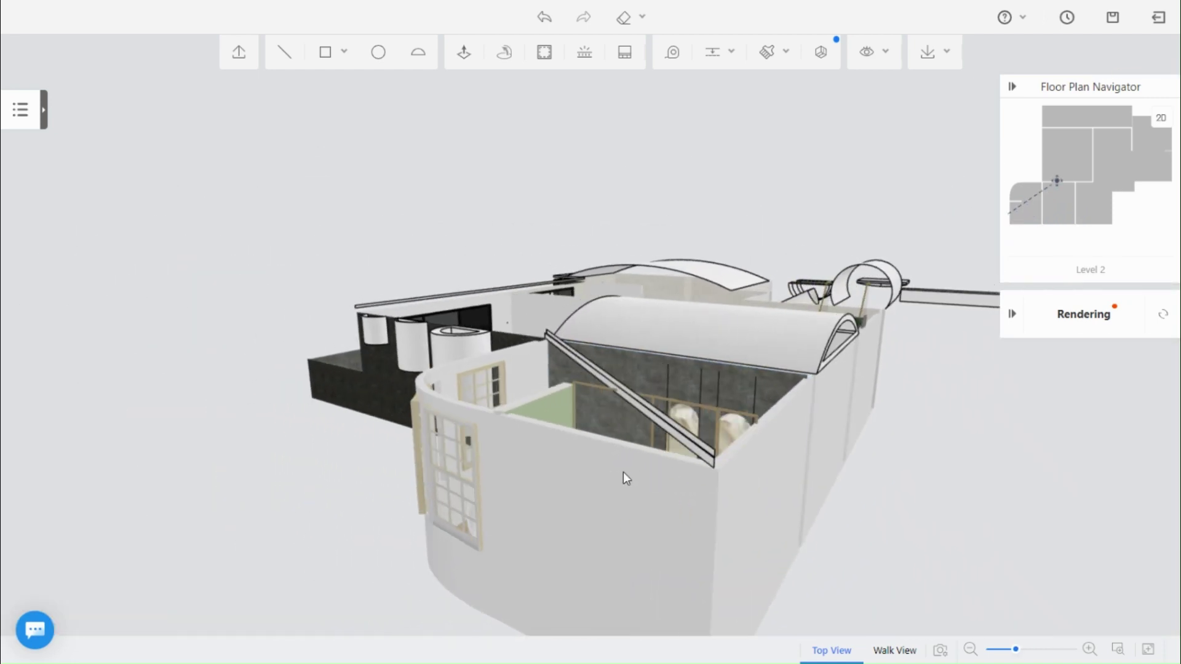
left_click_drag(430, 478, 743, 496)
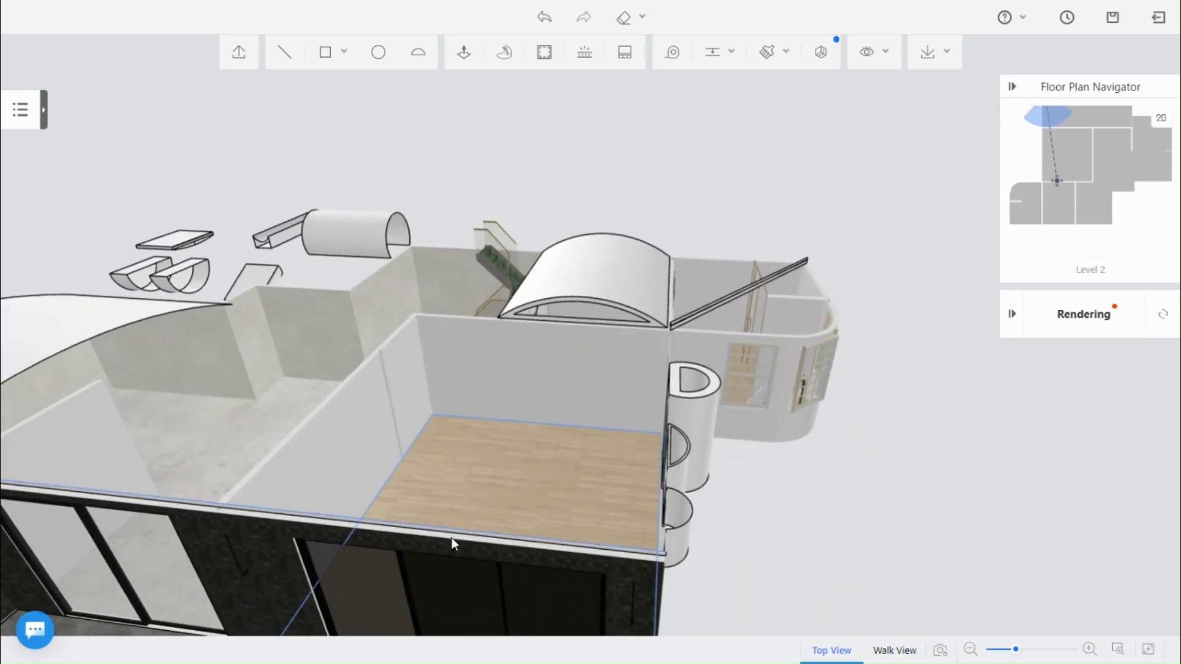
- Draw a vertical arc about 1.031 high low on the dark side wall and offset the D-shaped face about 0.176 inward
right_click_drag(451, 537, 495, 419)
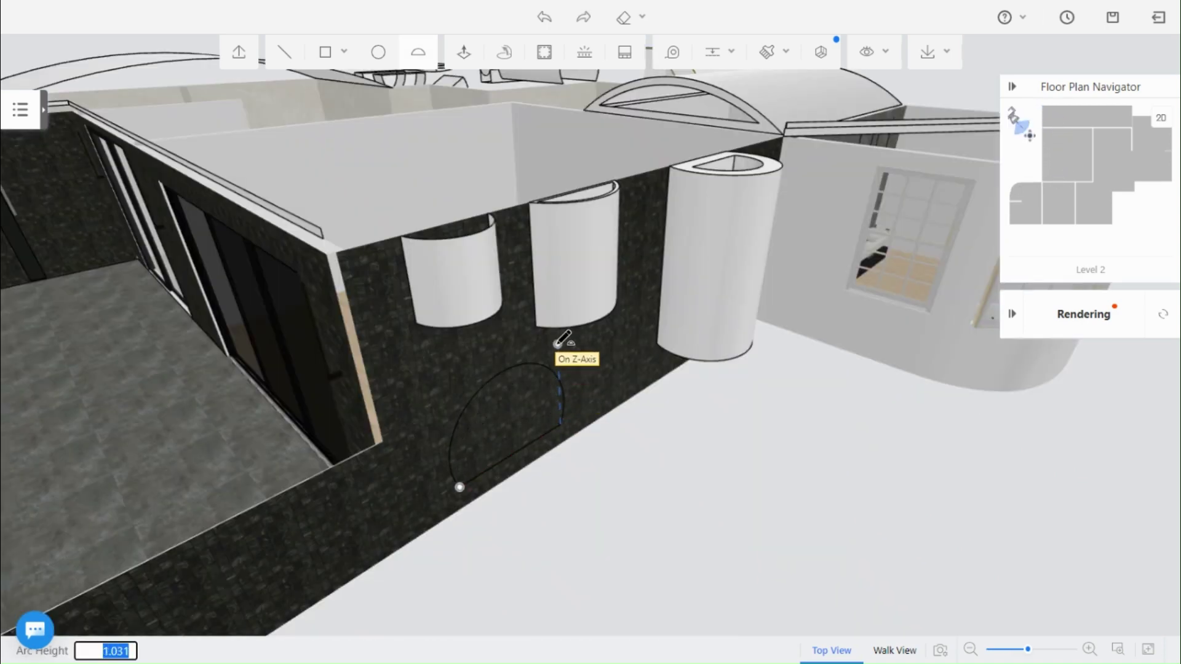
left_click(558, 344)
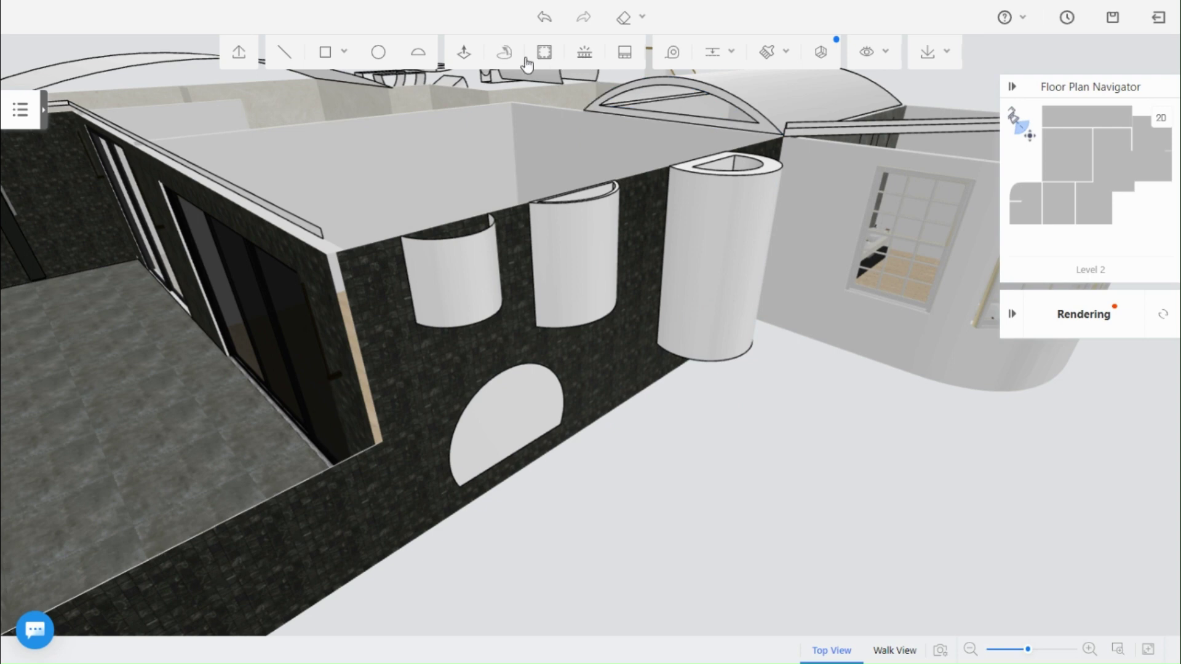
left_click(552, 59)
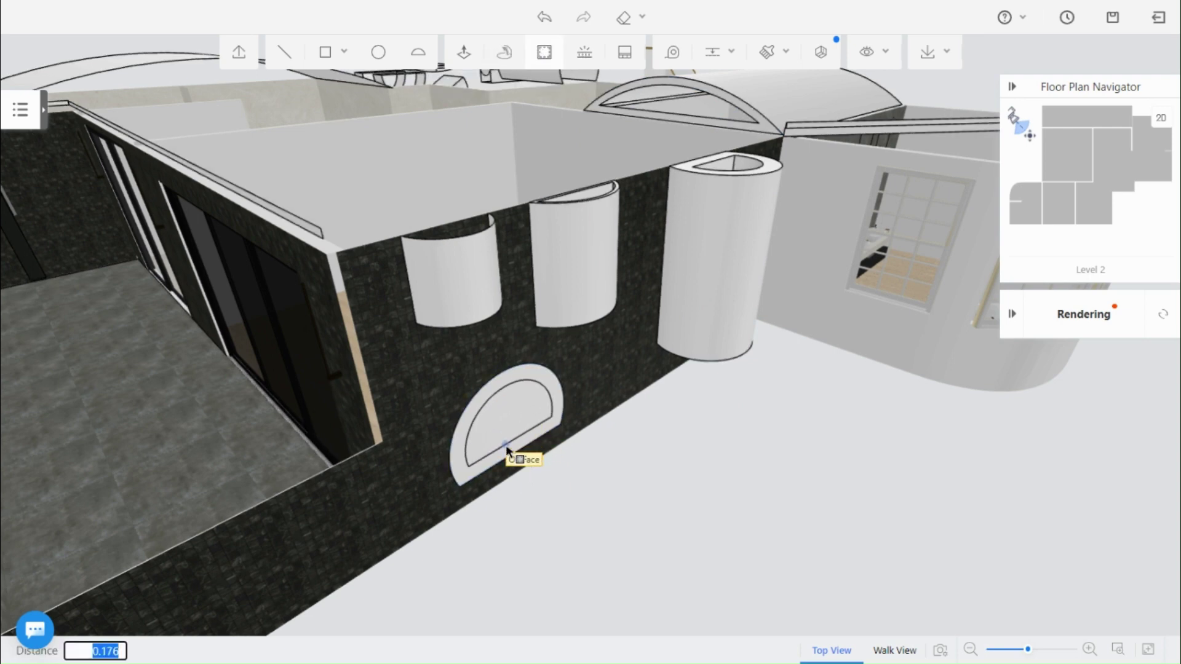
left_click(503, 438)
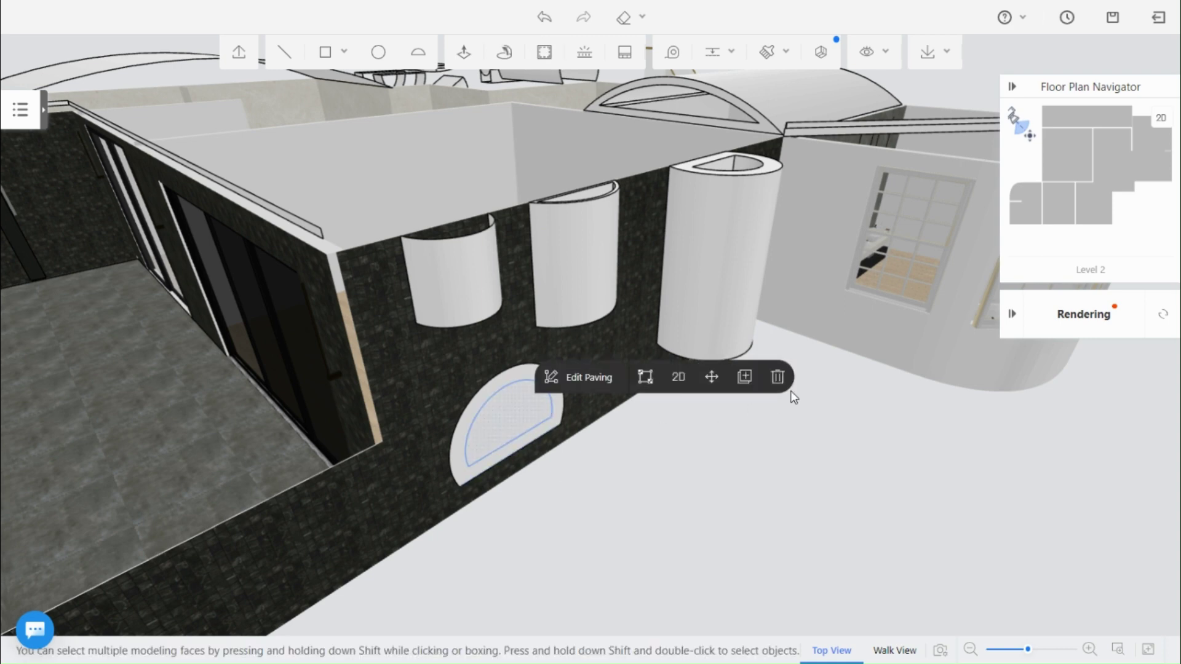
- Delete the inner D-shaped face on the dark side wall and push/pull the remaining ring outward about 1.78
left_click(778, 377)
left_click(461, 52)
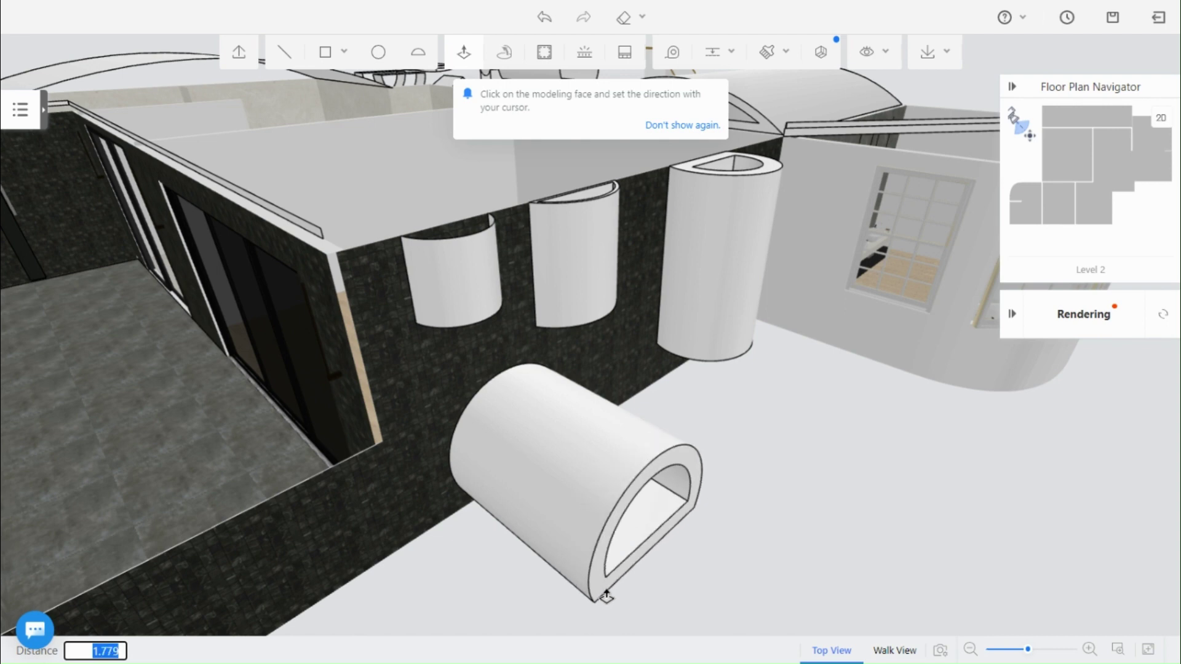
left_click(810, 584)
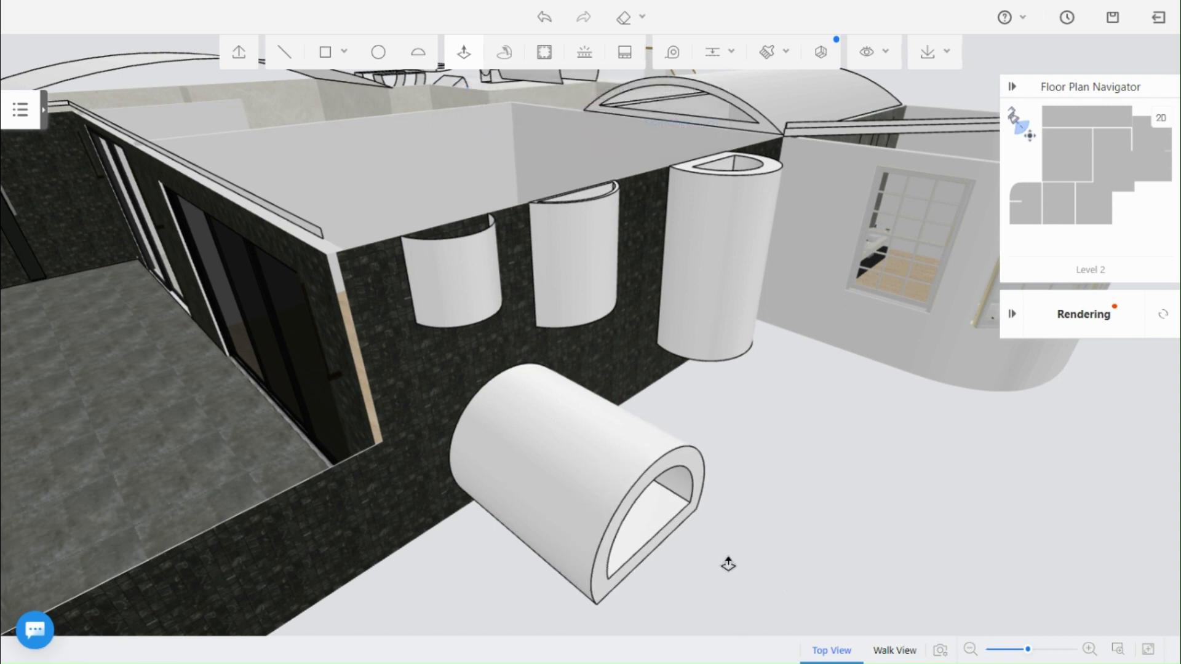
- Draw an outward-bulging arc about 1.075 high at the terrace's end, from the top of the dark wall to the low parapet
middle_click_drag(720, 549, 560, 579)
middle_click_drag(473, 523, 637, 552)
scroll(718, 507, "down", 2)
middle_click_drag(717, 507, 676, 498)
right_click_drag(266, 411, 788, 507)
middle_click_drag(788, 513, 550, 435)
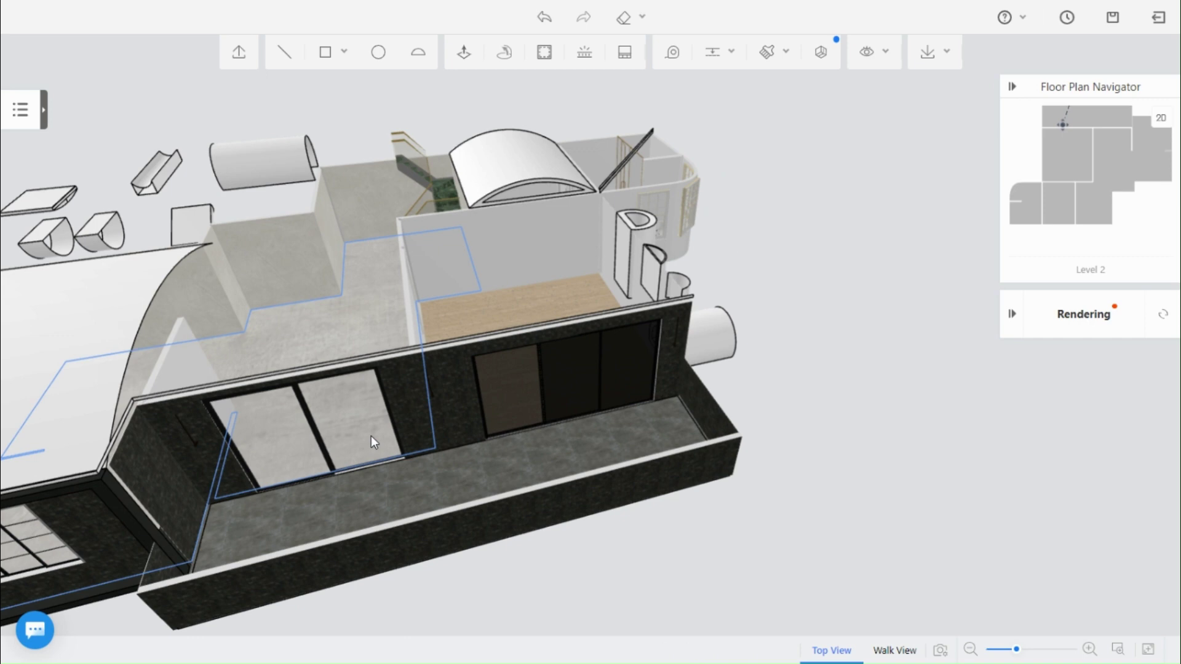
mouse_move(371, 437)
middle_mouse_down()
mouse_move(424, 450)
mouse_move(653, 395)
mouse_move(493, 463)
mouse_move(507, 455)
mouse_move(508, 362)
middle_mouse_up()
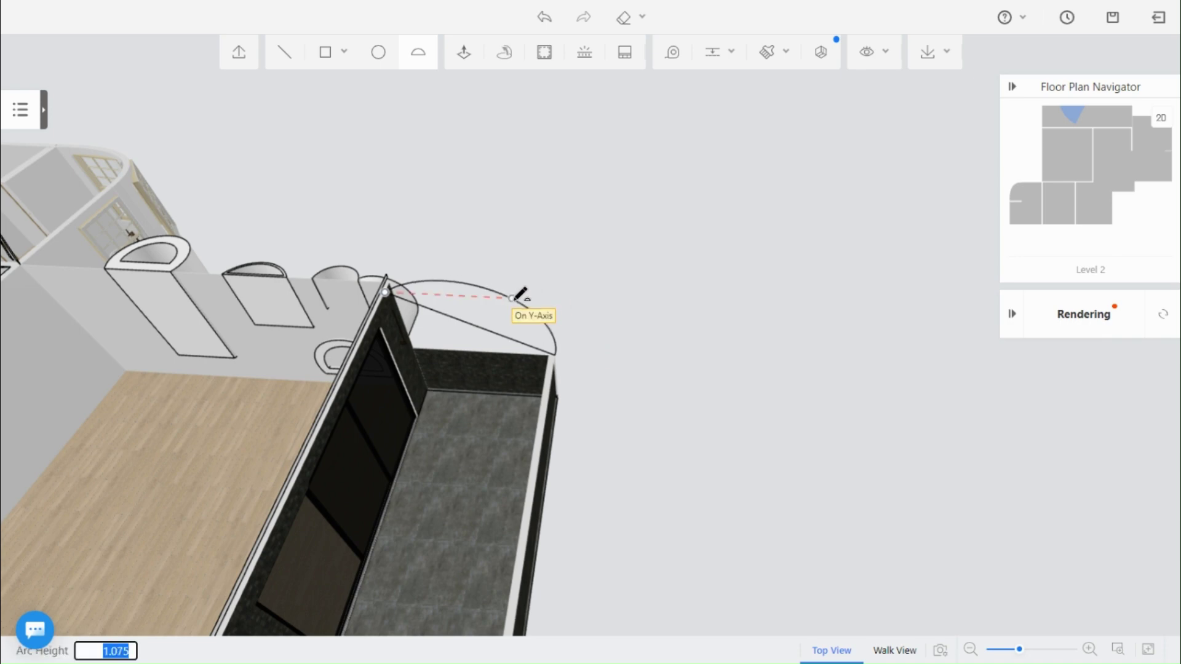
key("Escape")
- Push/pull the arched face along the terrace about 4.005 to form a solid vault between the dark wall and the parapet
left_click_drag(637, 305, 679, 336)
scroll(679, 335, "up", 2)
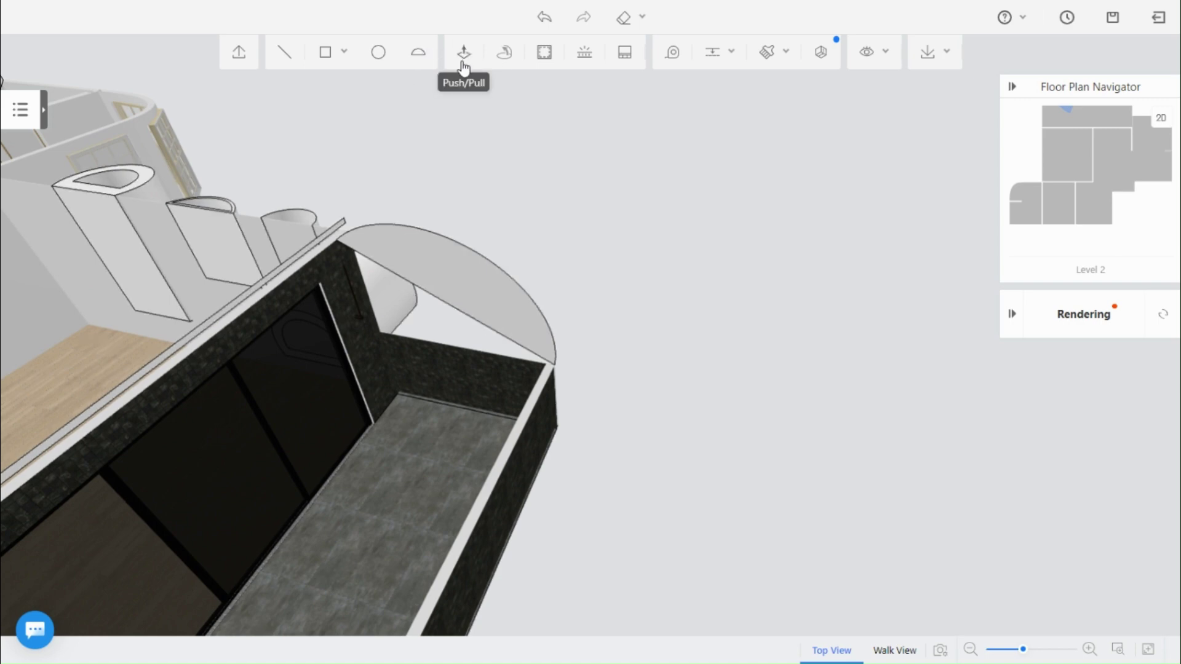
left_click(464, 55)
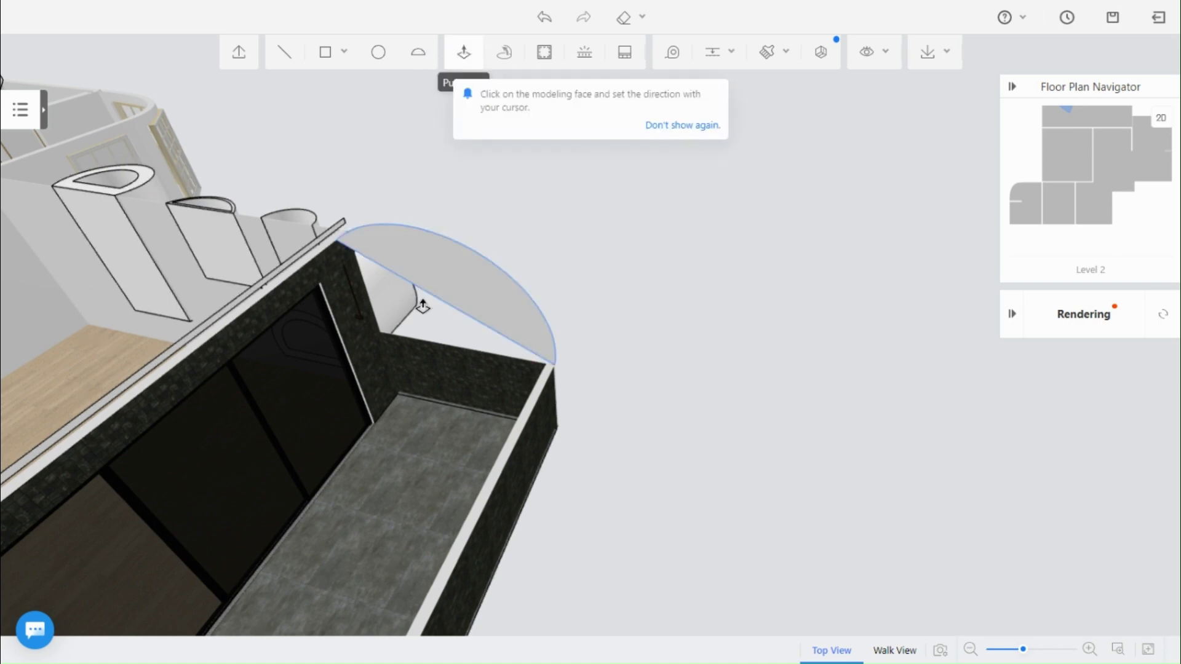
left_click(434, 289)
scroll(319, 390, "down", 1)
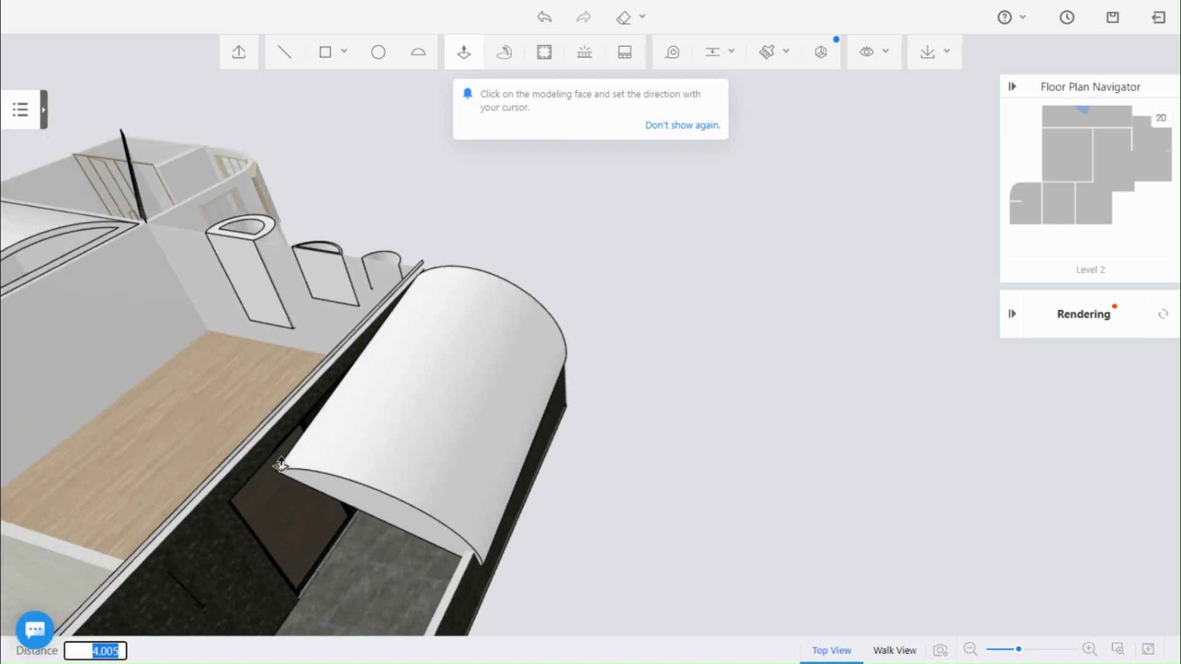
key("Escape")
- Delete the near end face and the flat underside face of the terrace vault
left_click_drag(635, 567, 742, 567)
left_click_drag(769, 496, 713, 557)
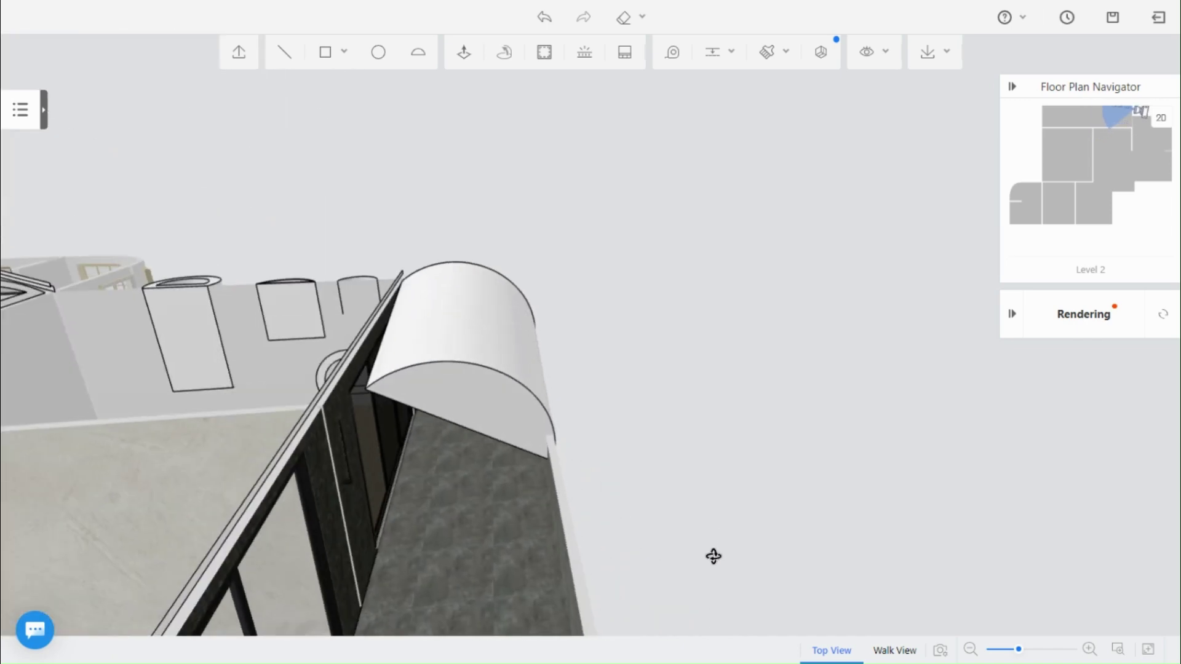
left_click(414, 397)
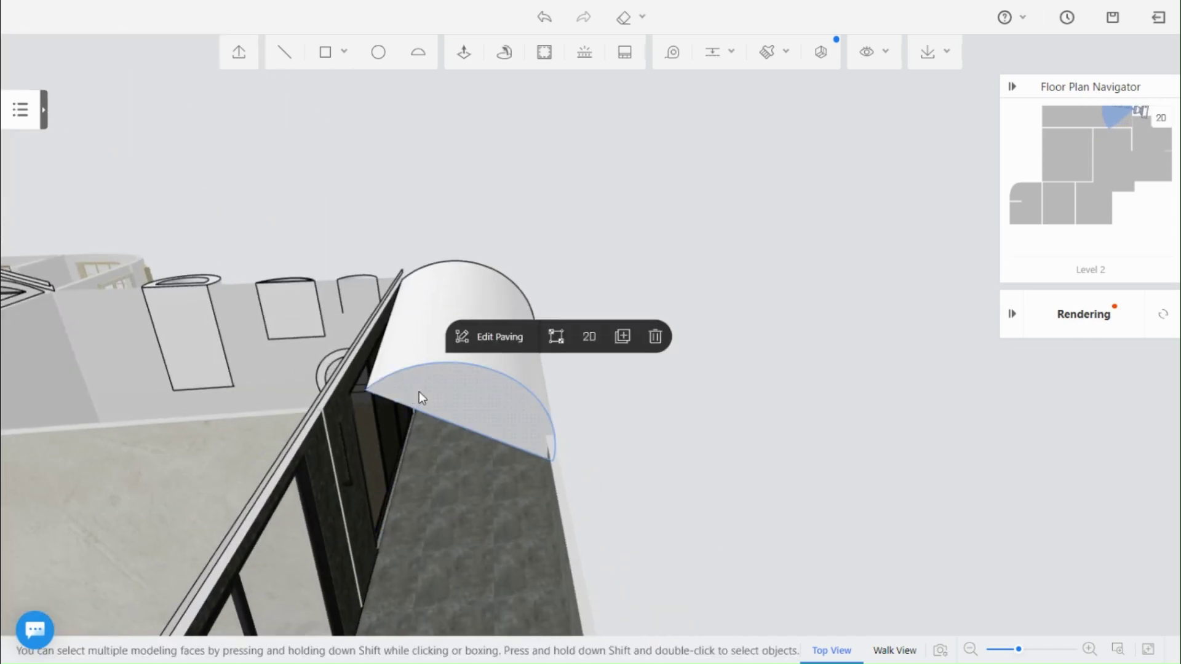
left_click(641, 347)
left_click(457, 407)
left_click(695, 348)
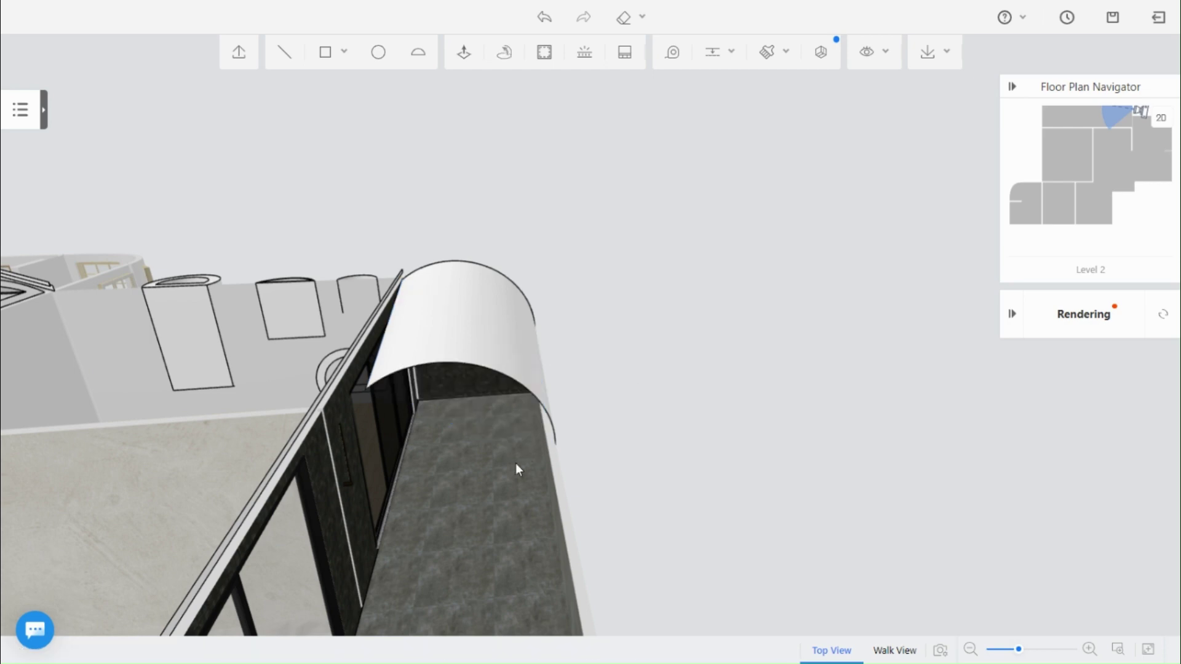
- Delete the far end face of the terrace vault, leaving only the curved shell
right_click_drag(515, 463, 507, 430)
scroll(507, 431, "up", 2)
scroll(433, 486, "up", 5)
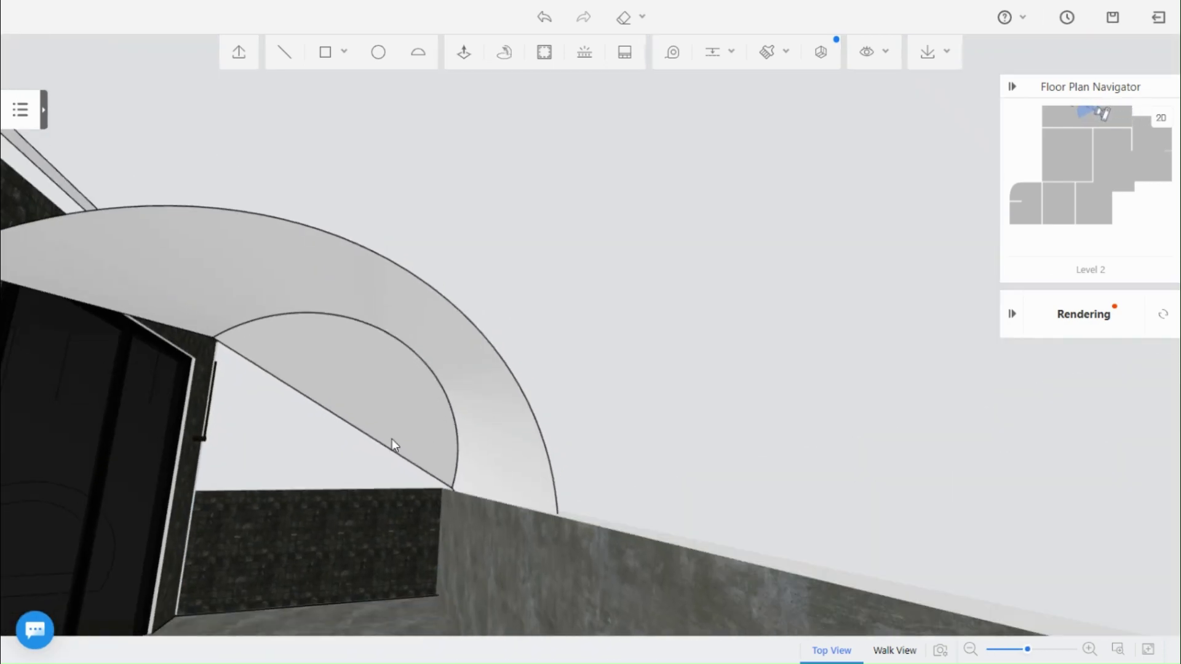
left_click(392, 440)
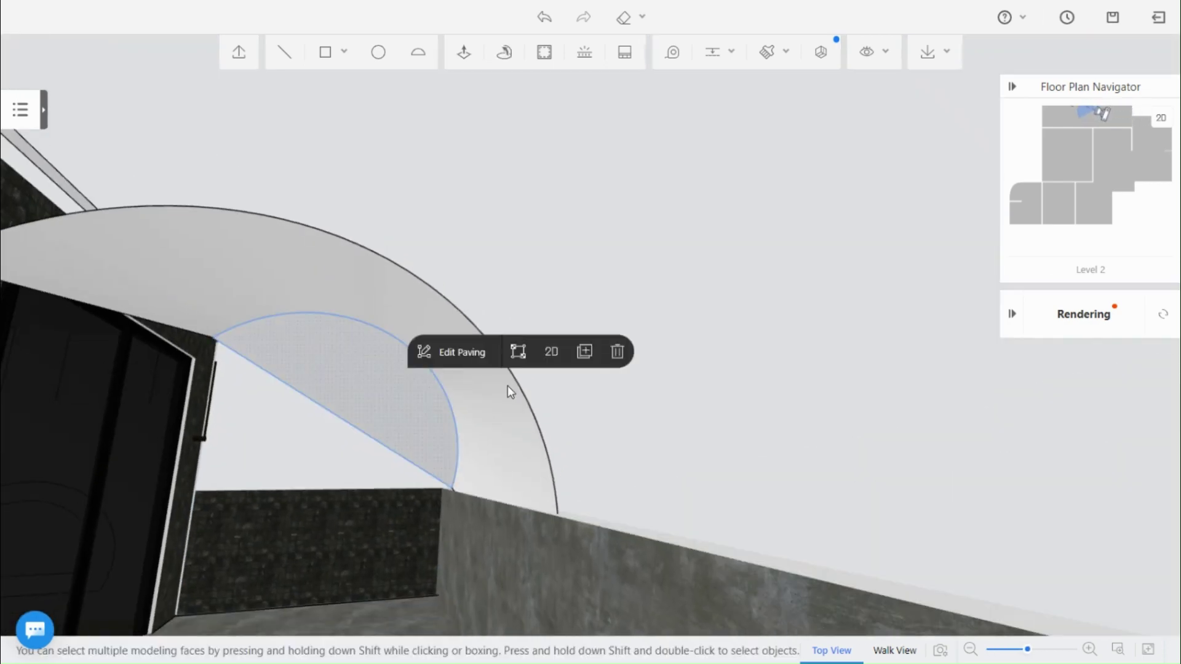
left_click(617, 352)
scroll(548, 467, "up", 3)
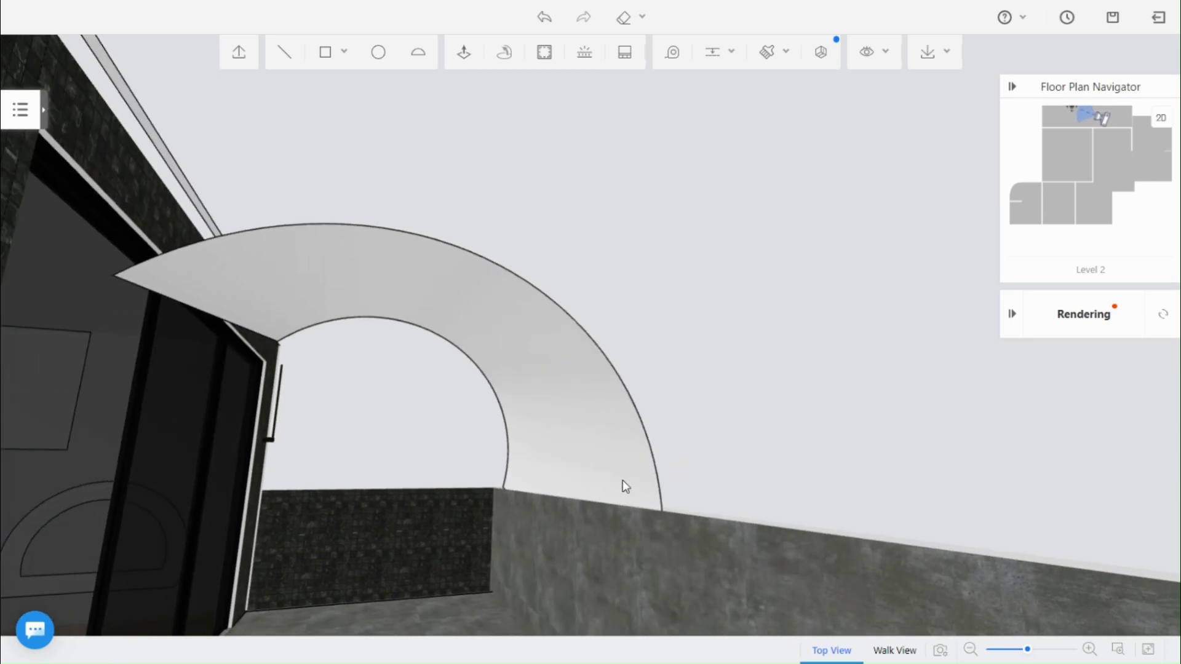
left_click_drag(742, 299, 694, 430)
scroll(648, 363, "down", 3)
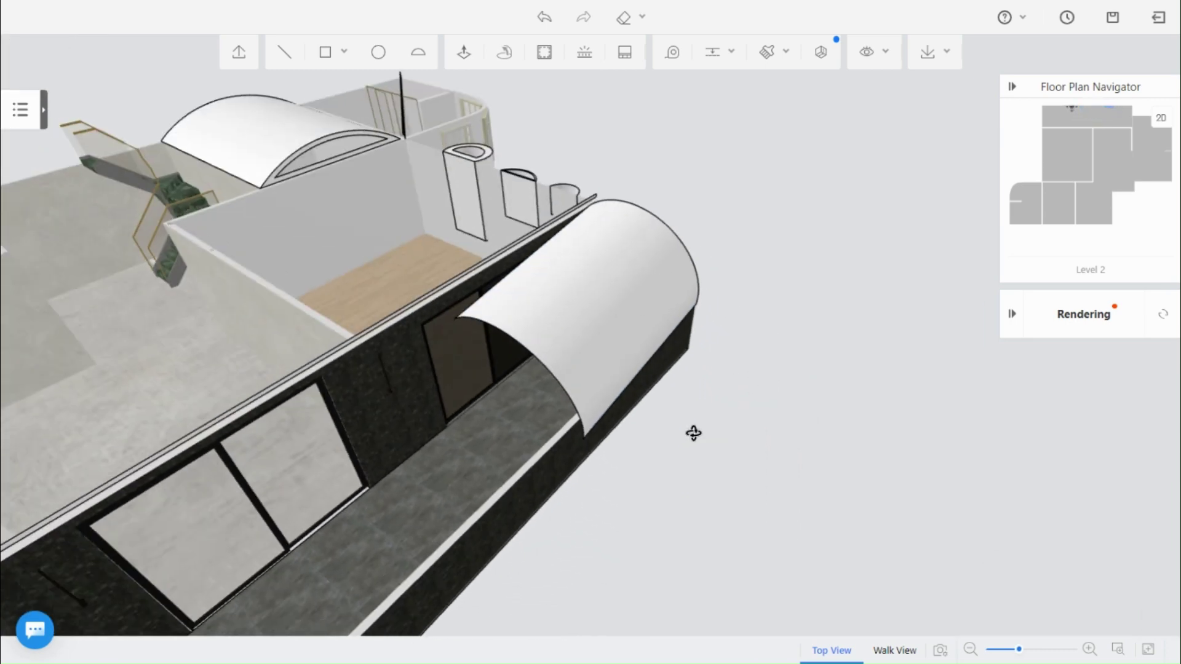